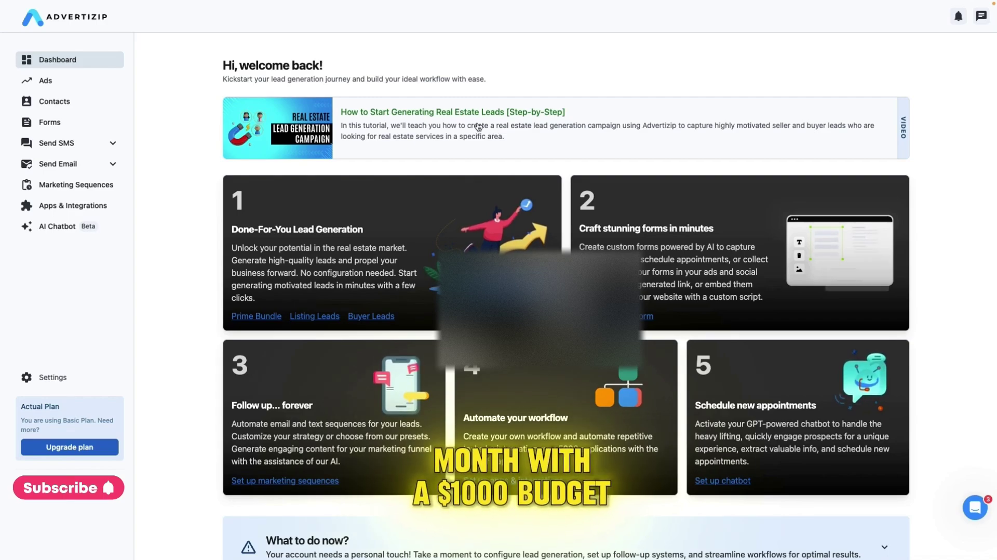
- Open the contacts and look through the dates and lead types of the leads generated by ads
left_click(73, 102)
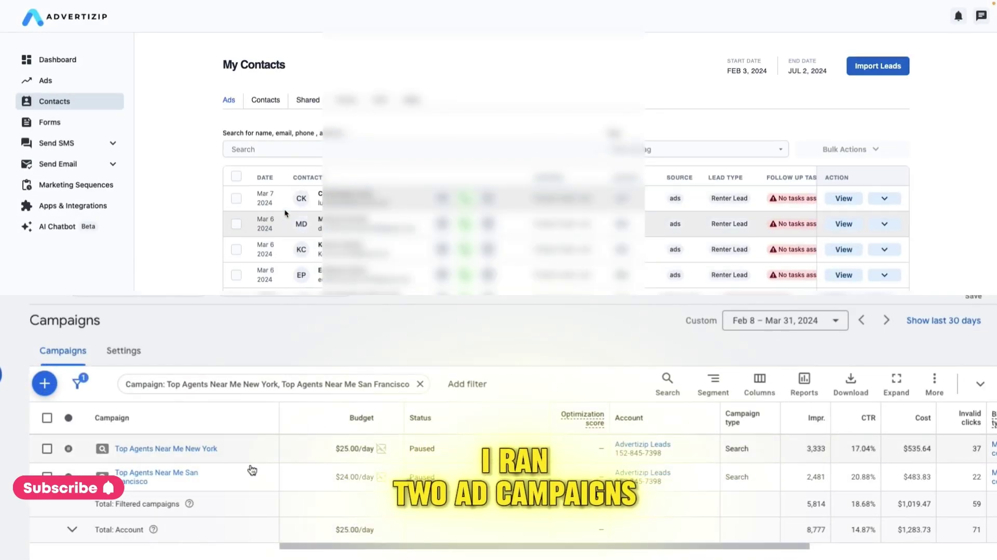
scroll(285, 213, "down", 5)
scroll(285, 213, "down", 10)
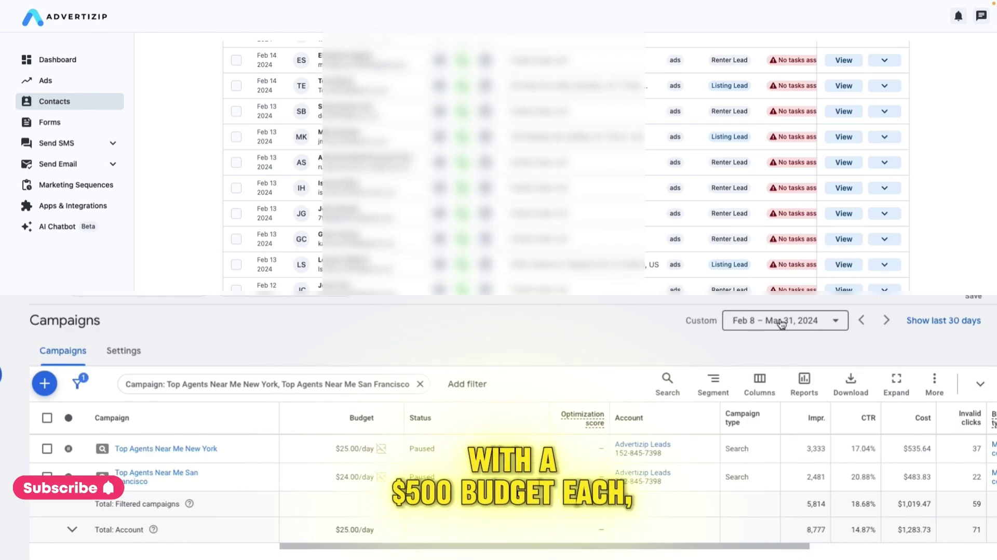
scroll(270, 191, "up", 15)
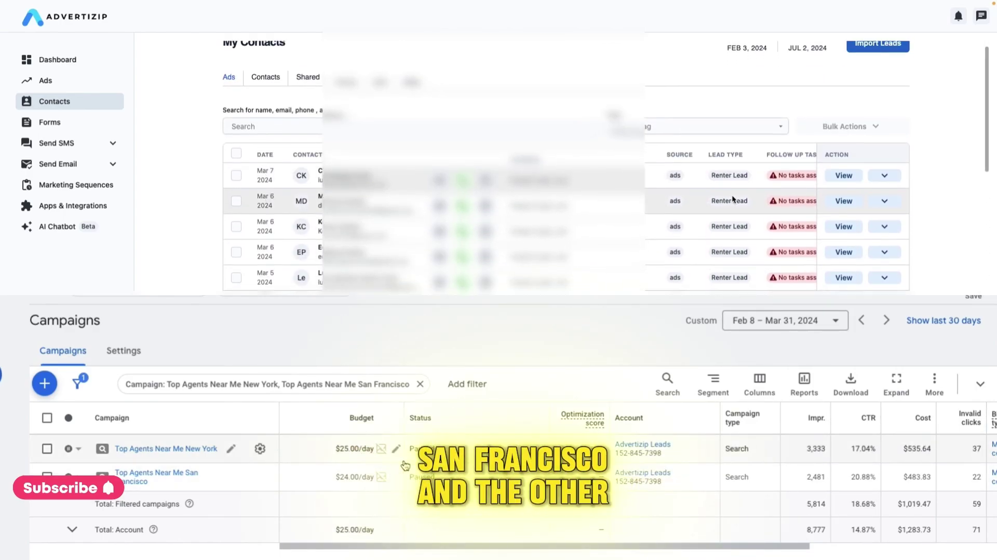
scroll(733, 197, "down", 5)
scroll(571, 480, "right", 5)
scroll(734, 199, "down", 5)
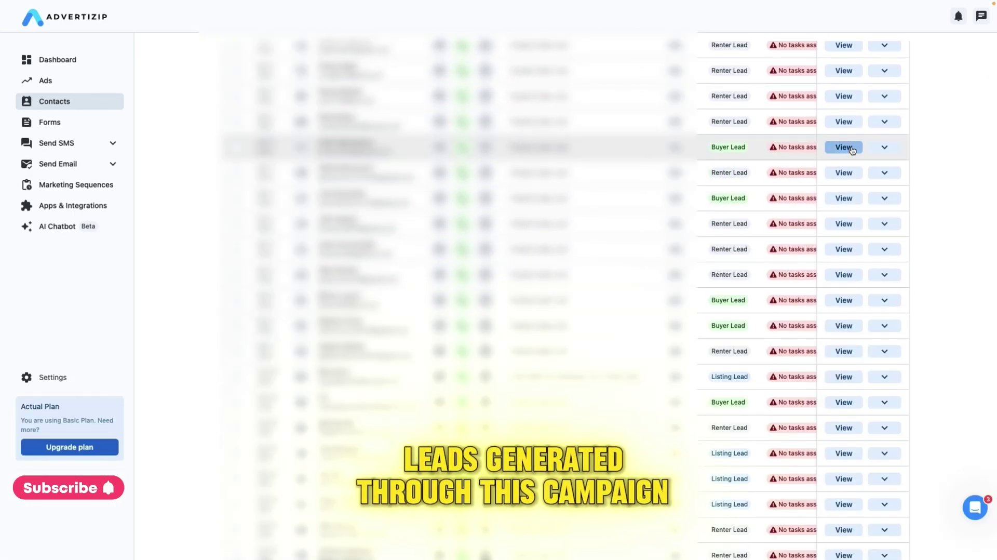
- View the details of three buyer leads dated March 4, March 2 and February 24, closing each one after reading its answers
left_click(851, 149)
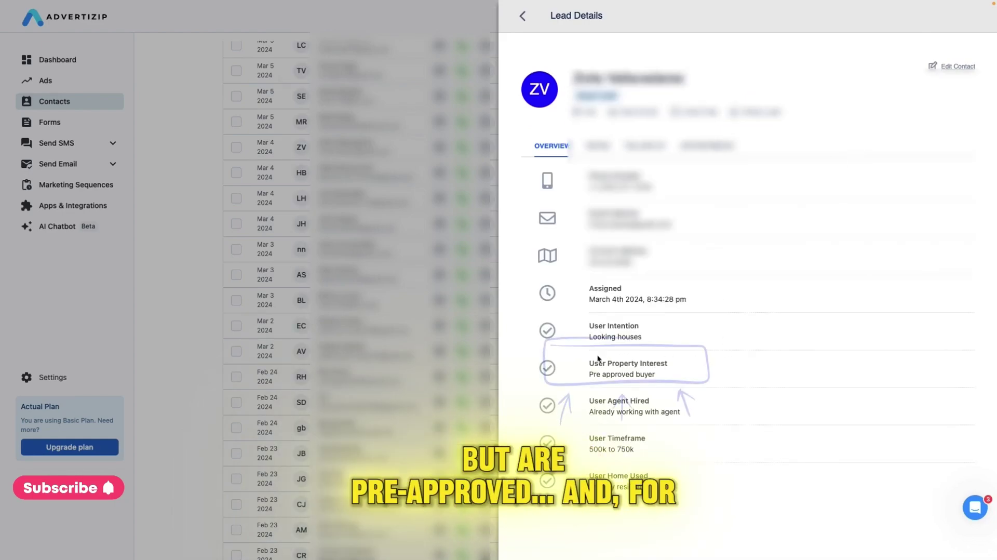
left_click(522, 18)
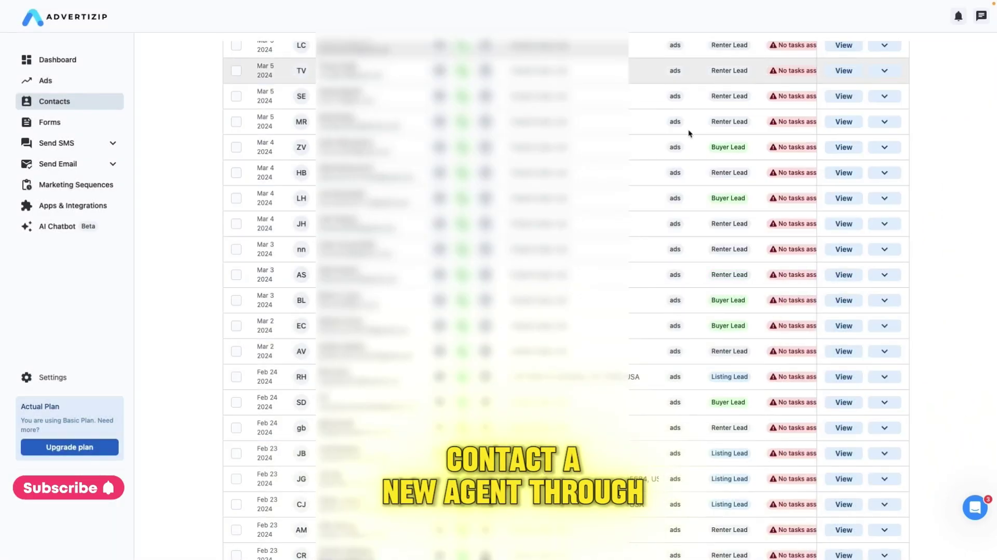
scroll(688, 128, "down", 3)
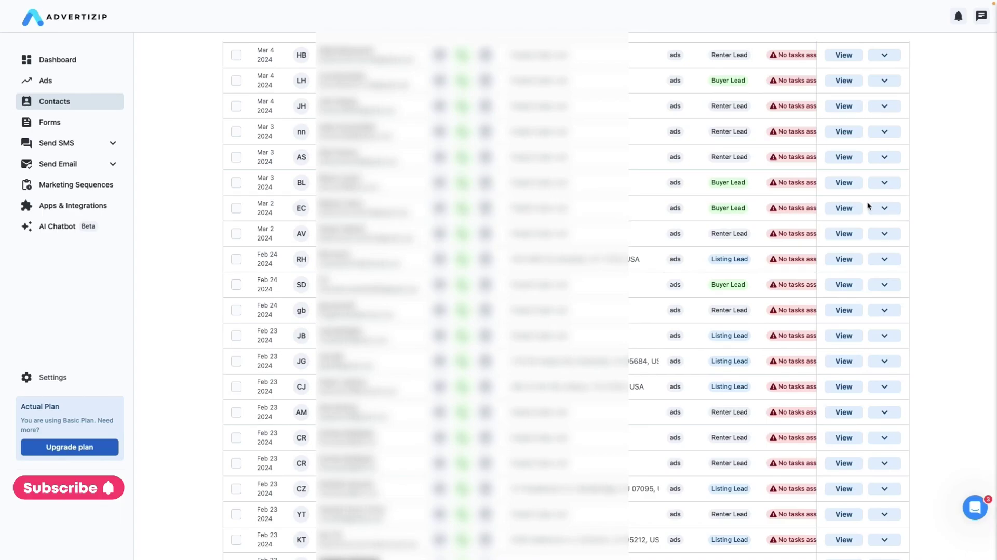
left_click(863, 208)
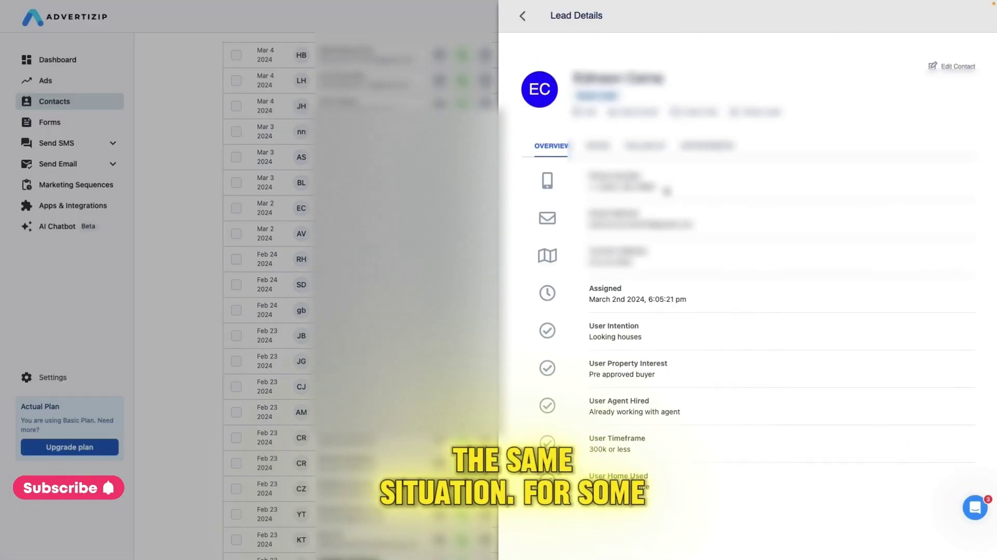
left_click(522, 16)
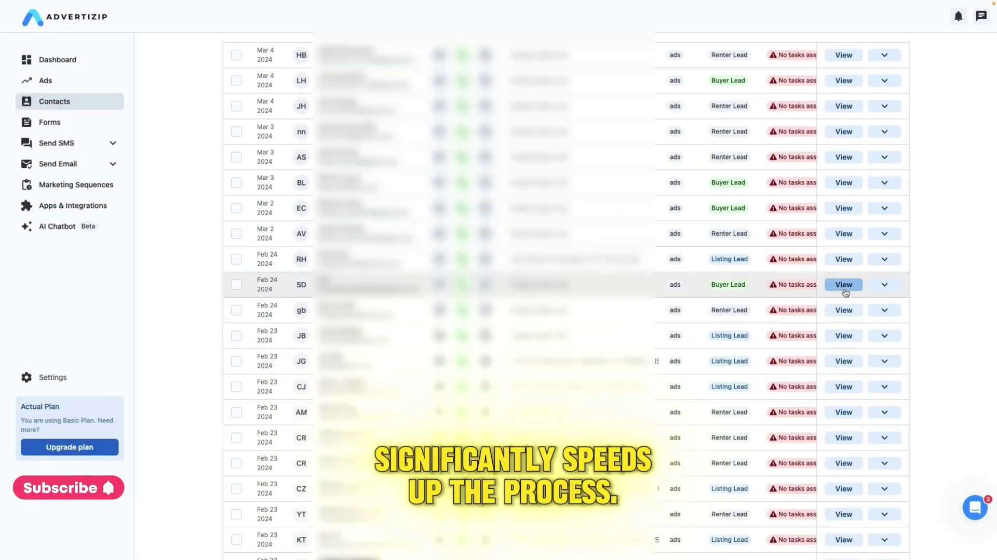
left_click(903, 218)
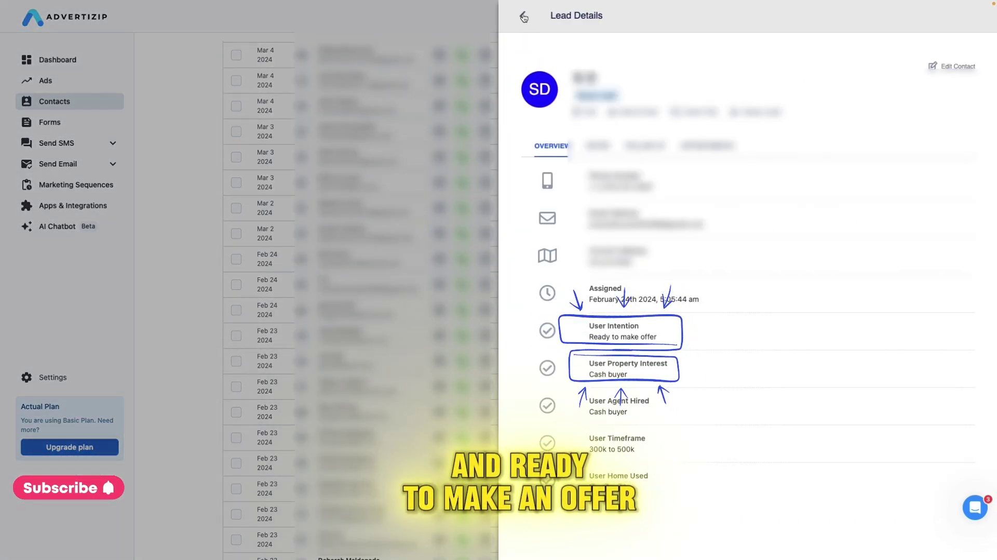
left_click(524, 17)
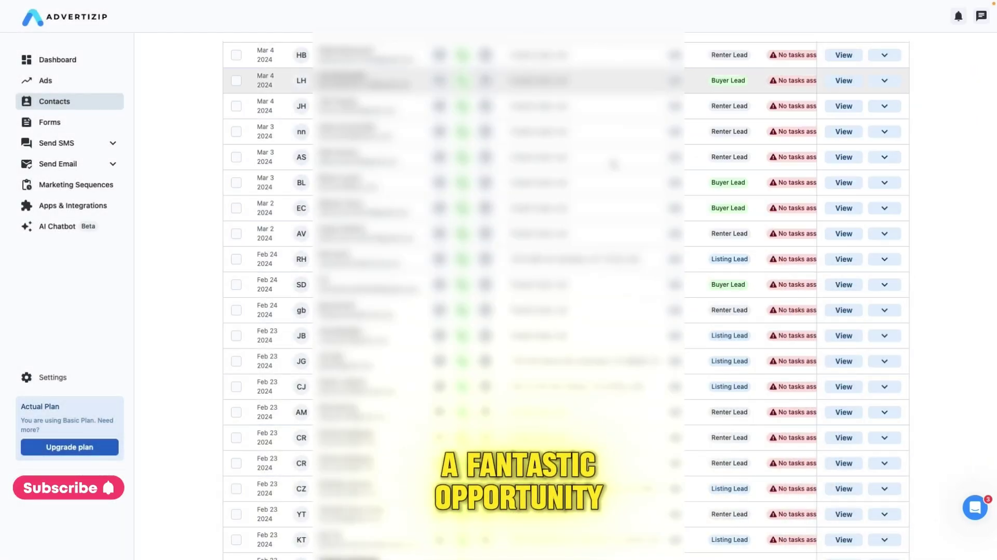
- Inspect two listing leads dated February 23 and February 22, and check the date span of the whole ad leads list
scroll(566, 281, "down", 8)
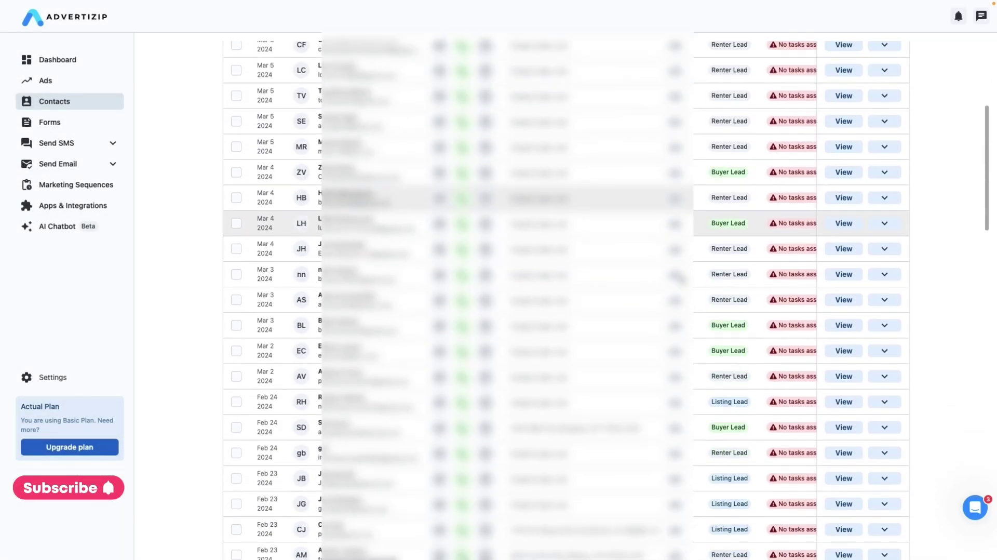
scroll(699, 281, "down", 1)
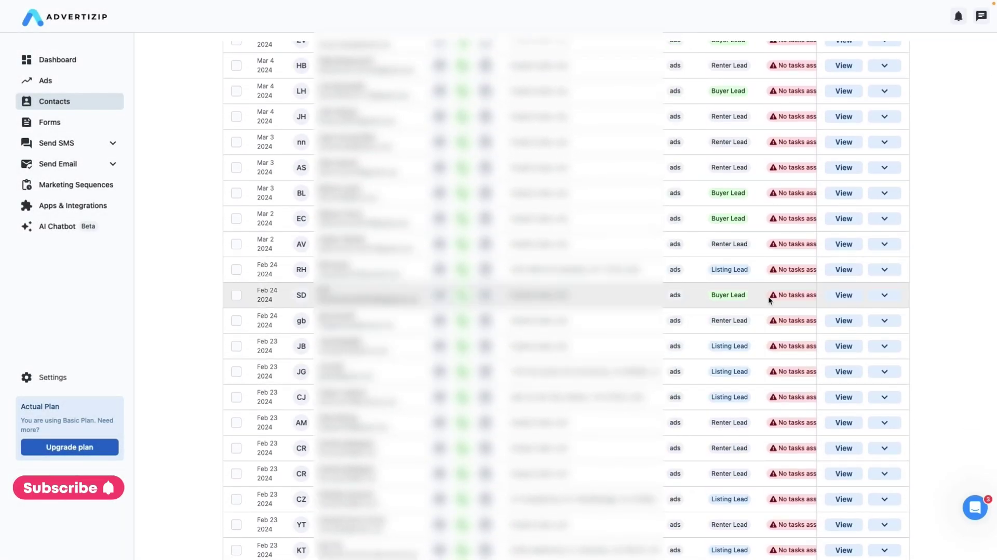
scroll(757, 379, "down", 2)
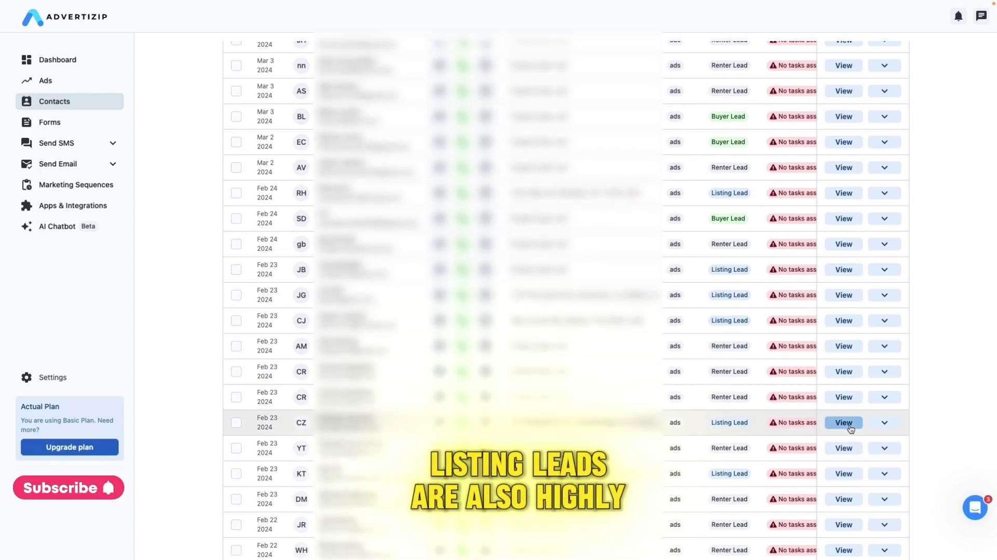
left_click(851, 429)
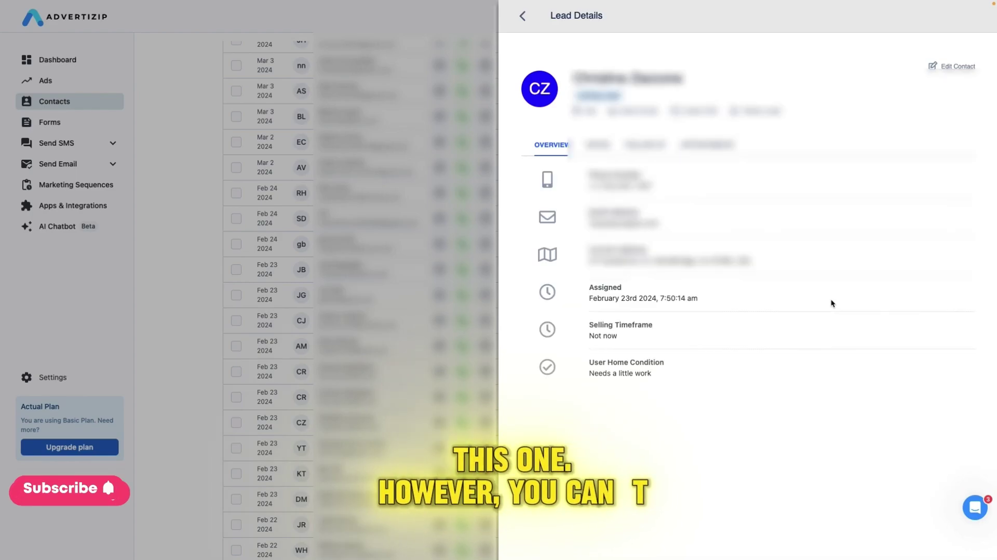
left_click(523, 18)
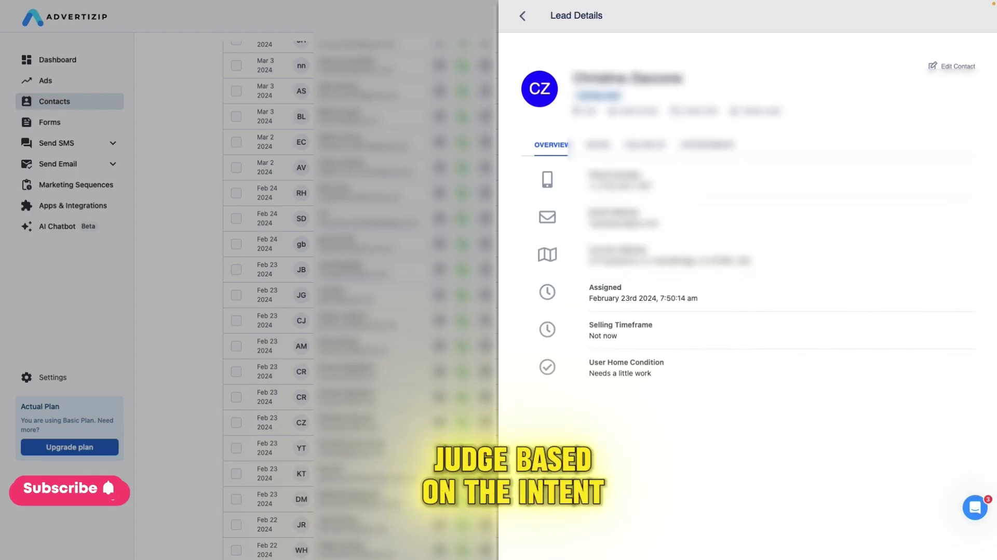
scroll(620, 363, "down", 5)
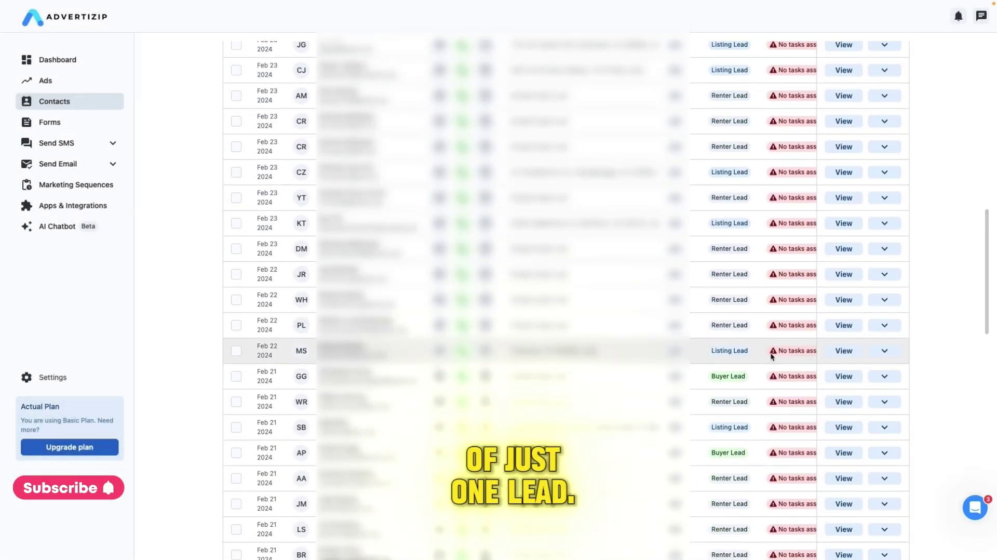
left_click(848, 350)
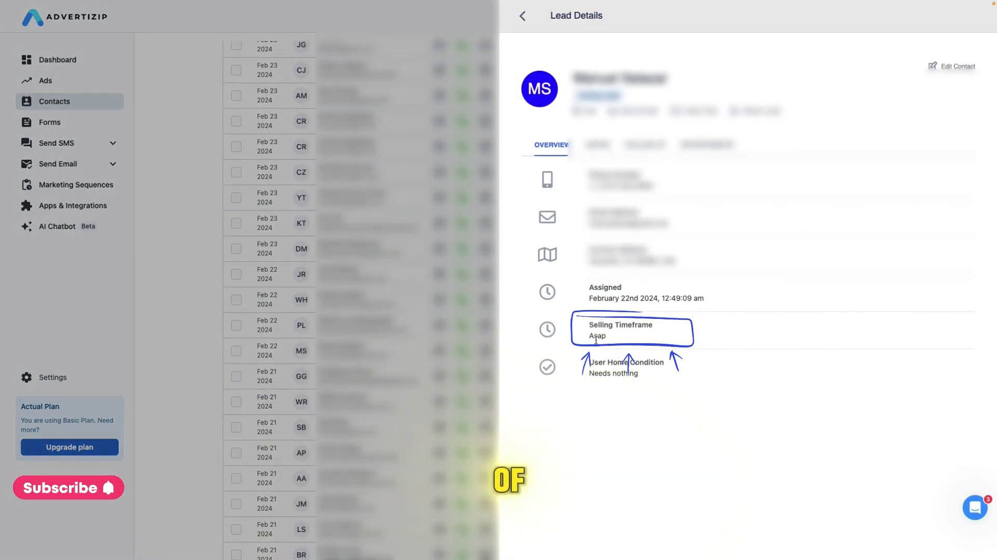
left_click(523, 15)
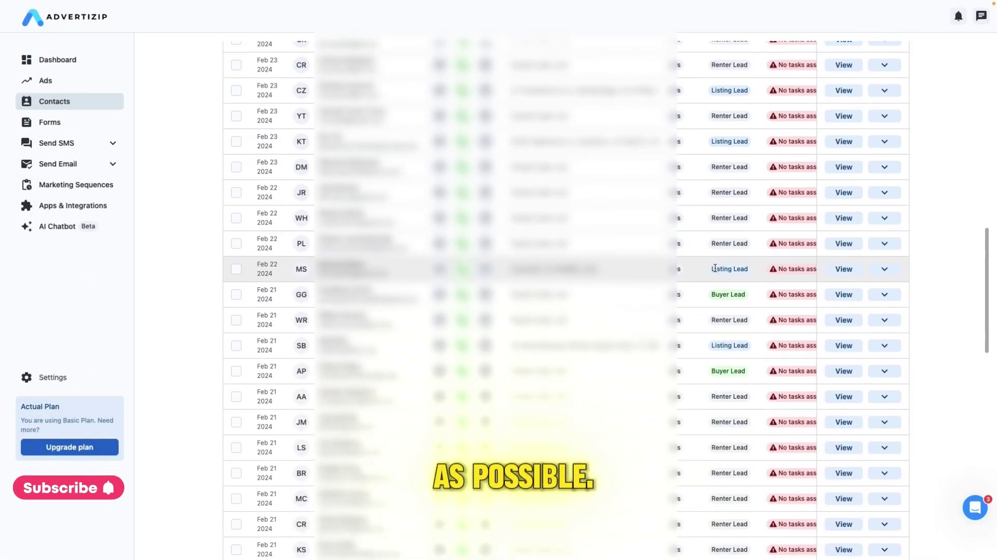
scroll(715, 271, "up", 15)
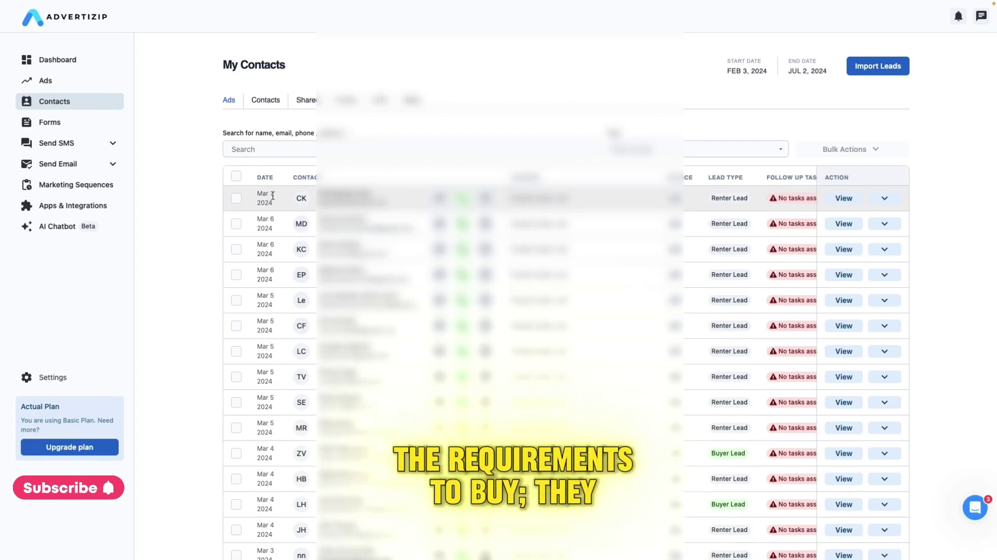
scroll(283, 208, "down", 20)
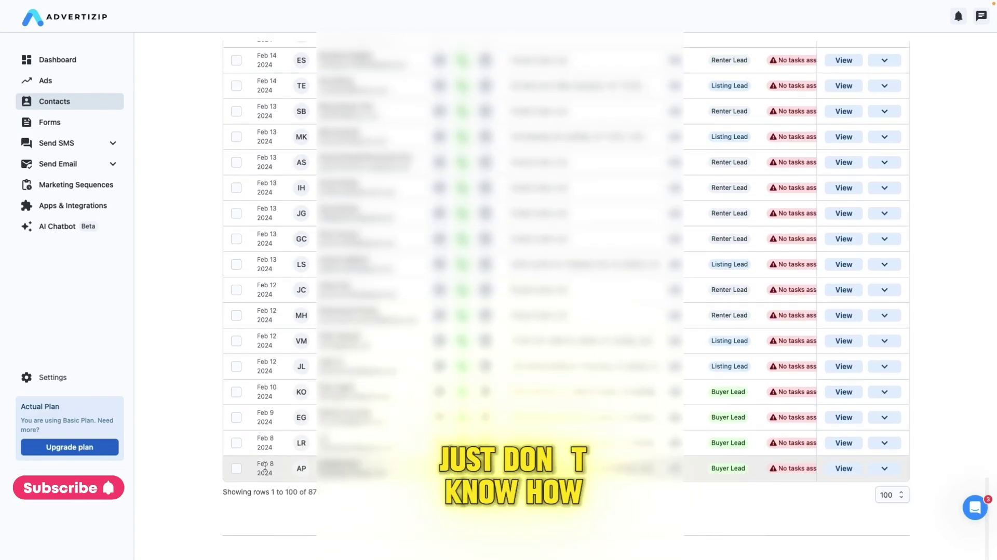
scroll(262, 463, "up", 20)
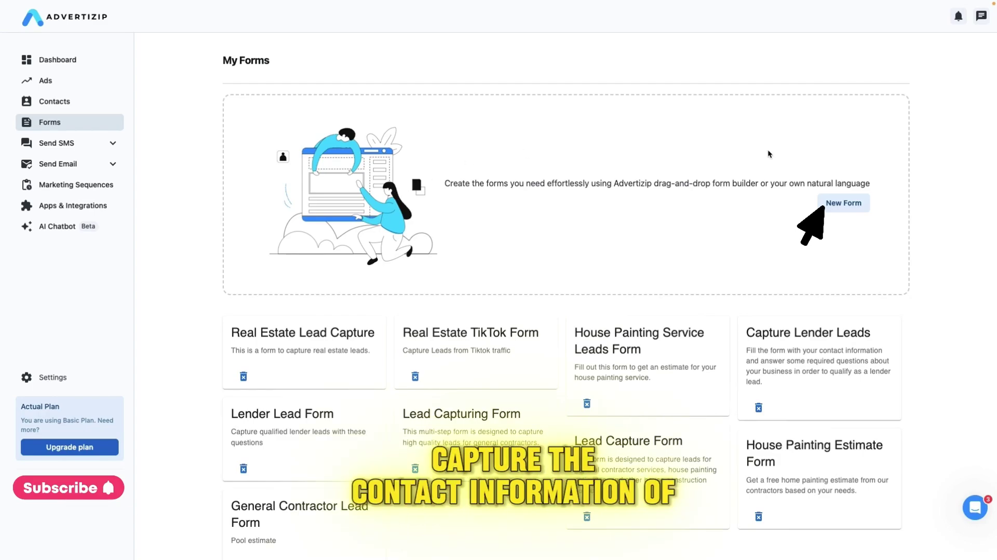
- Generate an AI form for real estate leads: single-choice rent, buy or sell; less than 1 month, 3 months, 6 months or 1 year; name, email, phone
left_click(830, 202)
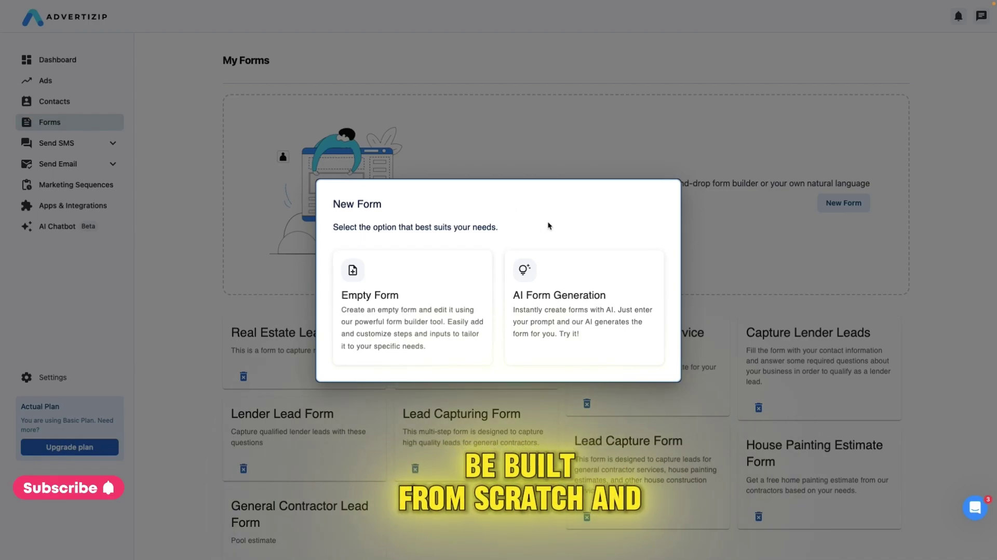
left_click(573, 284)
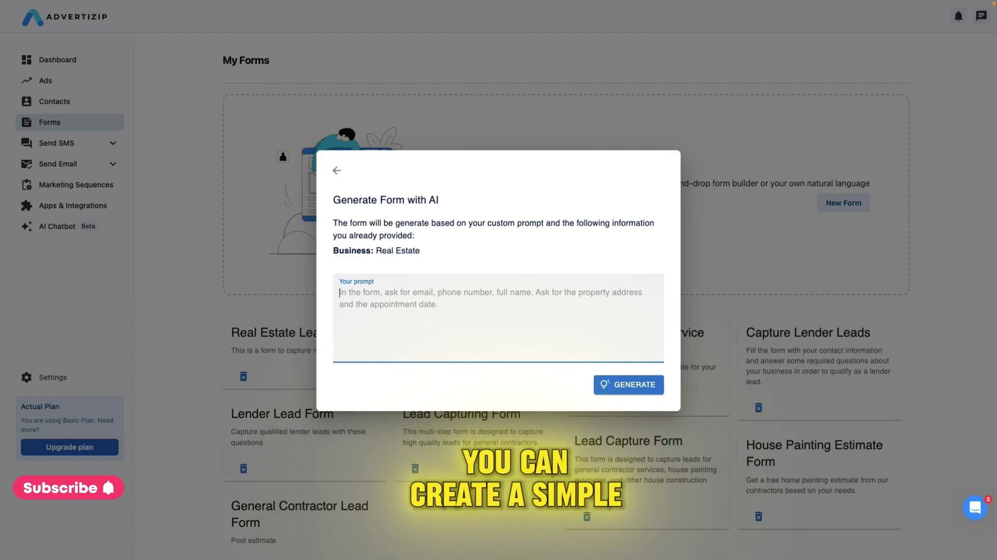
key("Tab")
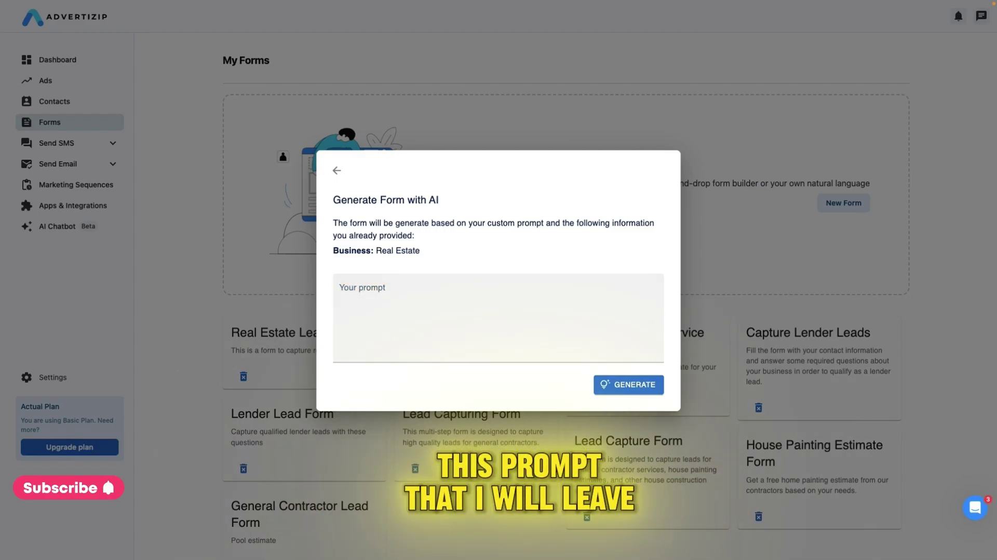
left_click(492, 317)
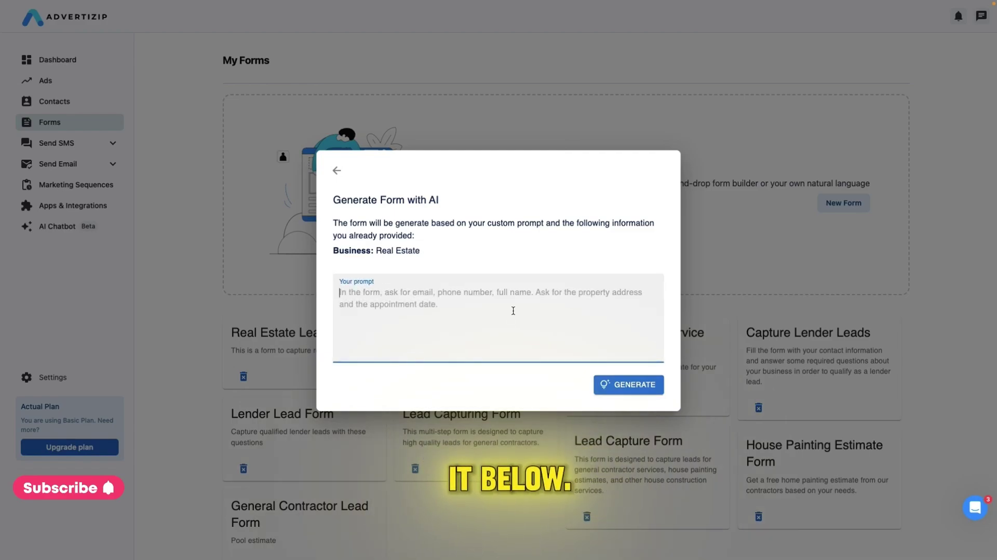
type("This is a form to capture real estate leads. Start by asking if they want to rent, buy, or sell, and make sure they can only select one response. Then, ask when they plan to act: less than 1 month, 3 months, 6 months, or 1 year, and ensure they can only select one response. Finally, ask for their contact information (name, email, phone).")
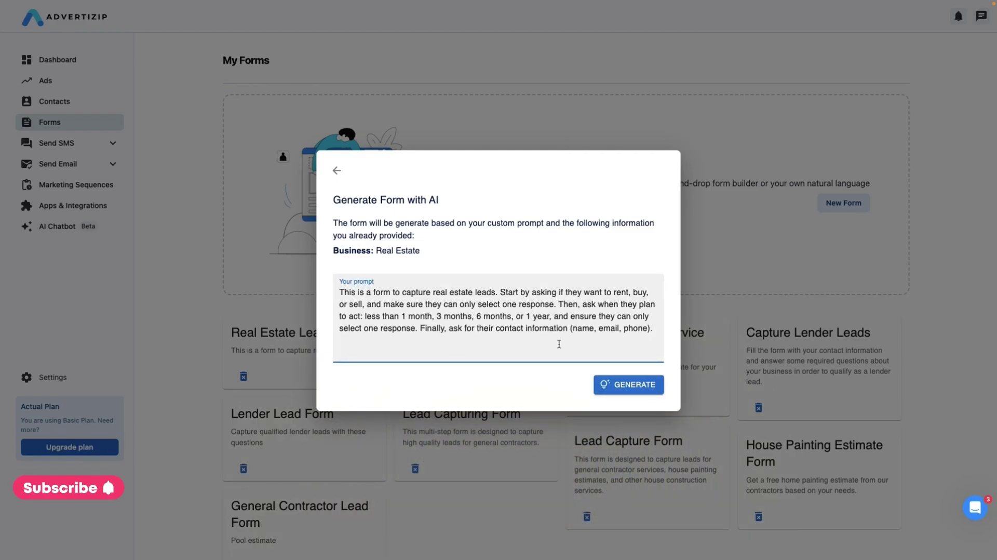
key("Return")
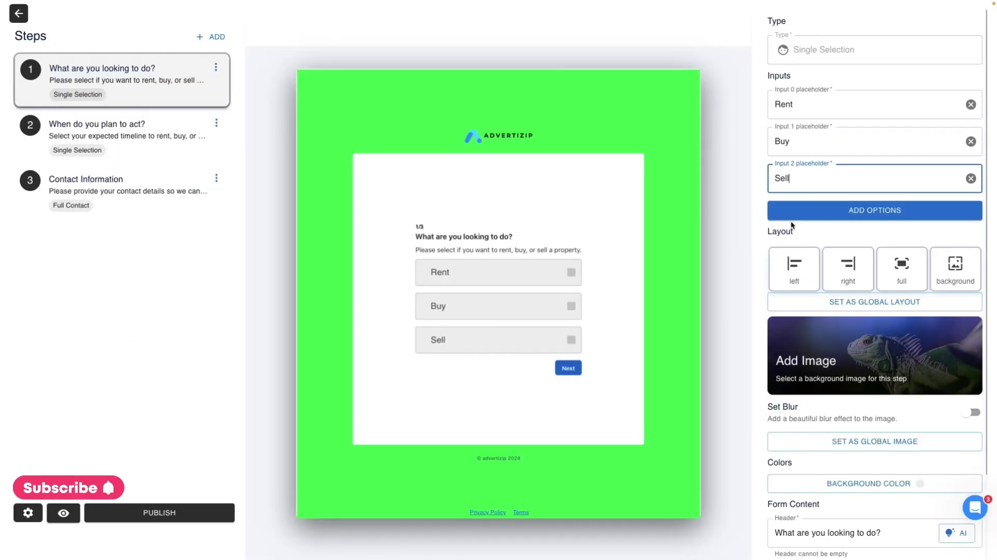
- Check the form's timeline and contact information steps, publish the form and copy its share link
left_click(141, 136)
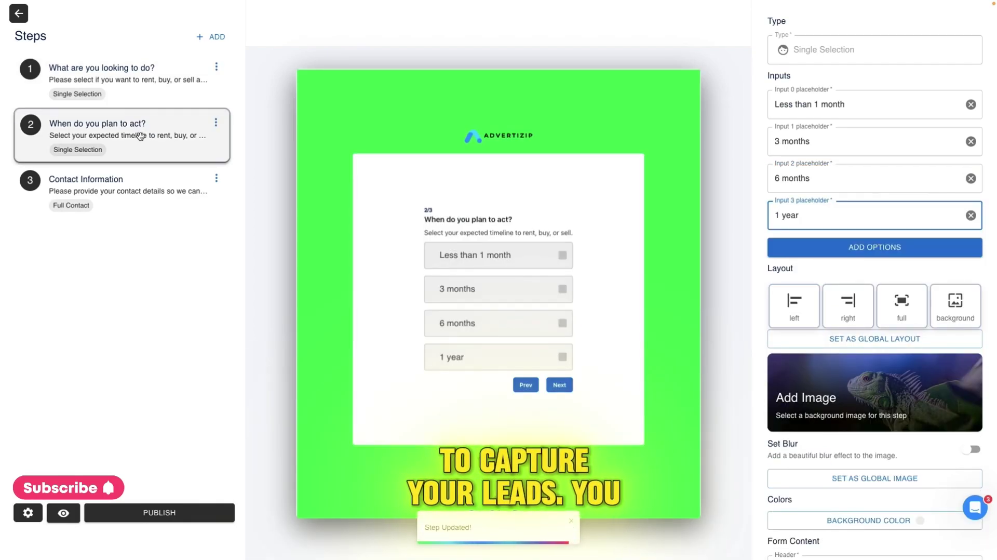
left_click(107, 176)
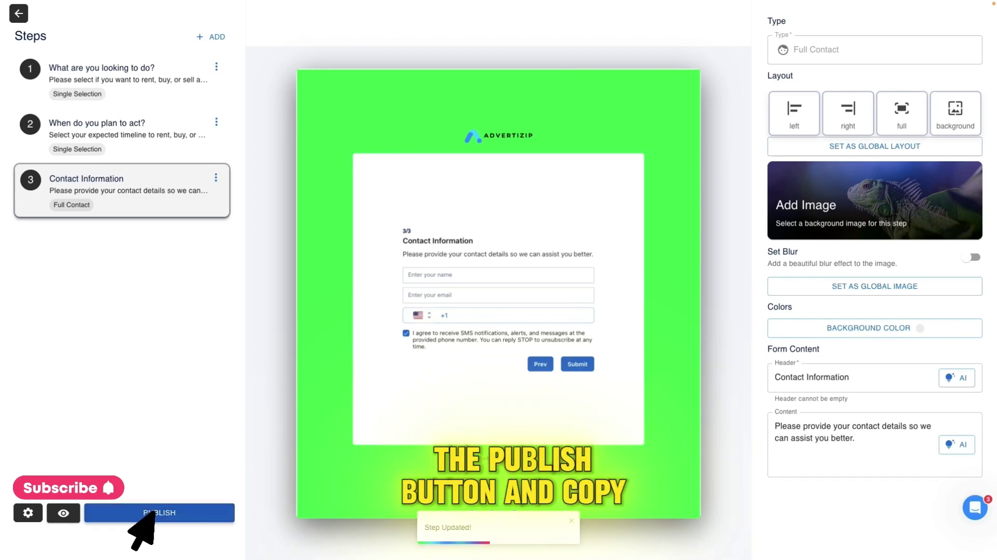
left_click(157, 513)
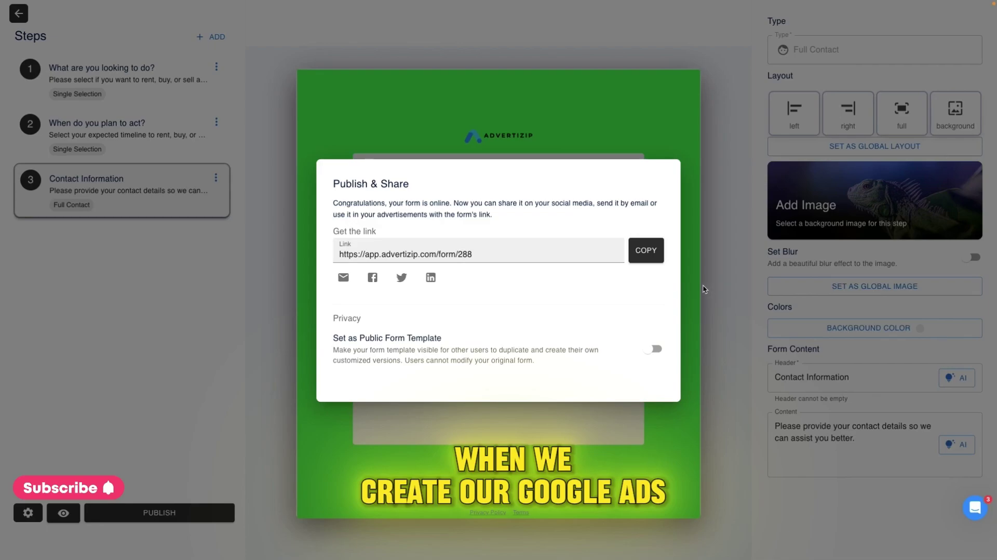
left_click(659, 249)
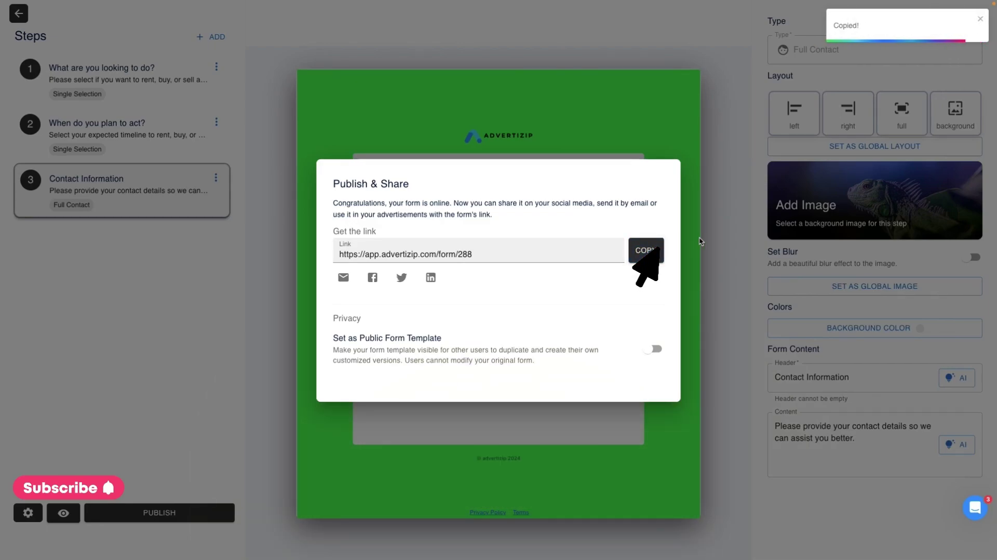
left_click(701, 241)
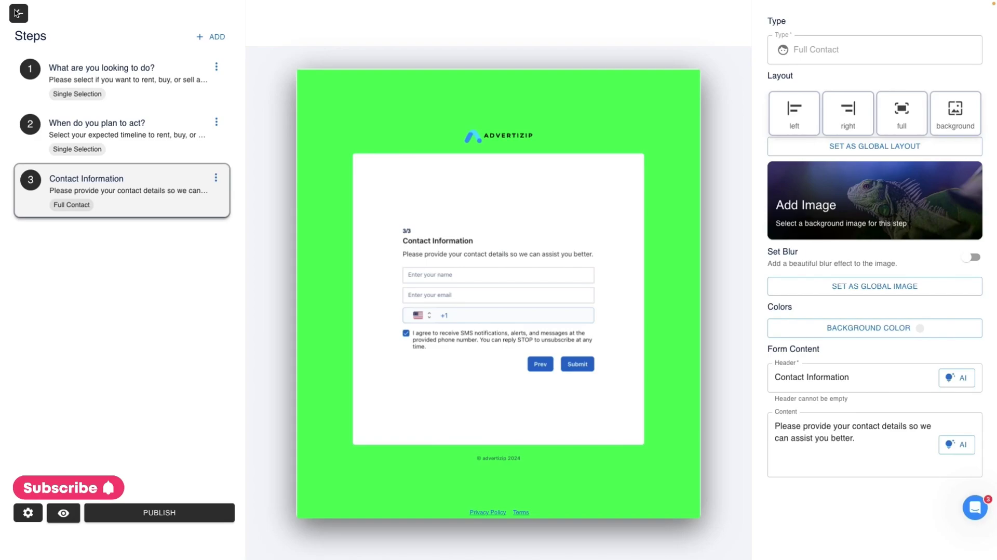
- Leave the form editor and check the contacts page where leads captured by forms are collected
left_click(18, 14)
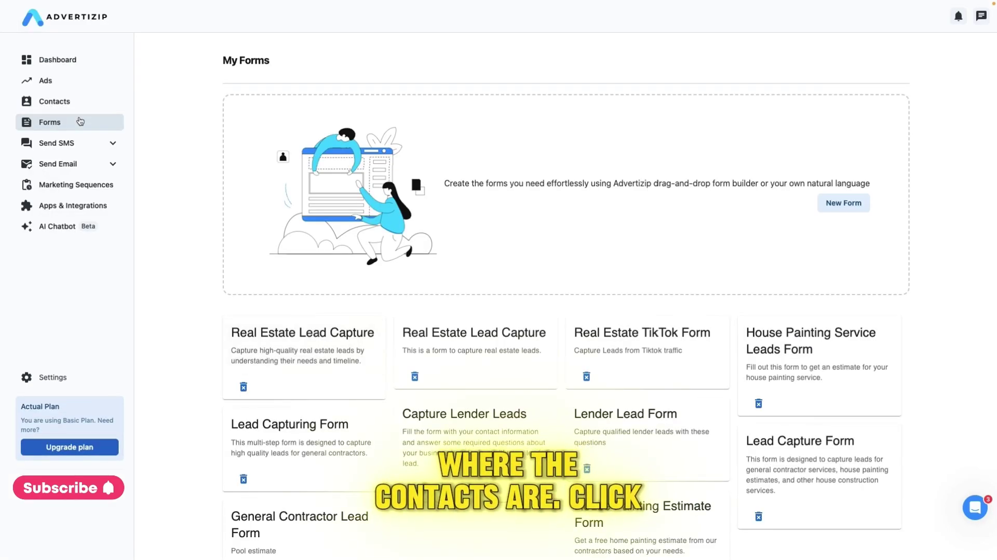
left_click(72, 110)
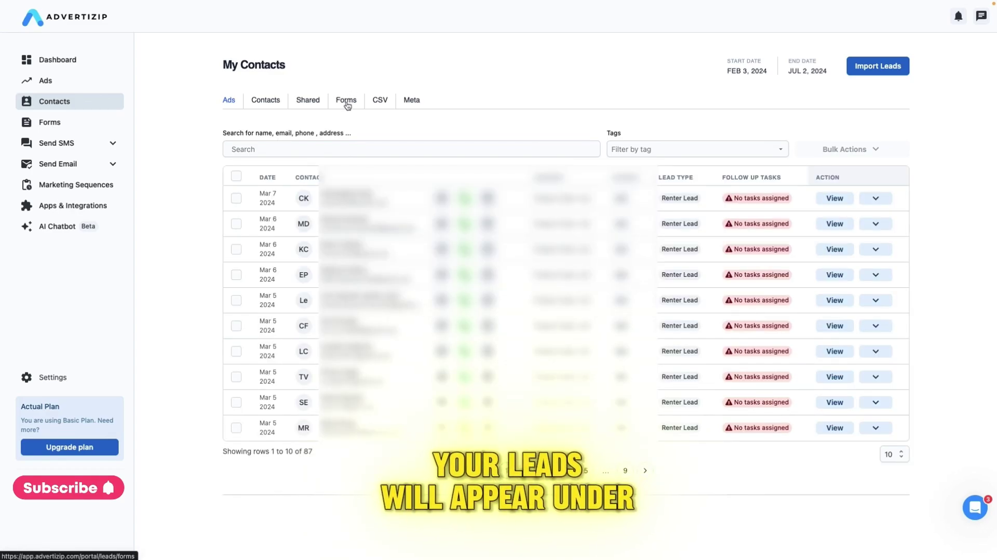
- Read the description of the Prime Bundle ad campaign and the kinds of leads it delivers, and leave the campaign map
left_click(23, 82)
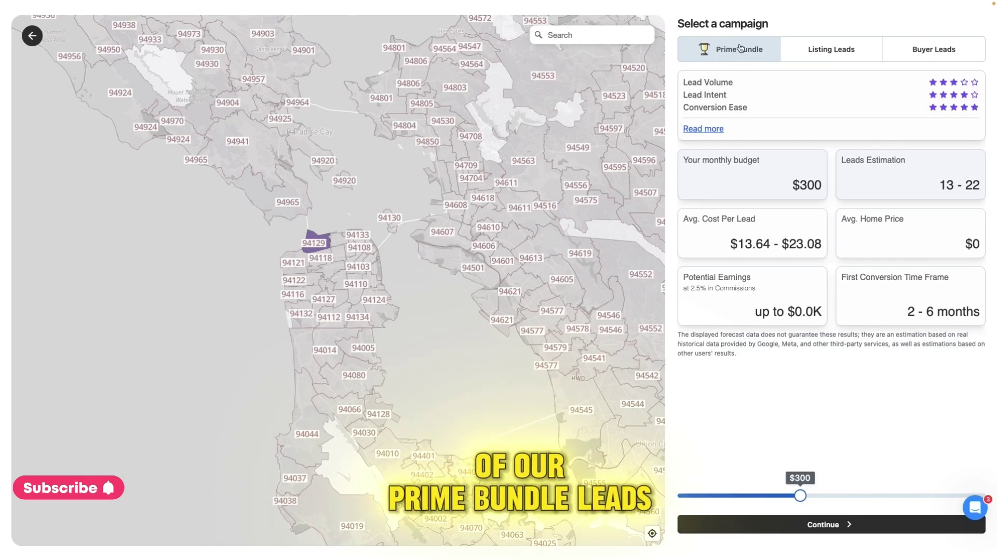
left_click(702, 129)
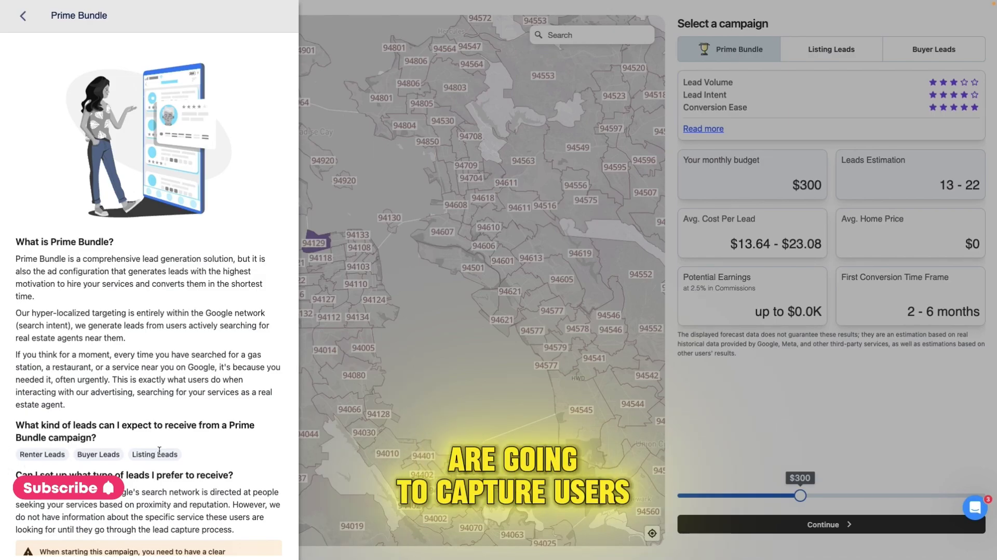
left_click_drag(179, 456, 23, 422)
left_click(183, 457)
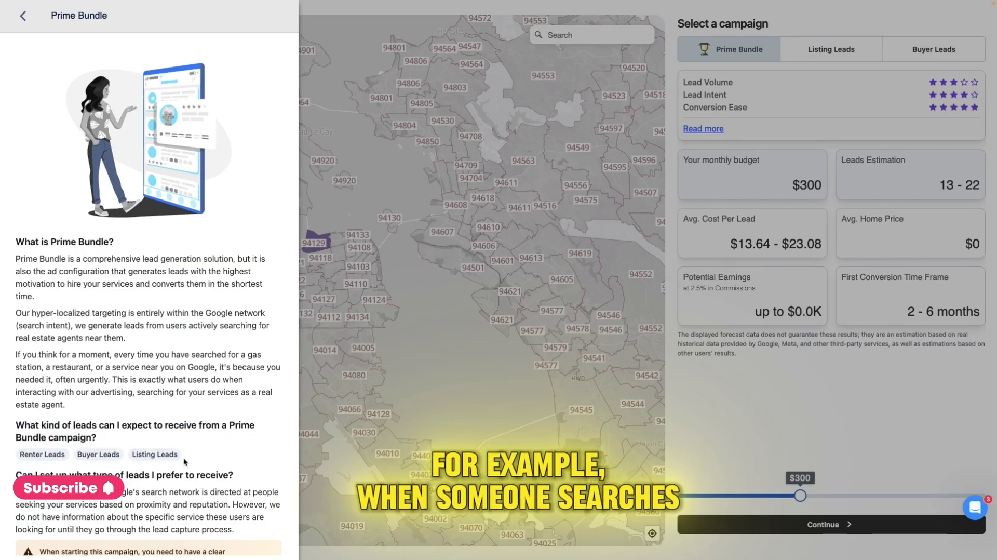
left_click(489, 299)
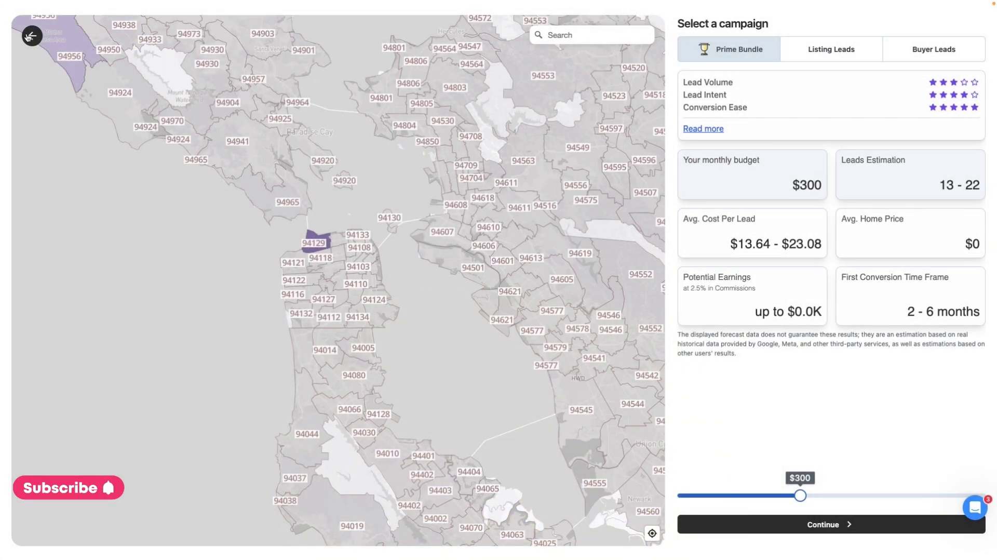
left_click(30, 36)
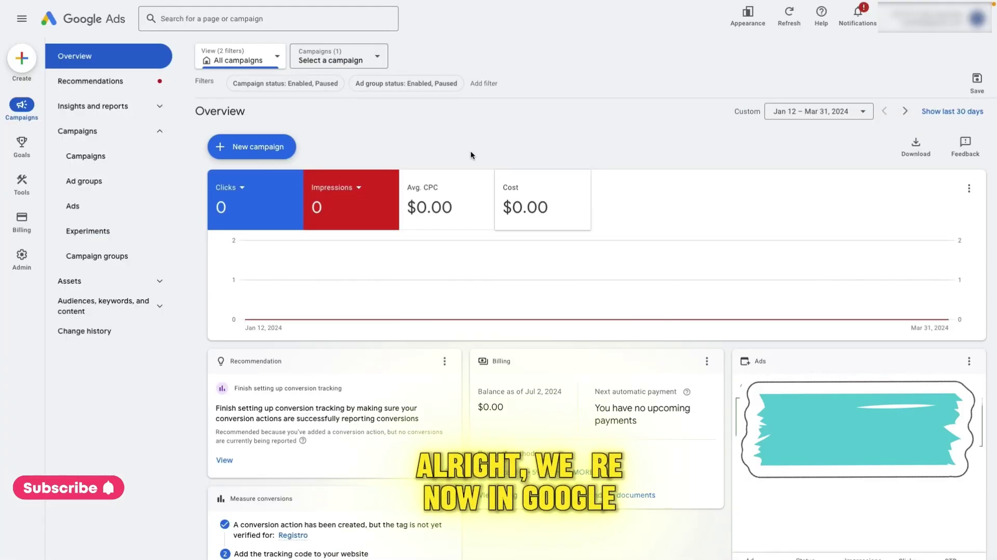
- Start a new campaign in Google Ads without a goal's guidance, using the Search campaign type
left_click(23, 61)
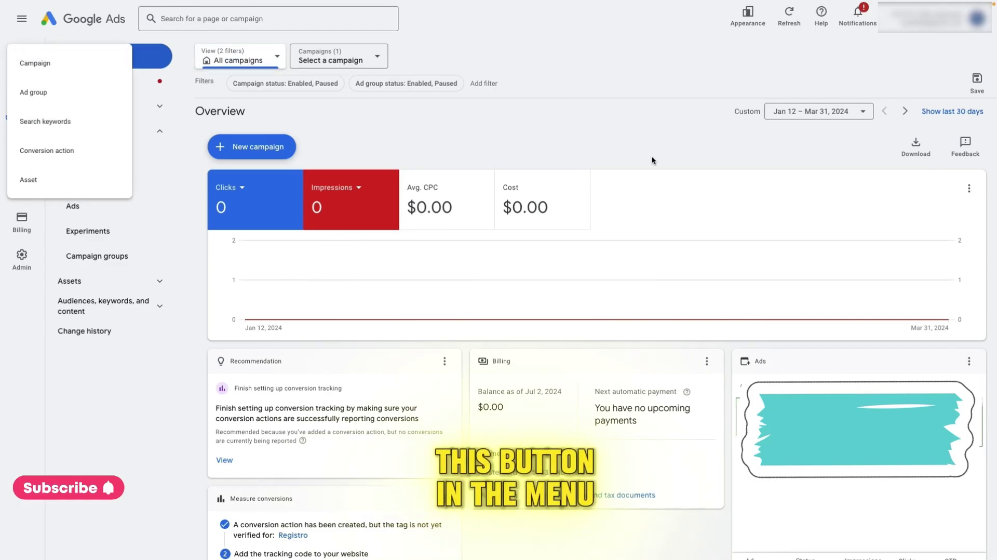
left_click(72, 69)
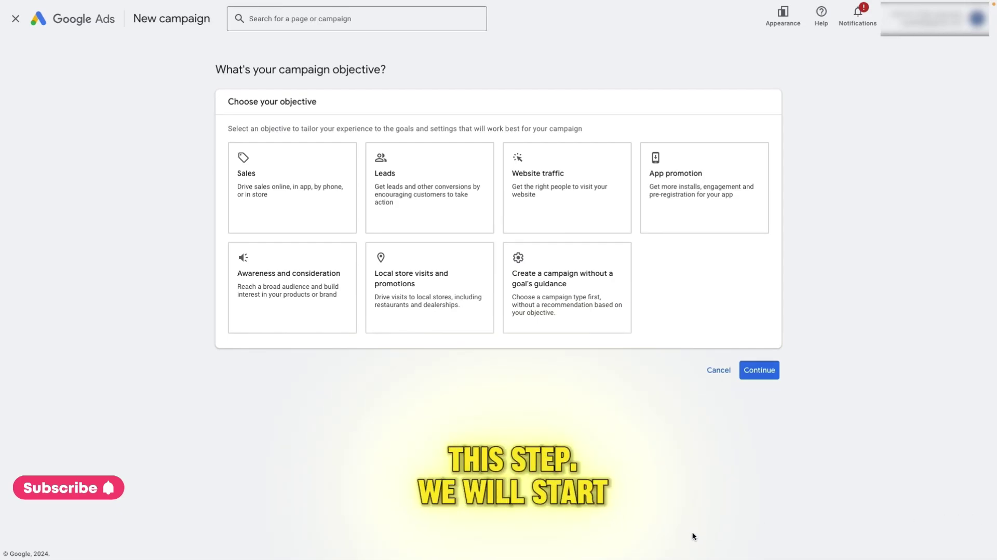
left_click(573, 291)
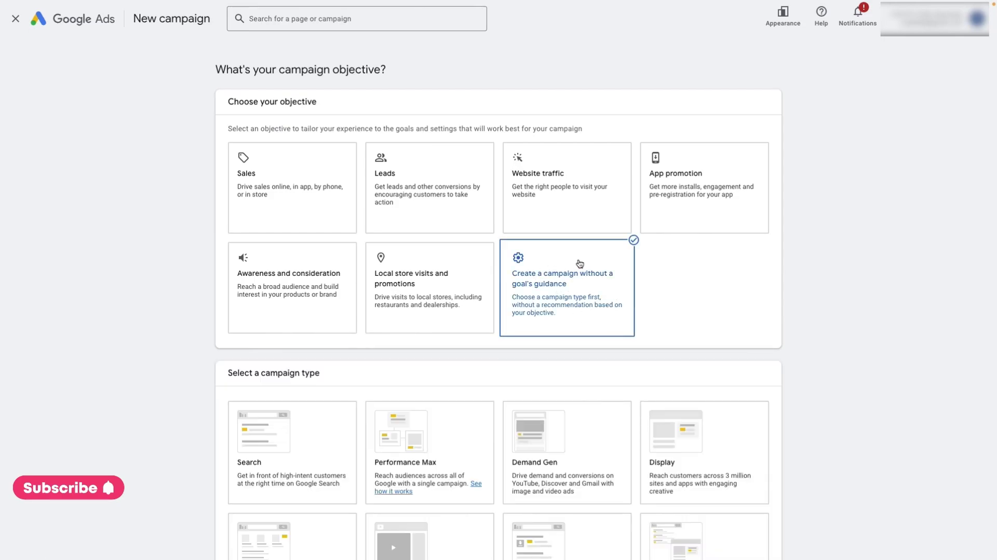
scroll(700, 270, "down", 3)
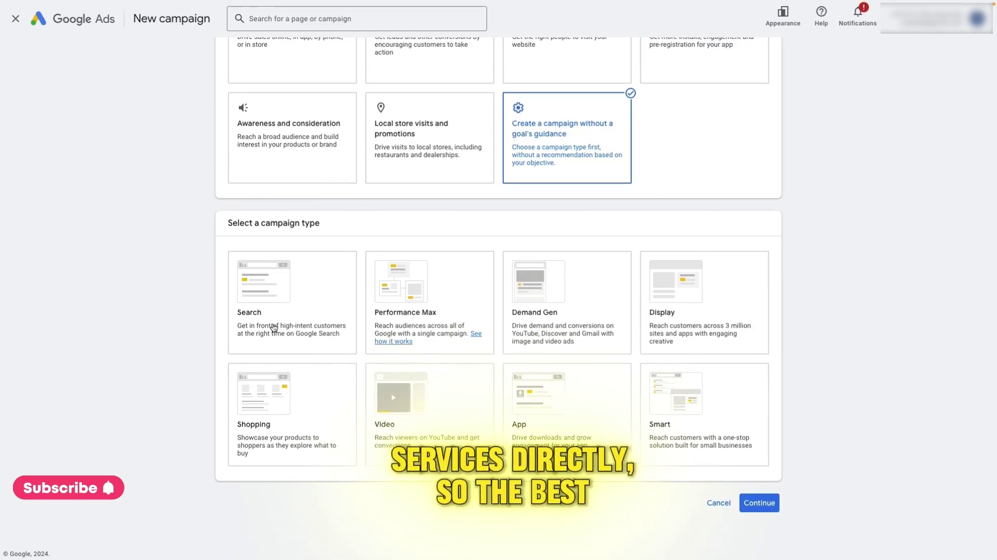
left_click(293, 296)
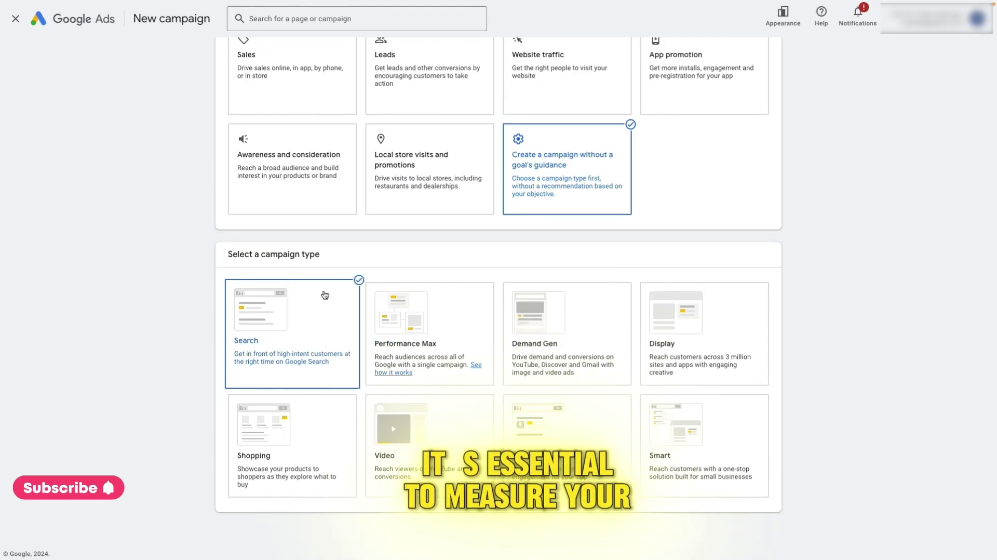
- Remove the Contacts conversion goal from the campaign, look at the removal option for Sign-ups, and add the Contacts goal back
scroll(829, 282, "down", 3)
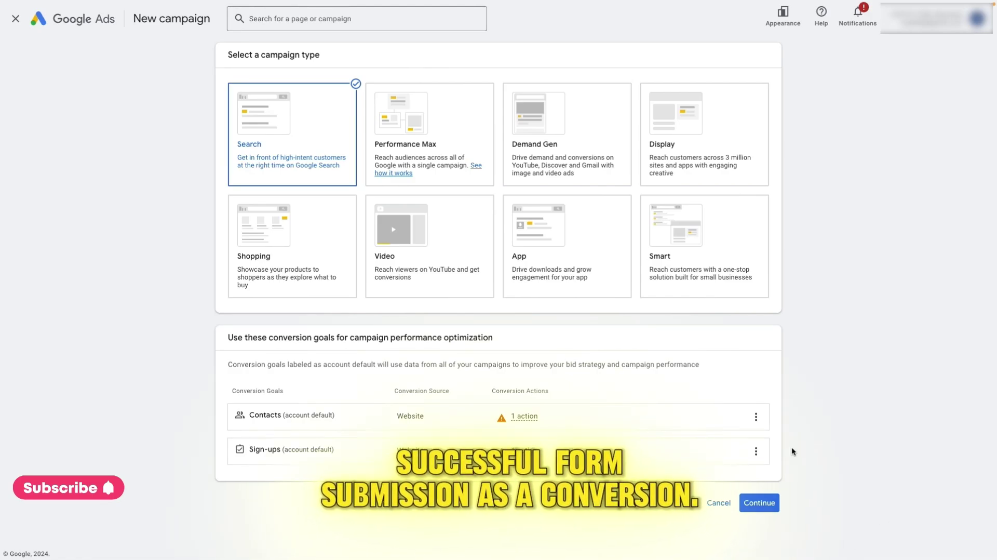
left_click(756, 416)
left_click(775, 426)
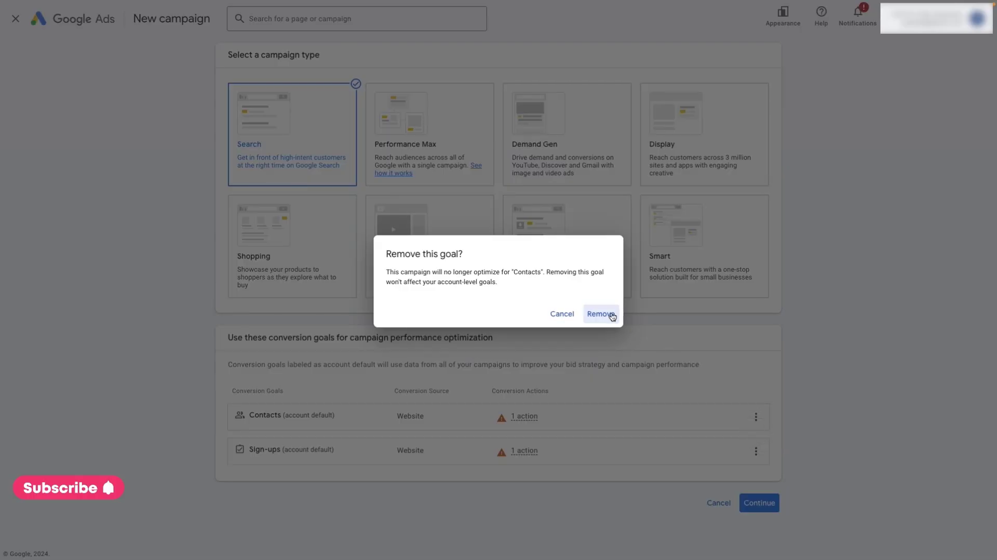
left_click(600, 314)
left_click(756, 432)
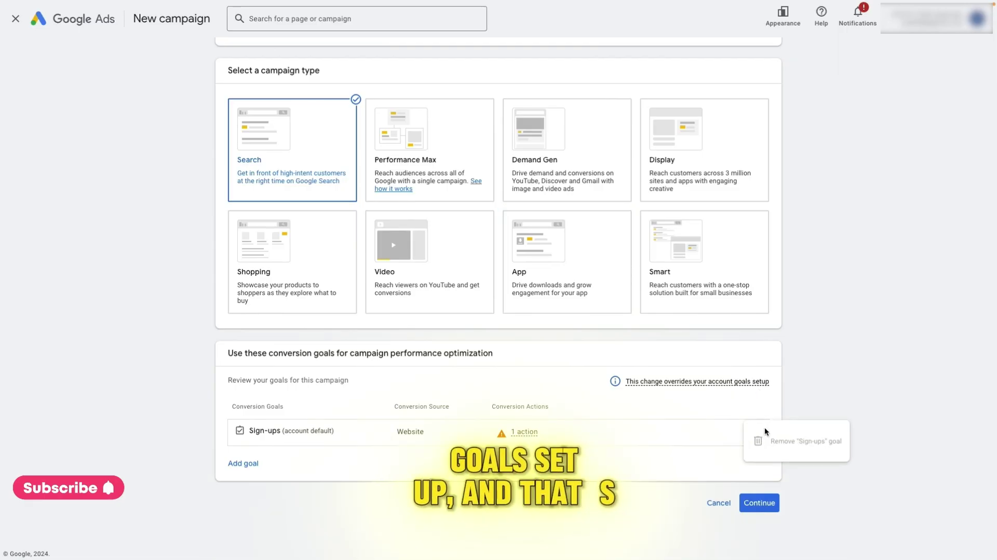
left_click(802, 370)
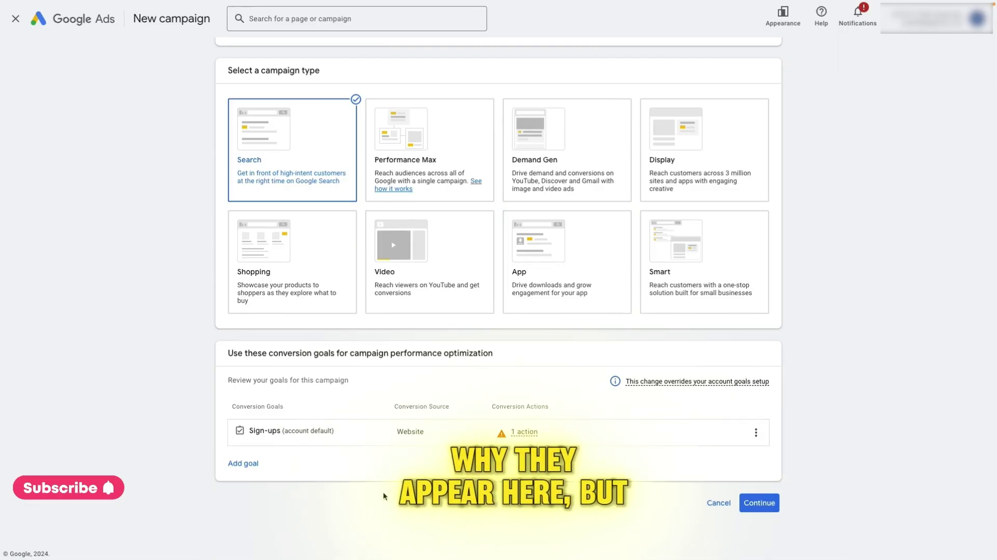
left_click(245, 464)
left_click(262, 491)
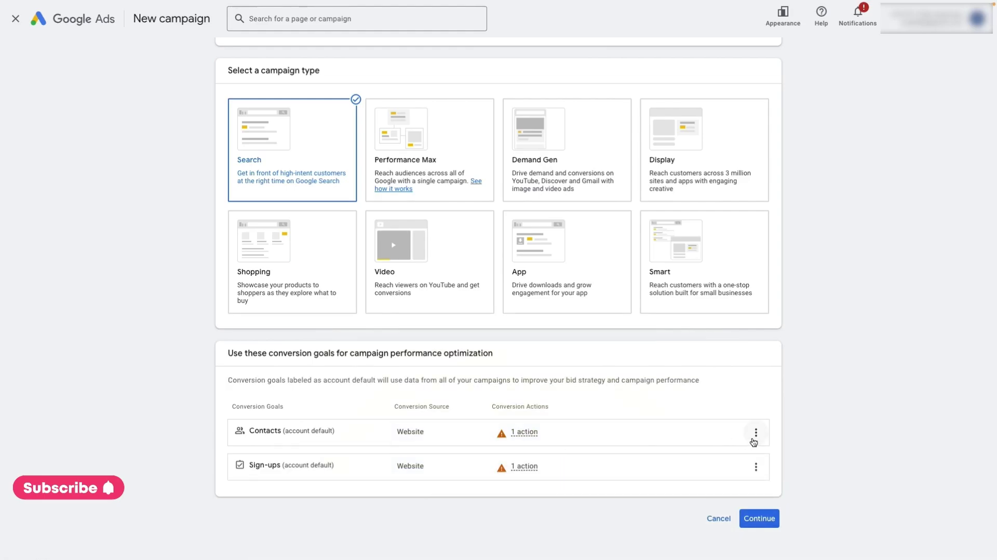
- Remove the Contacts conversion goal so the campaign optimizes only for Sign-ups, and proceed to the desired campaign results
left_click(755, 433)
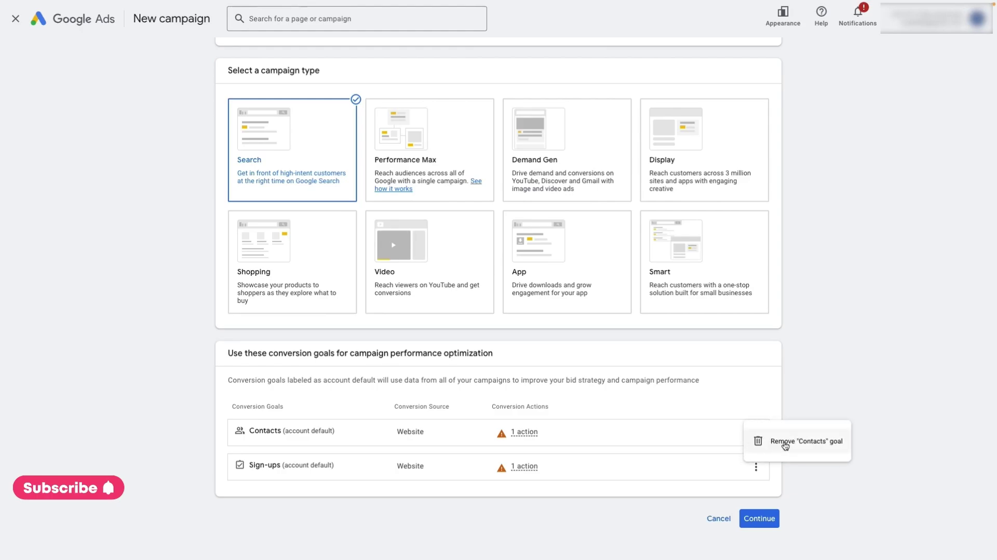
left_click(815, 436)
left_click(597, 316)
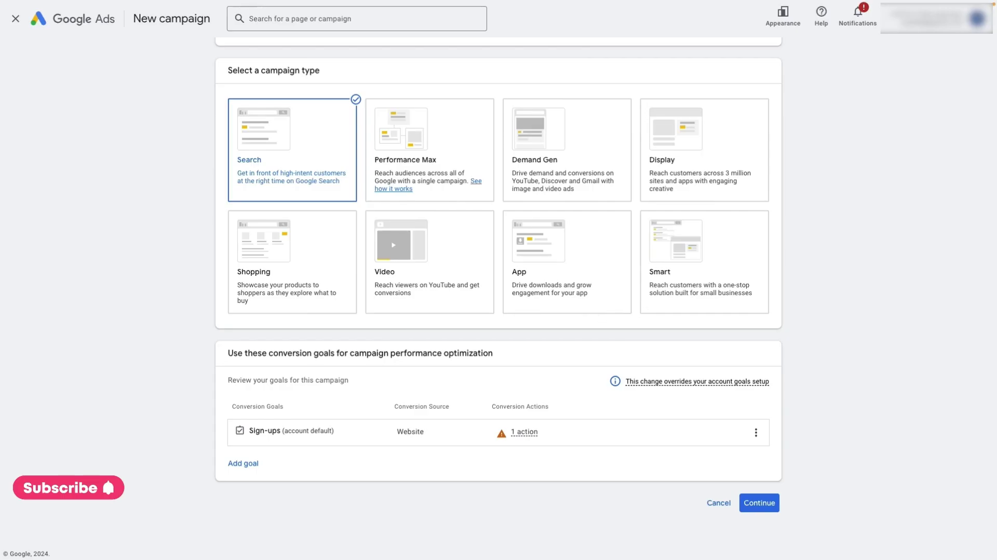
left_click(770, 508)
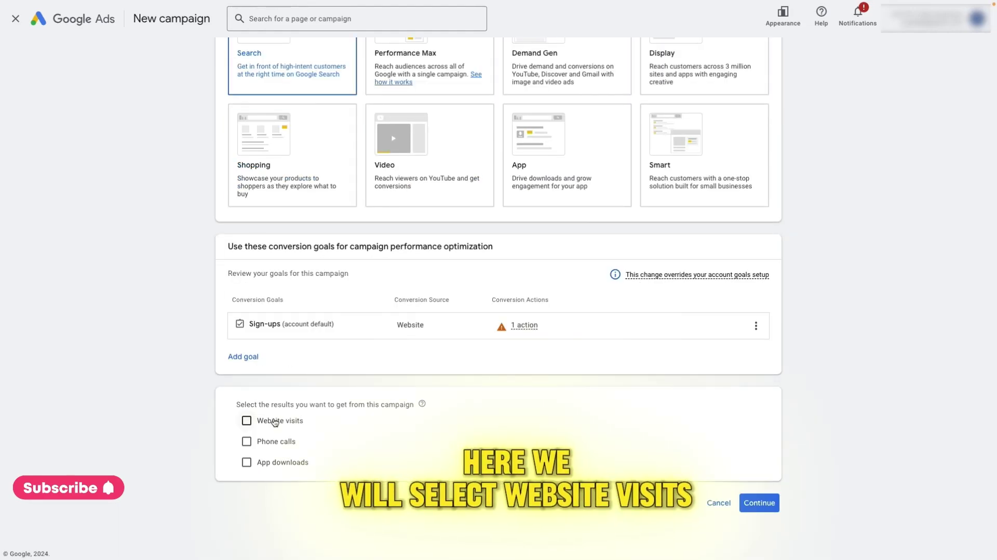
left_click(247, 421)
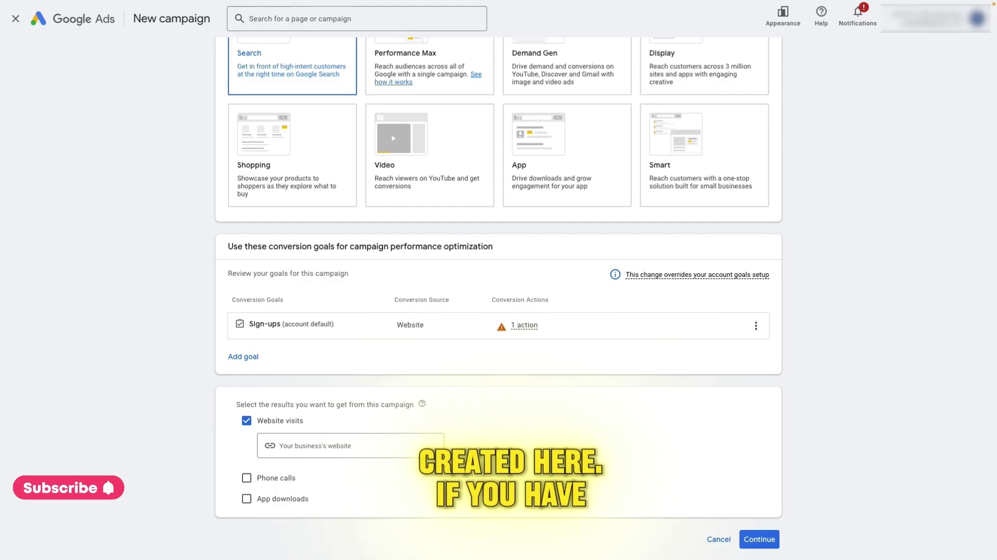
left_click(323, 445)
type("https://app.advertizip.com/form/288")
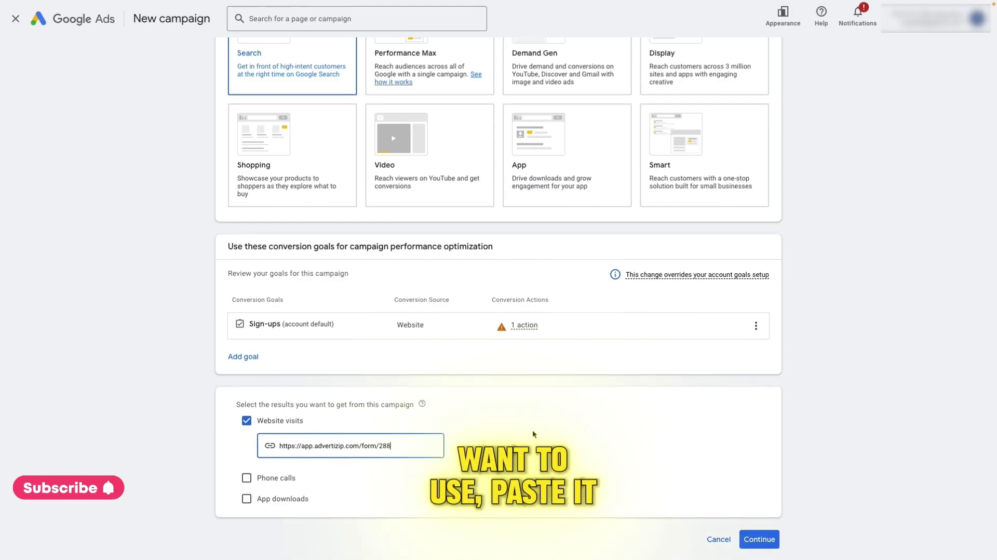
left_click(386, 450, "shift")
left_click(566, 452)
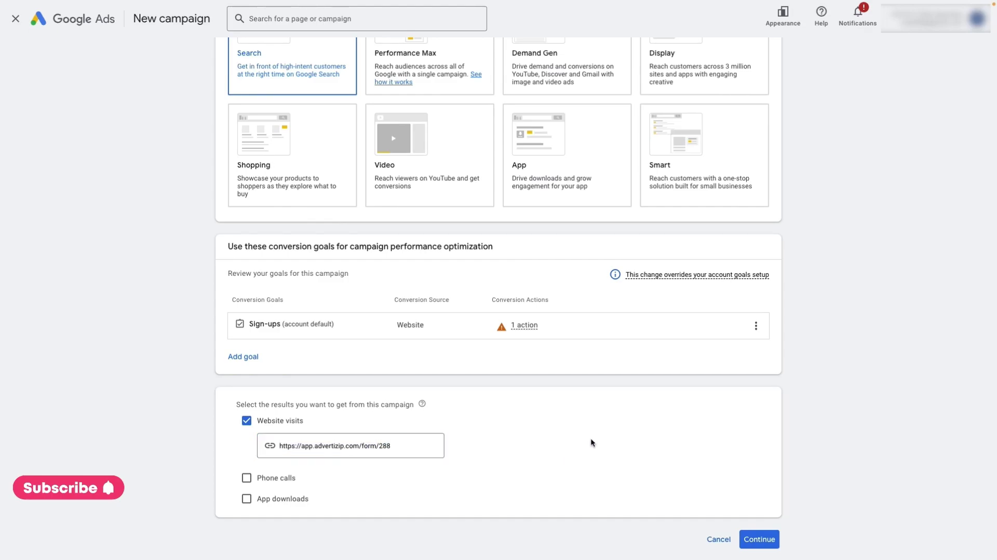
scroll(593, 441, "down", 1)
left_click(762, 505)
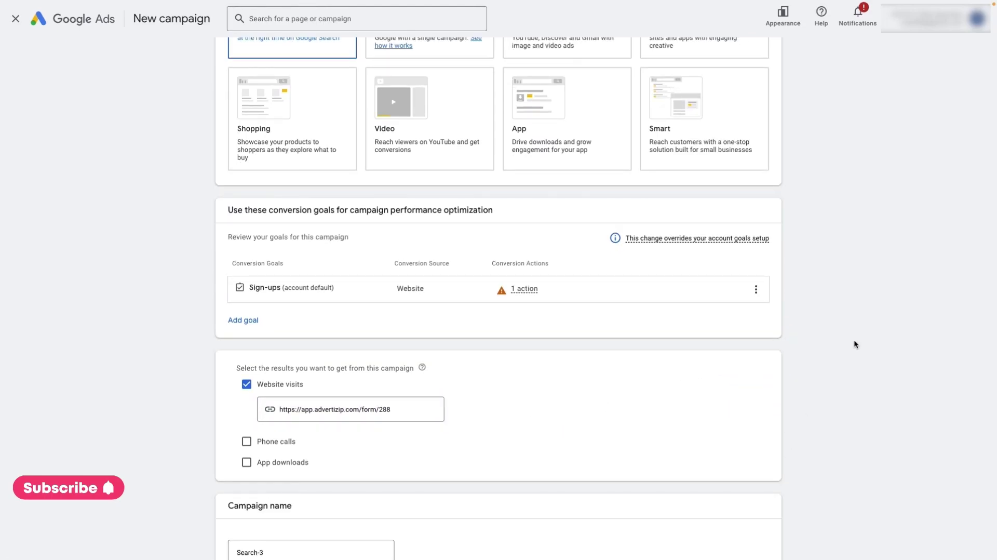
- Name the campaign "Real Estate Leads" and continue to the bidding settings
scroll(857, 344, "down", 3)
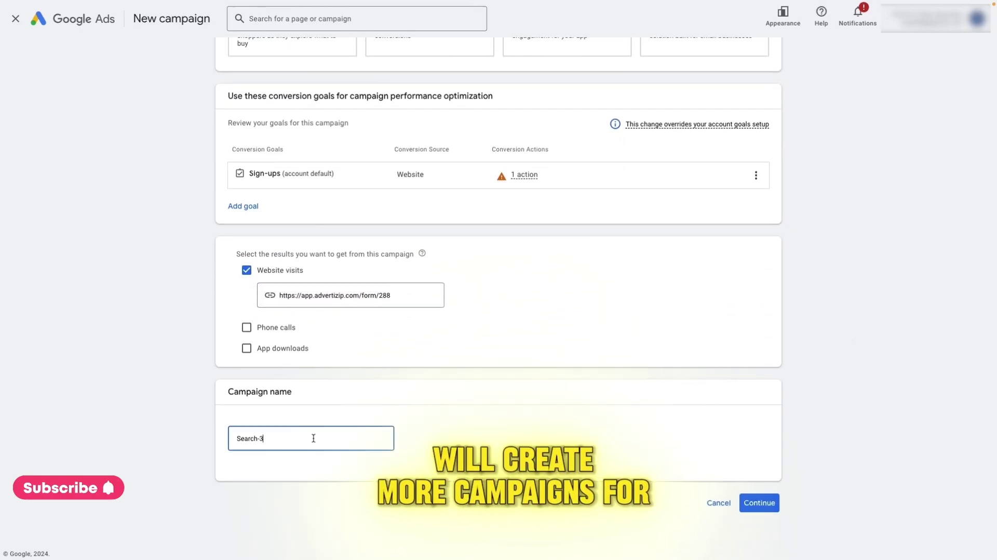
left_click_drag(312, 438, 219, 442)
key("BackSpace")
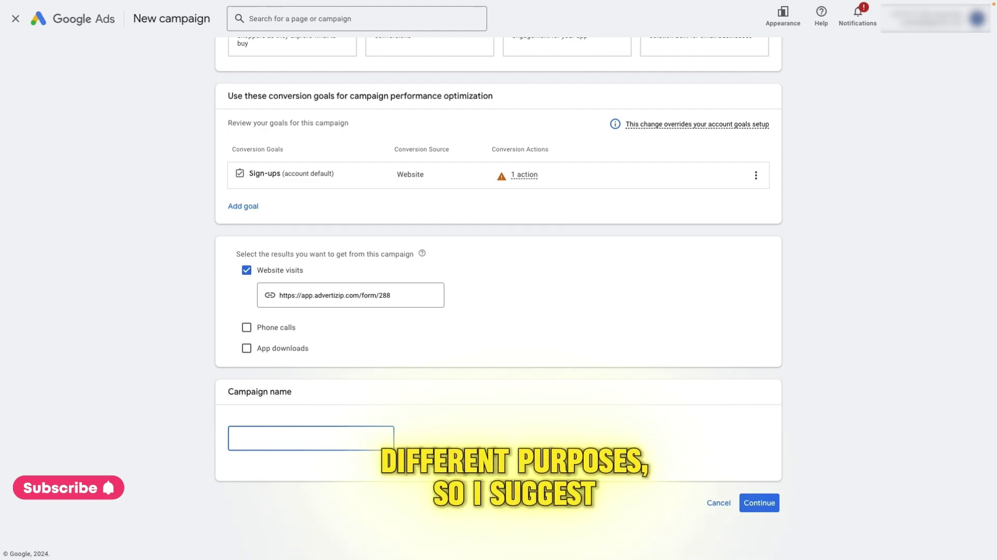
type("Real ")
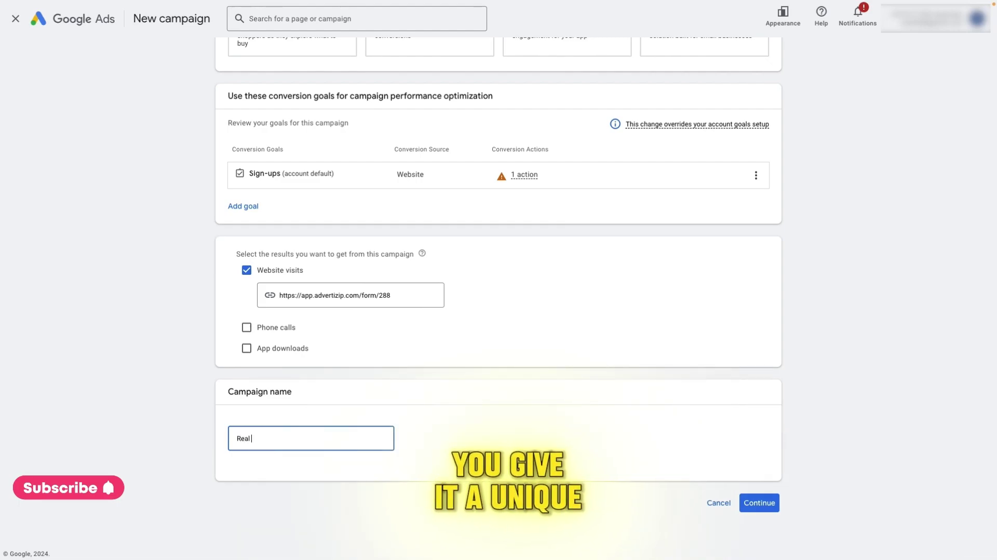
type("Estate L")
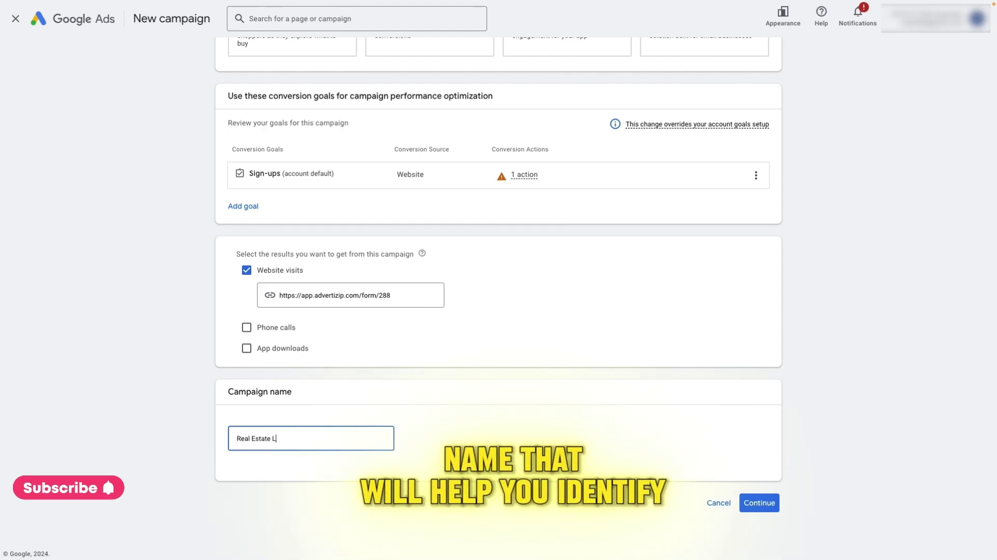
type("eads")
left_click(755, 503)
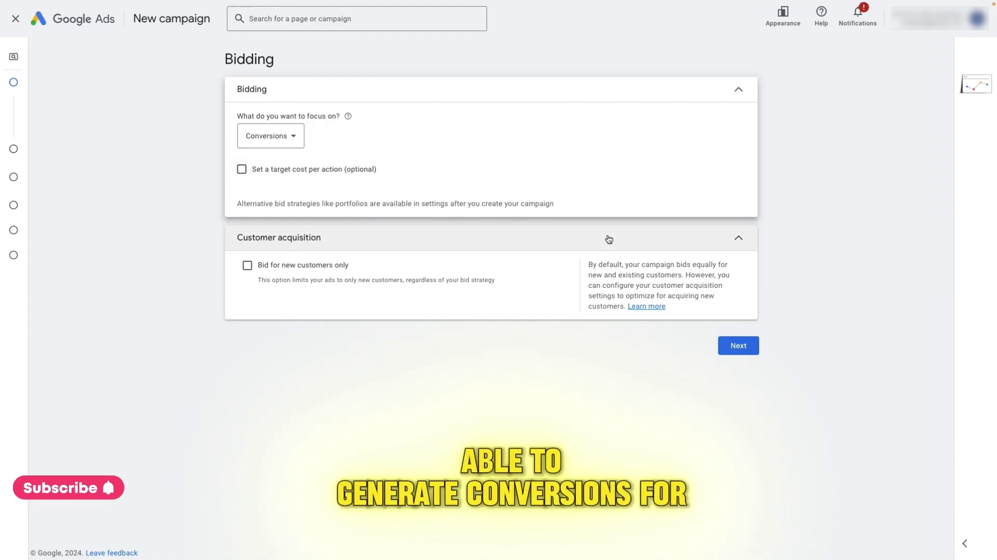
- Try the target cost per action option, turn it off again, and accept bidding focused on conversions
left_click(279, 177)
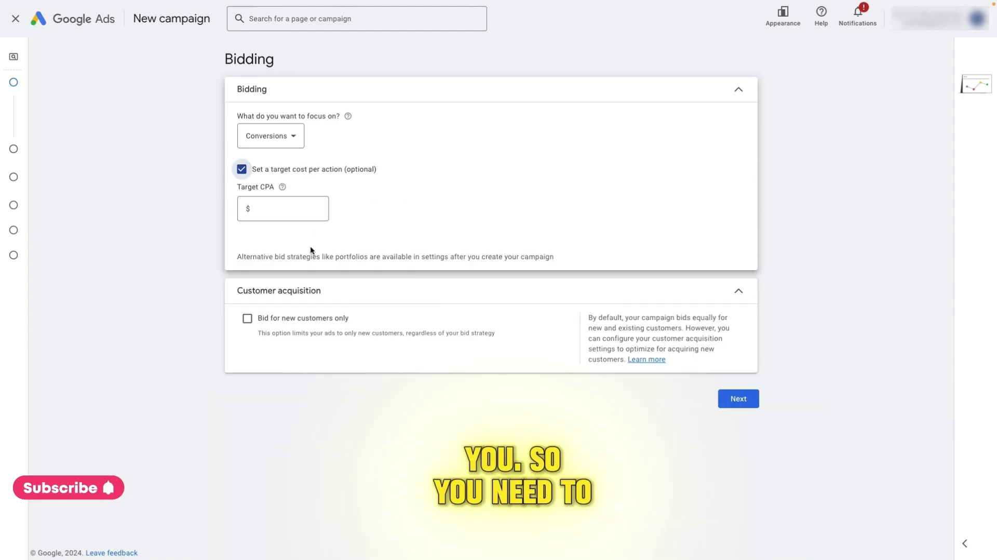
left_click(285, 169)
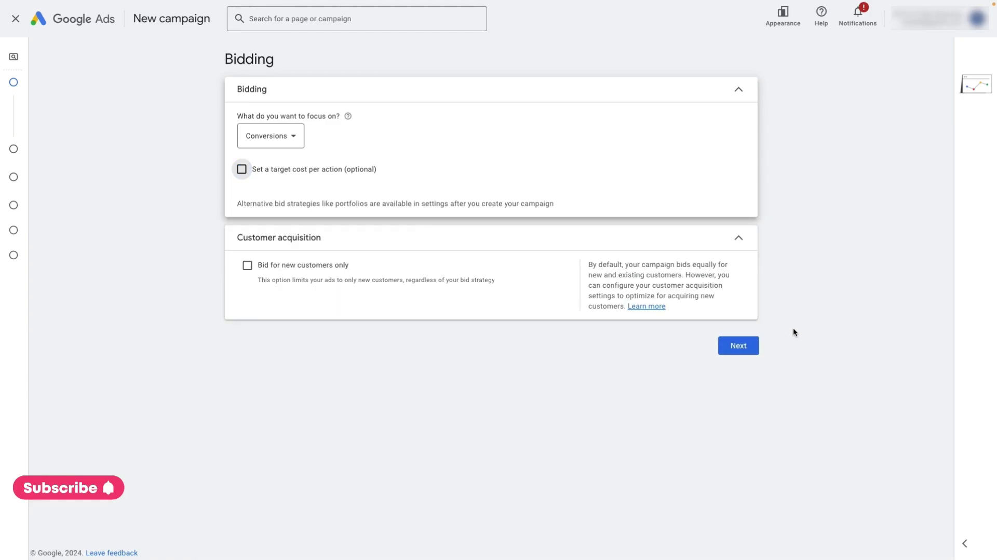
left_click(746, 351)
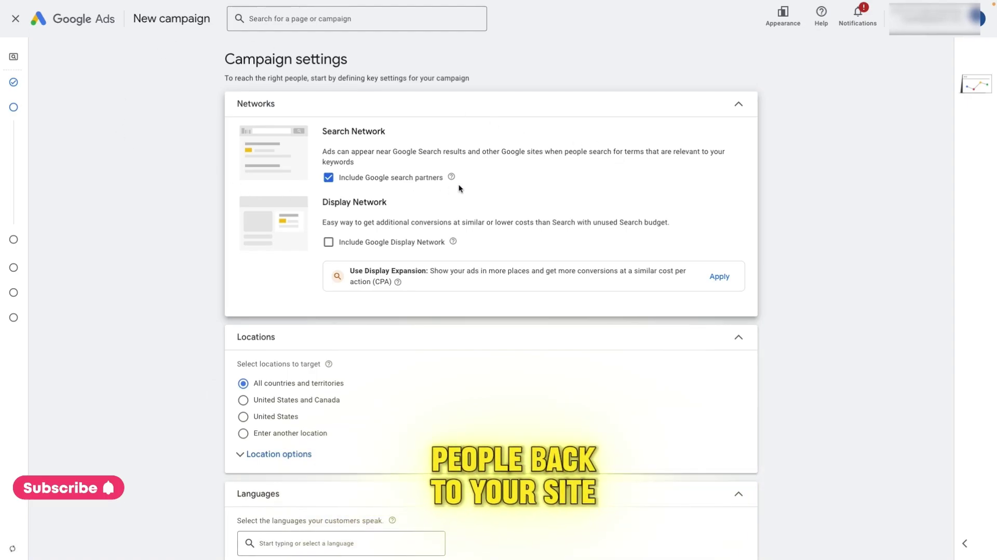
- Exclude Google search partners from the campaign's networks and hide the notice about ads not running
left_click(339, 178)
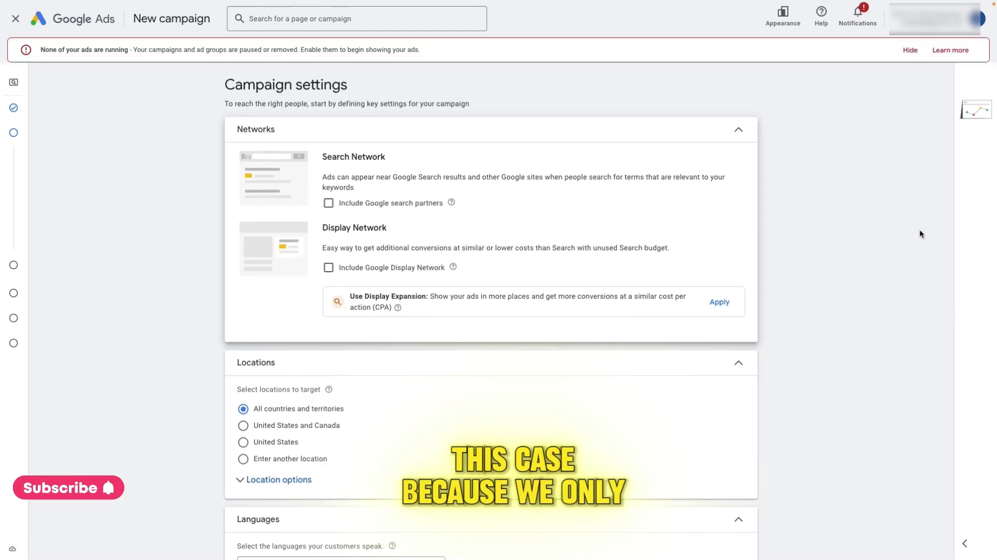
left_click(910, 50)
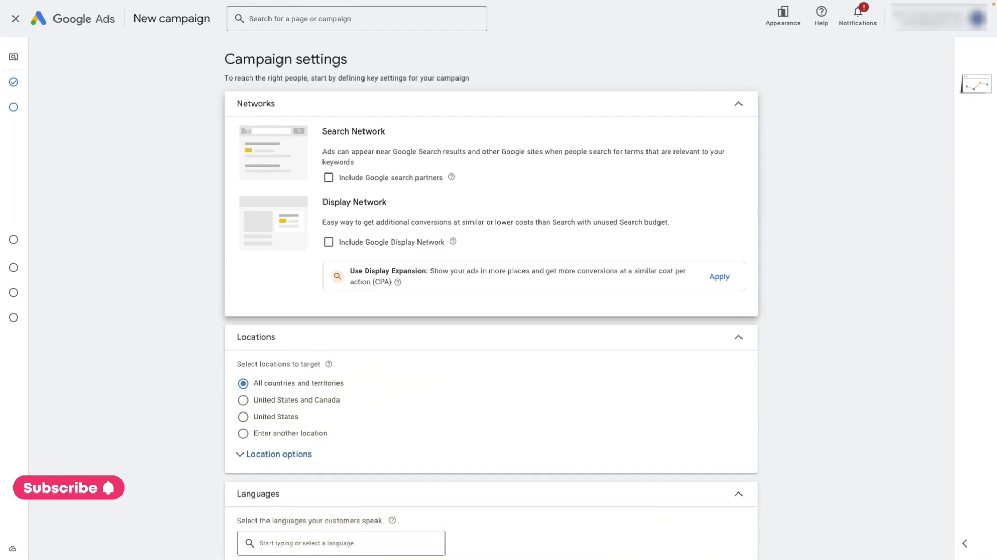
scroll(614, 513, "down", 4)
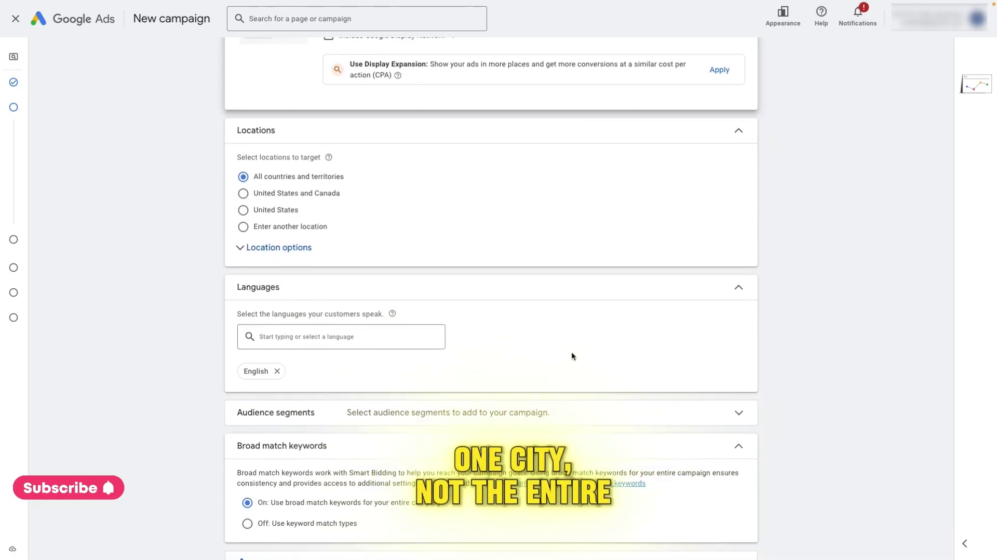
- Target the United States as the campaign location and limit it to people present in or regularly in that location
left_click(272, 248)
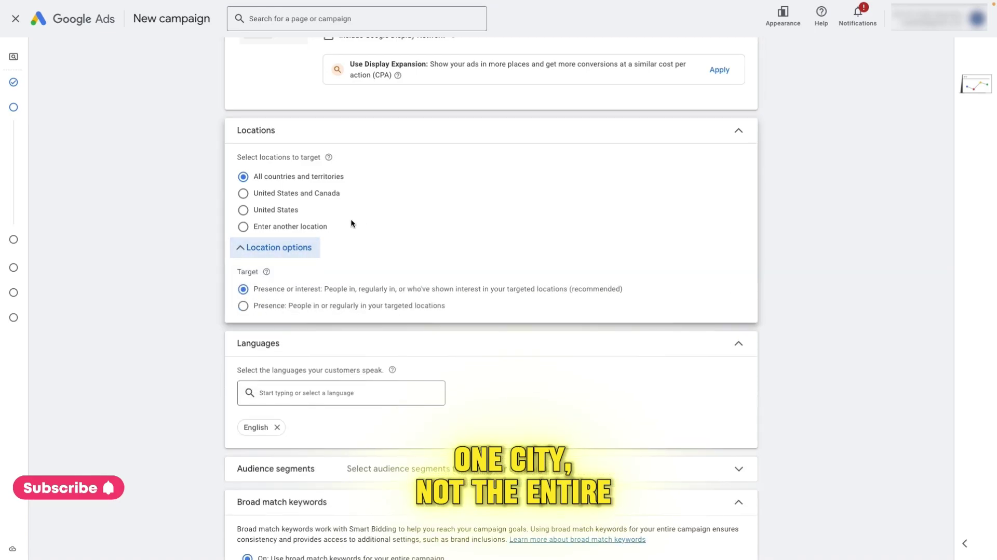
left_click(284, 210)
scroll(312, 259, "down", 1)
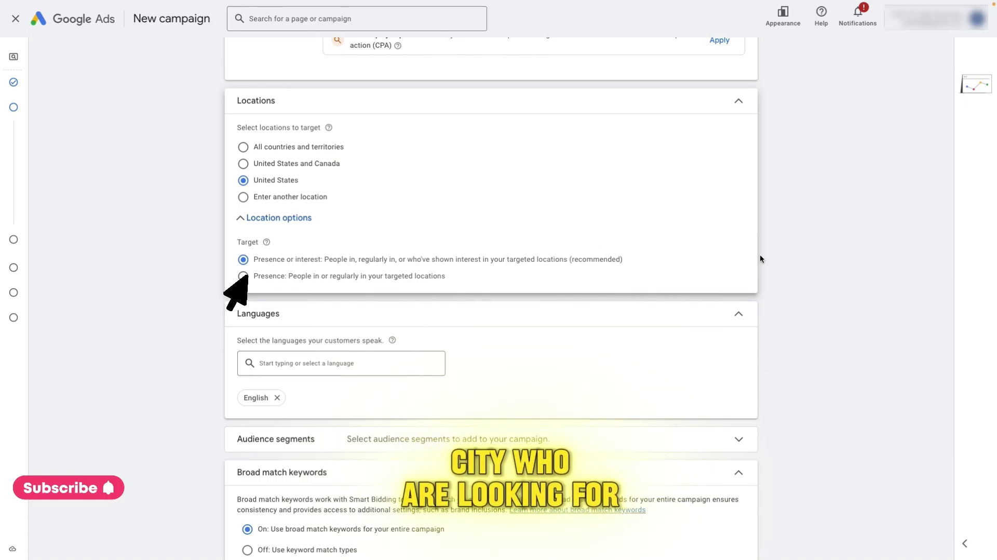
left_click(338, 276)
scroll(470, 207, "down", 1)
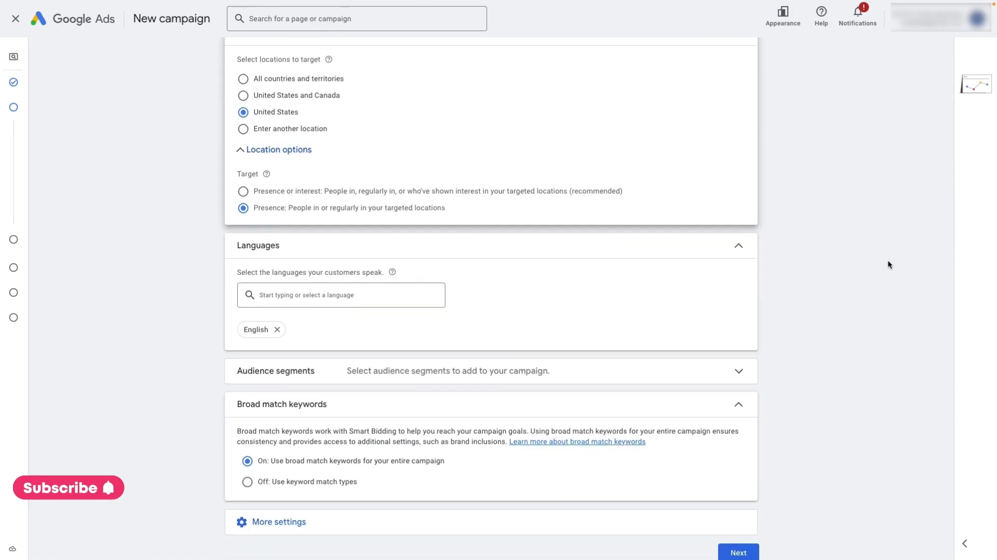
- Accept the English language, audience and broad match settings as they are, continue, and skip the AI keyword and asset generation
scroll(889, 262, "down", 1)
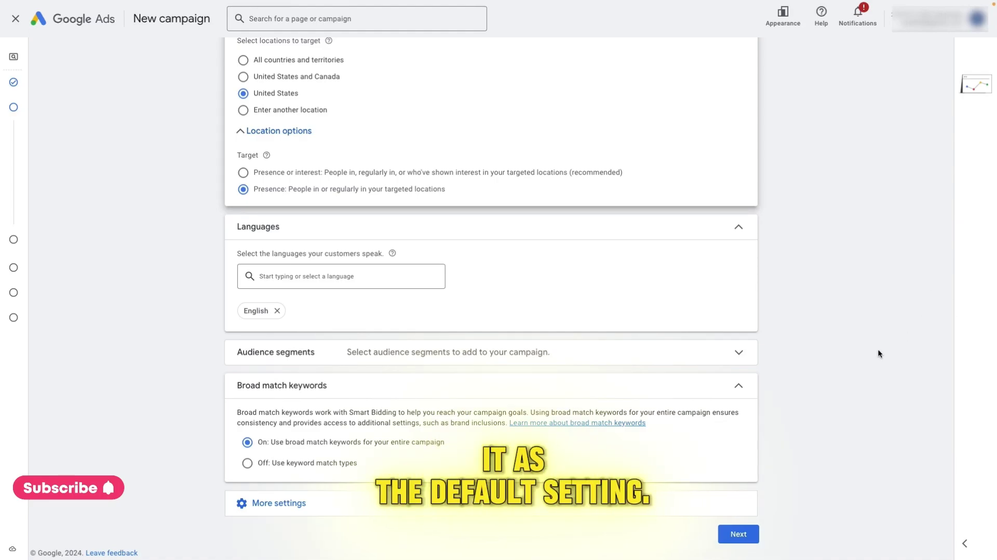
scroll(824, 208, "down", 3)
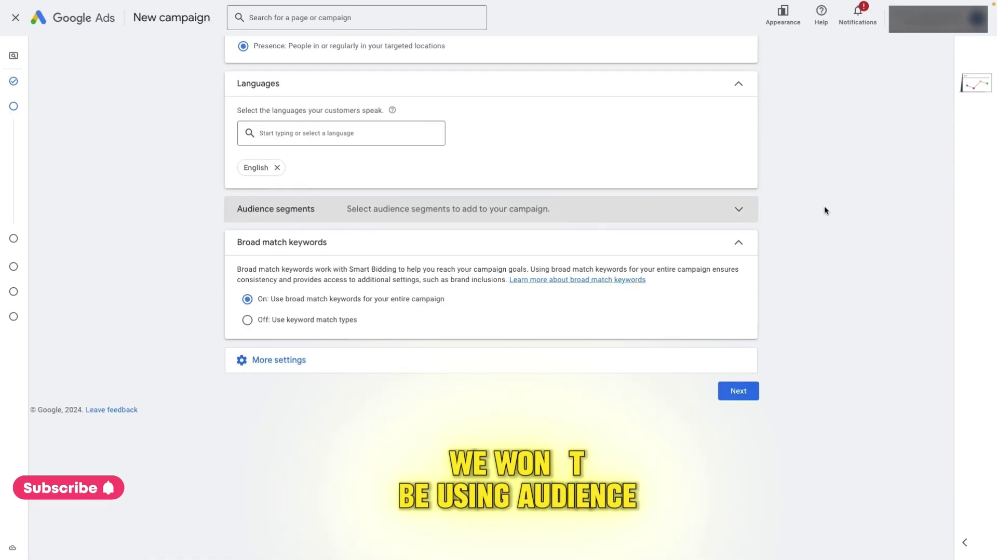
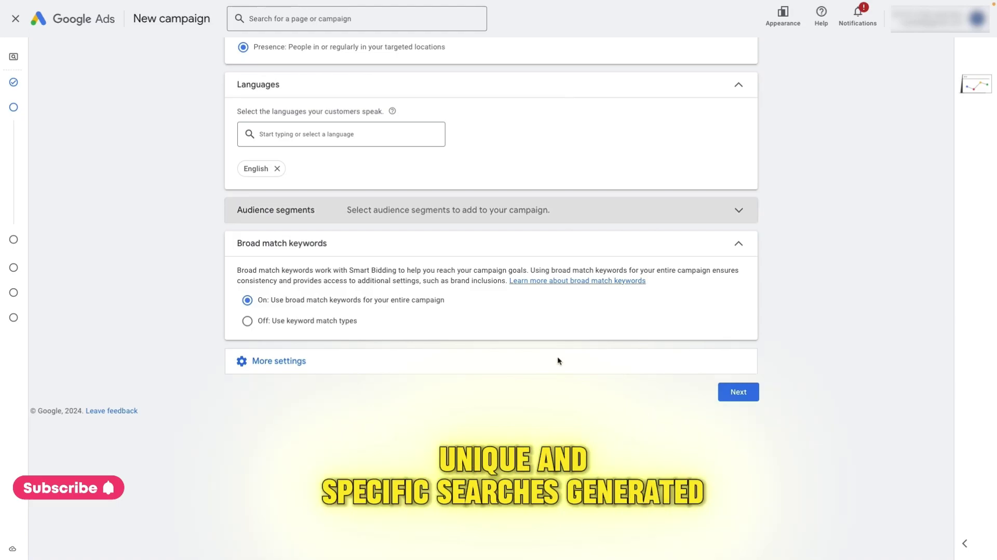
left_click(278, 364)
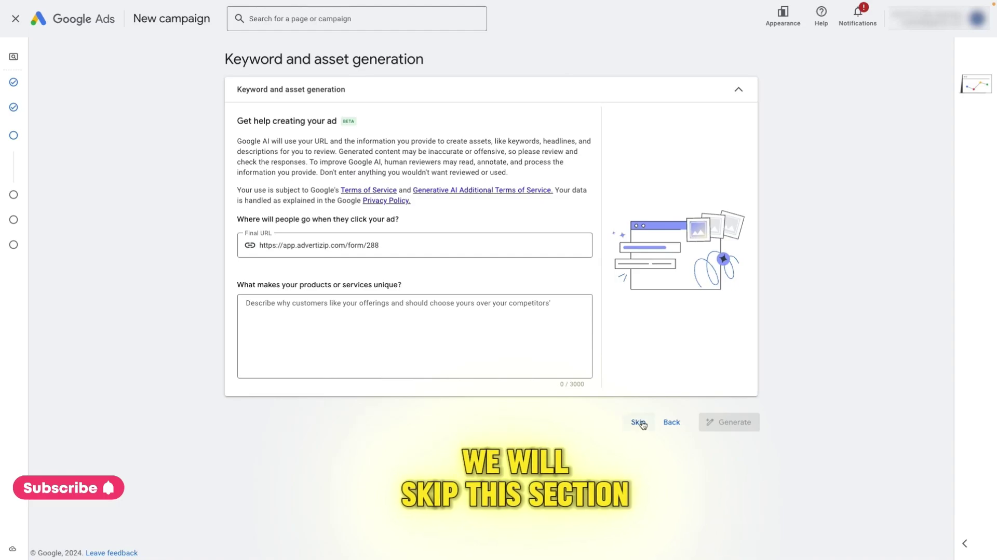
left_click(639, 423)
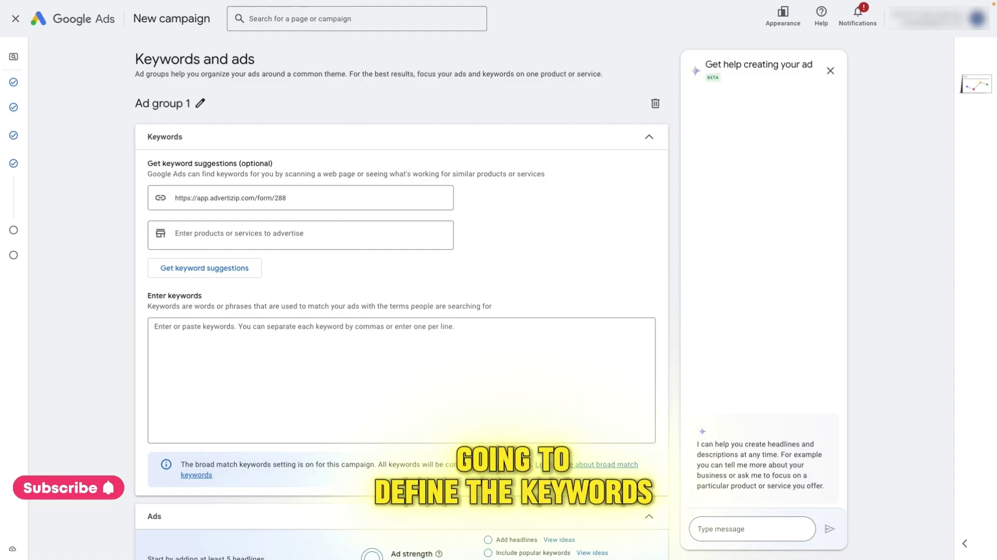
- Enter the keywords real estate agent, real estate broker, real estate companies, realtor agent, local estate agents and local real estate, one per line
left_click(430, 436)
type("real estate agent ")
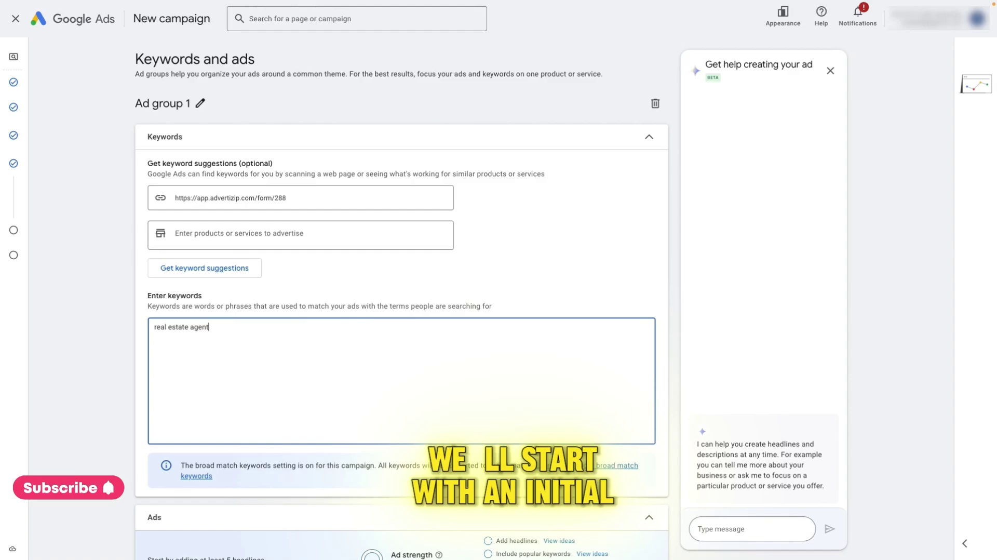
type("real estate bro")
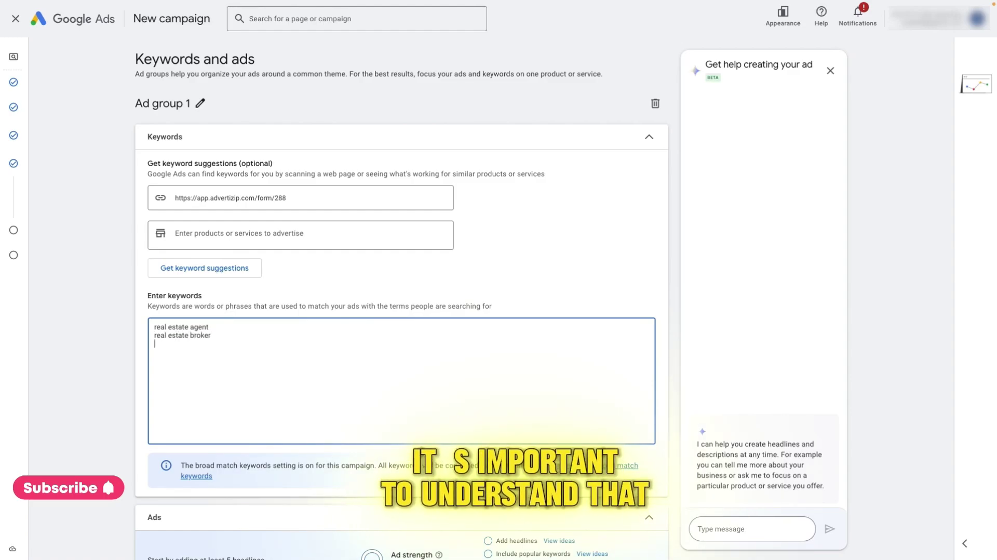
type("ker")
key("Return")
type("real estate companies")
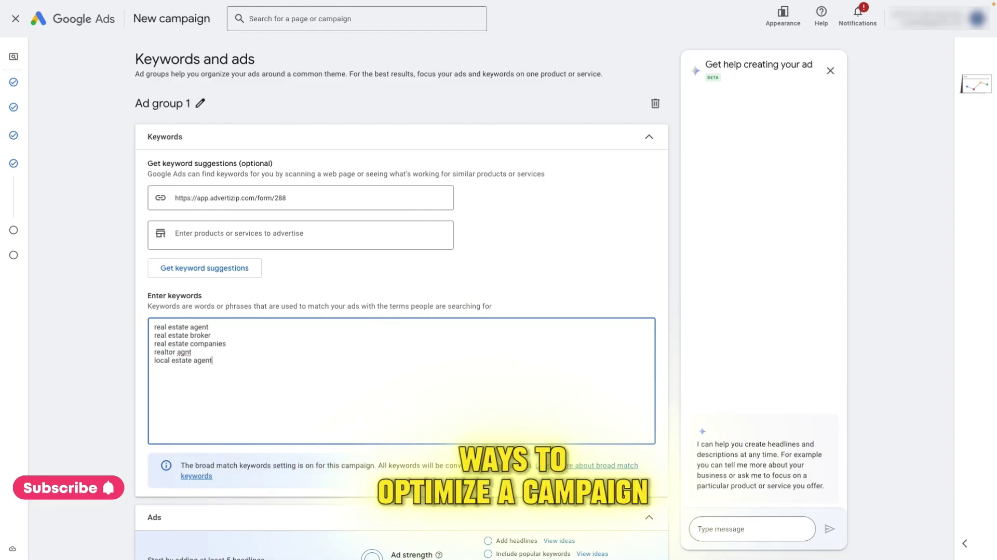
type("l estate")
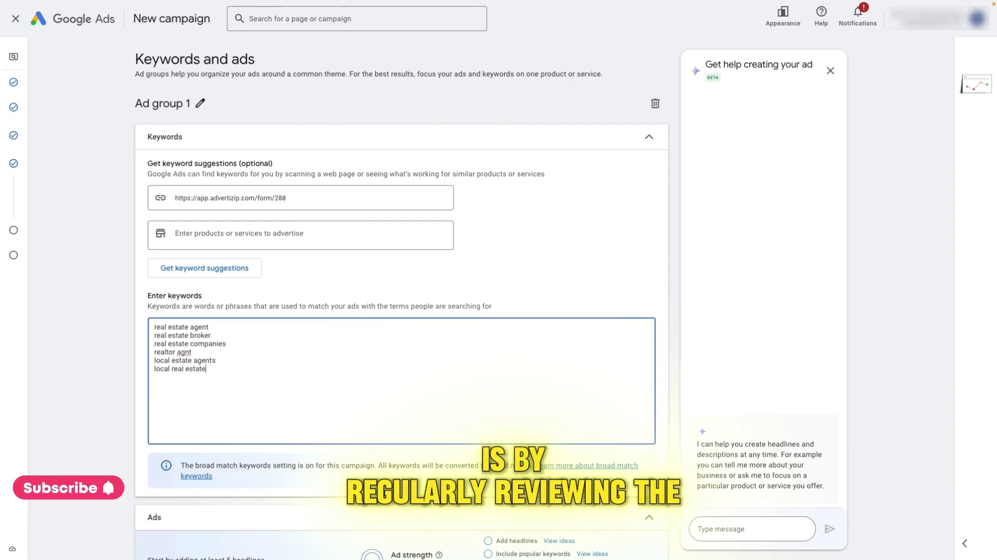
left_click(189, 353)
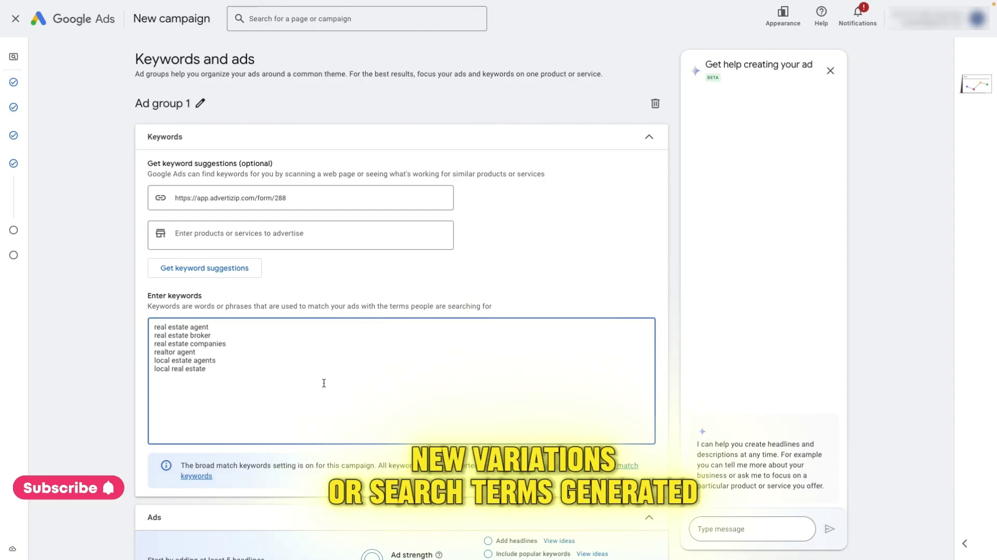
- Add the keywords find real estate agent, best real estate agent, listing agent, property buyer agent, real estate agent list and realtor near me
type("ind real estate agent")
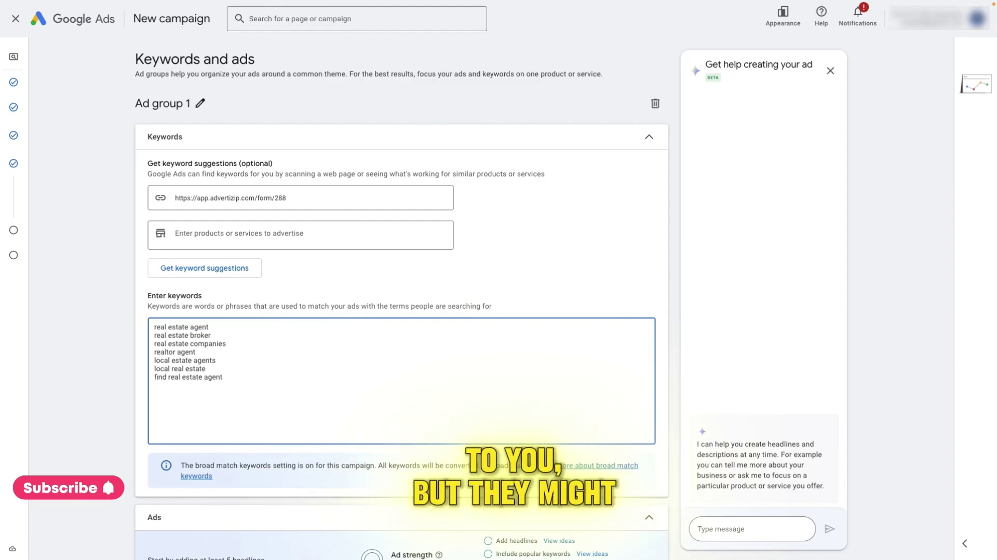
key("Return")
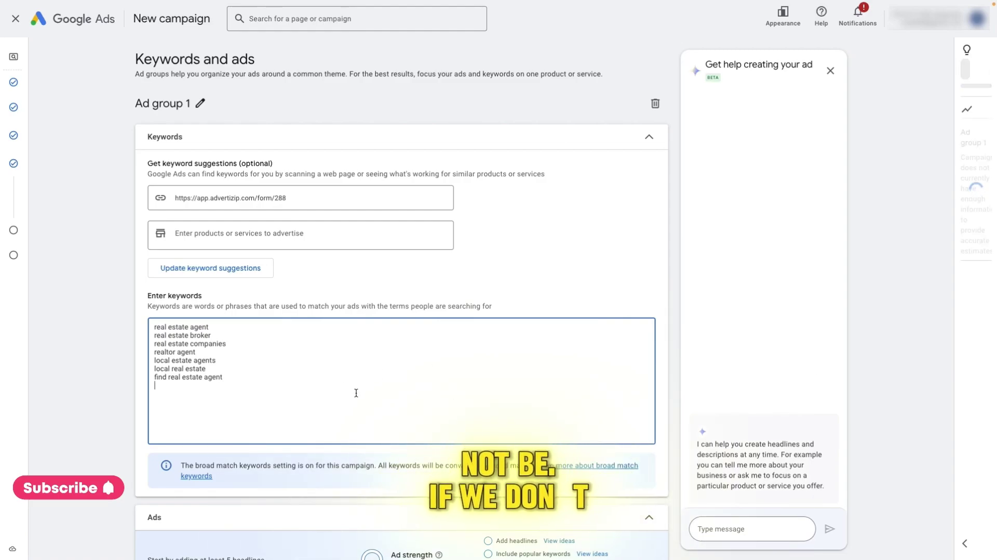
type("best real estate agent")
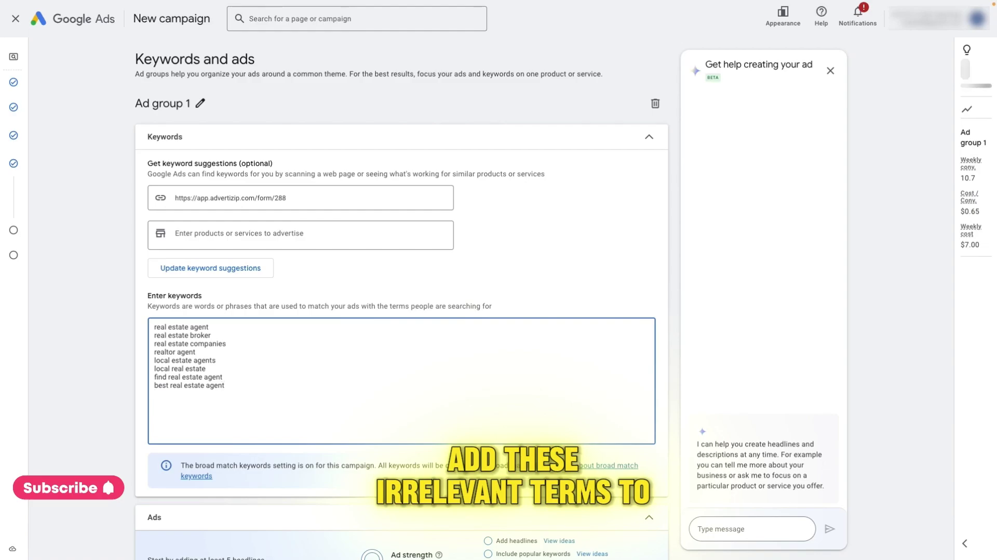
key("Return")
type("listing")
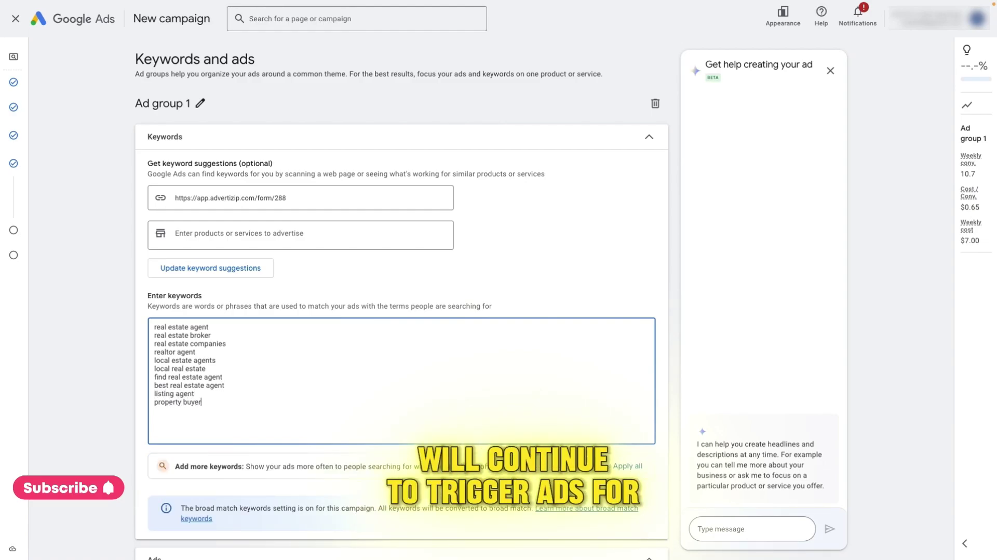
type(" agent")
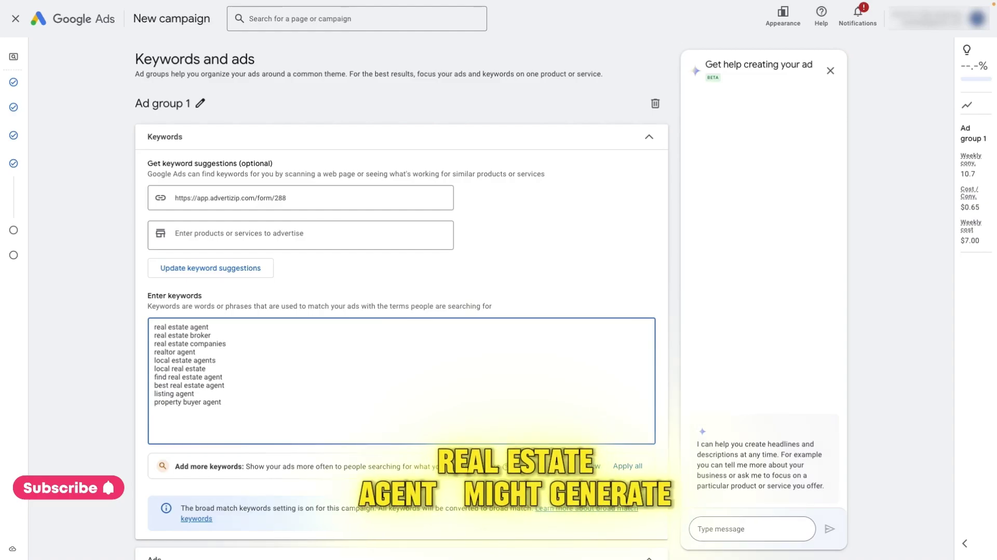
key("Return")
type("real estate agent list")
key("Return")
type("realtor near e")
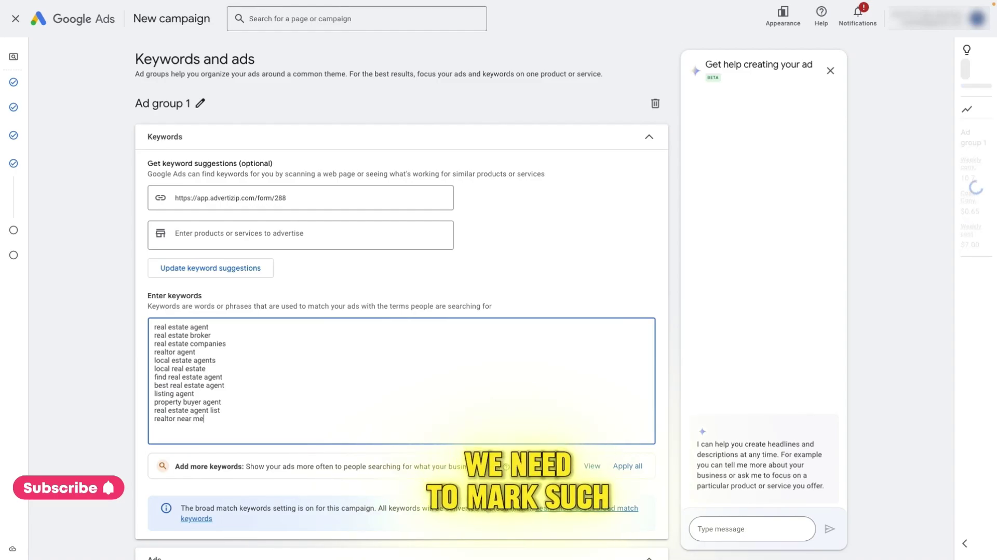
- Set the two parts of the ad's display path to local-agents and san-francisco
scroll(570, 284, "down", 4)
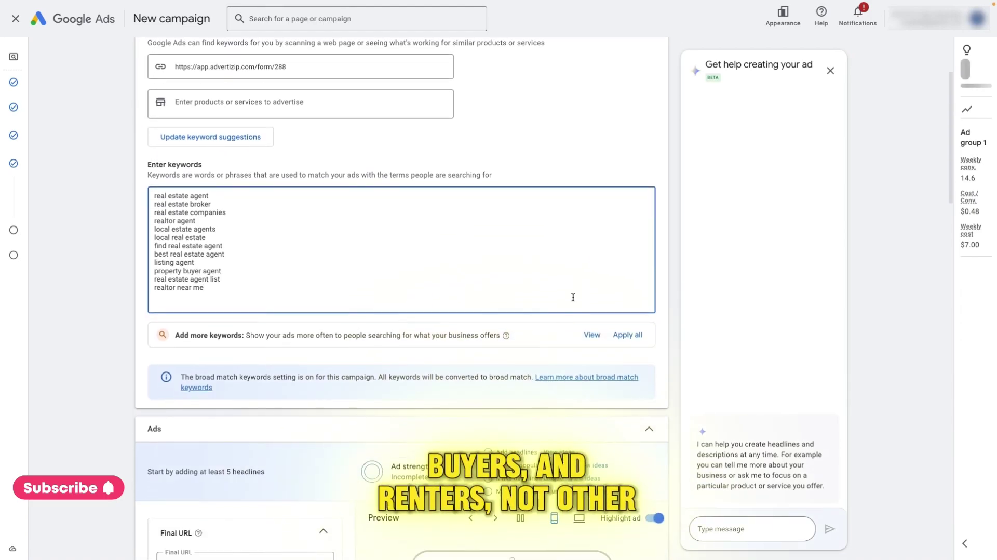
scroll(547, 320, "up", 1)
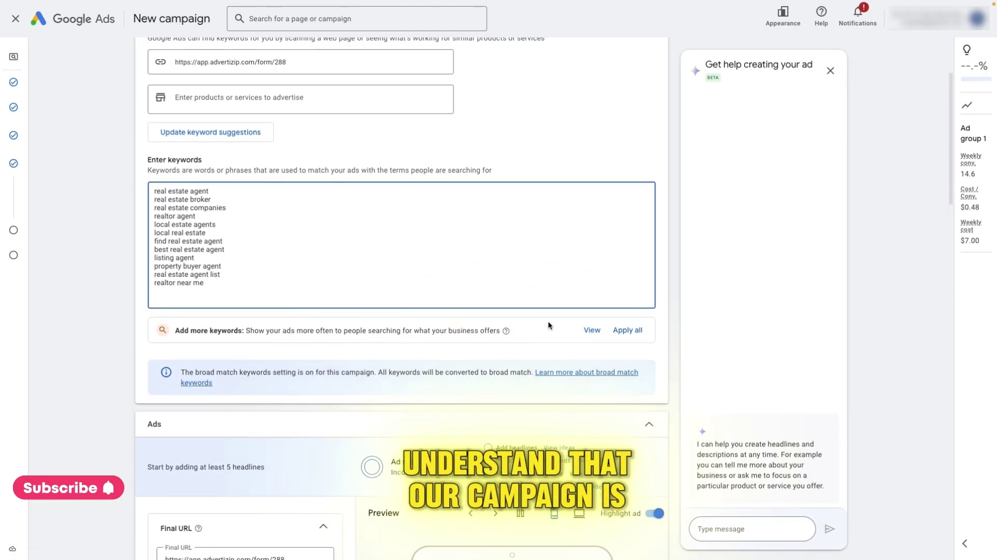
scroll(478, 220, "down", 1)
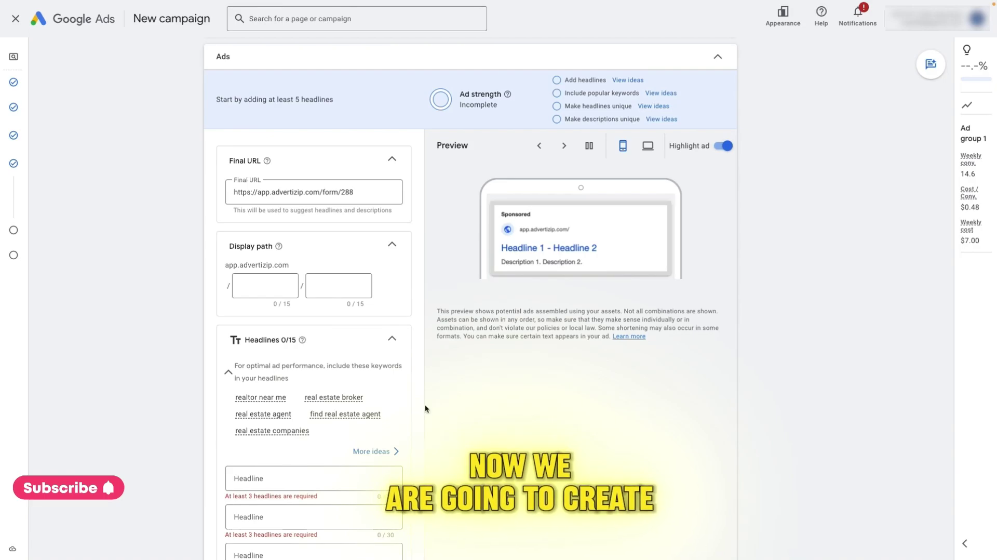
left_click(272, 284)
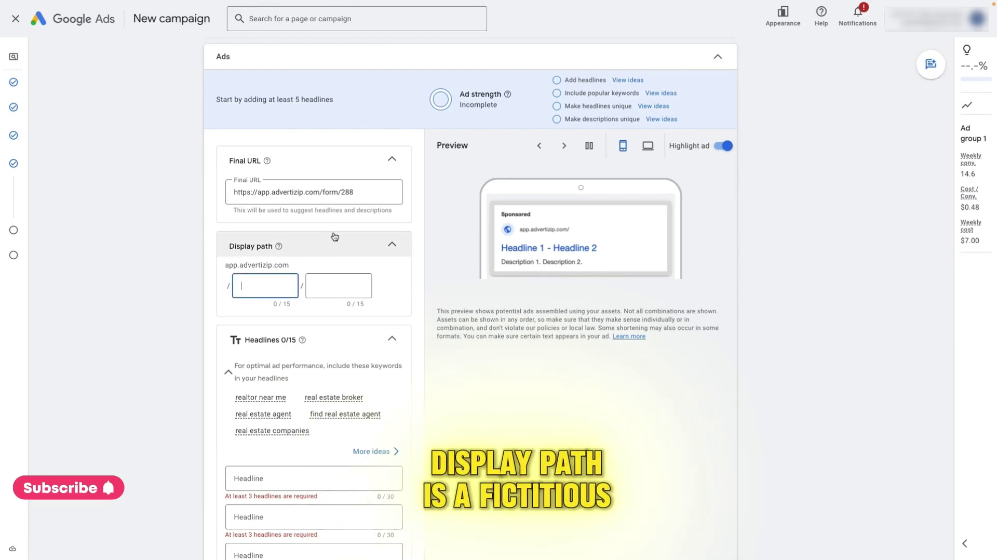
type("local-agent")
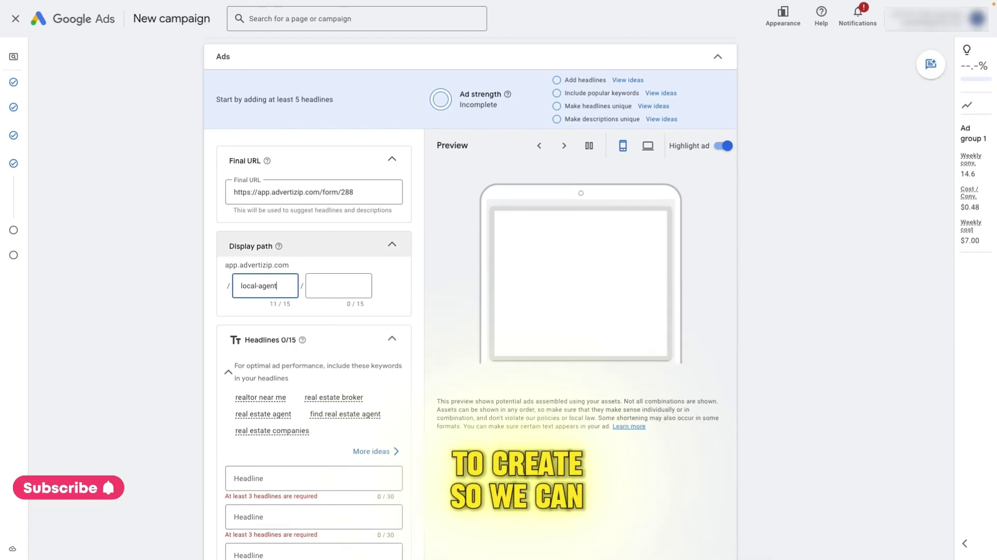
left_click(339, 286)
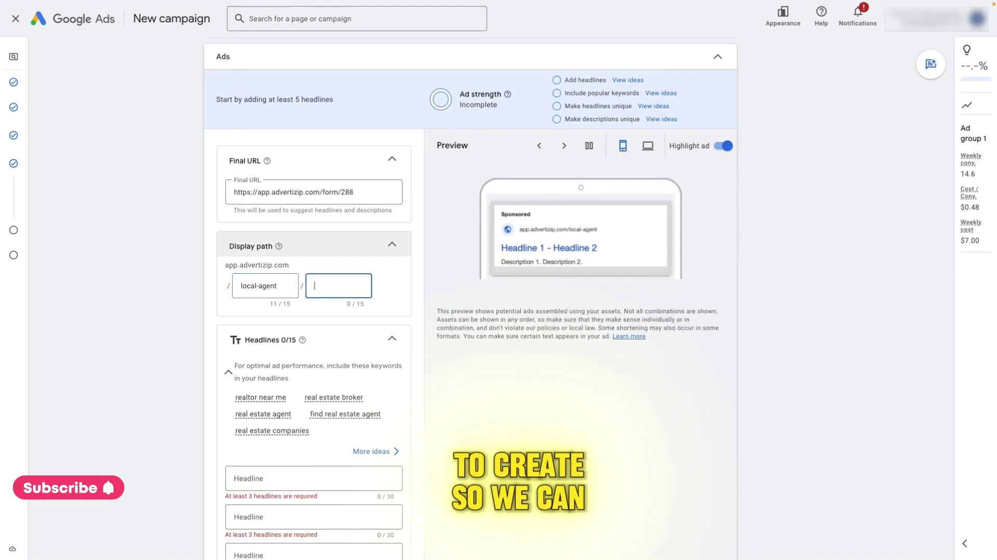
type("san-franc")
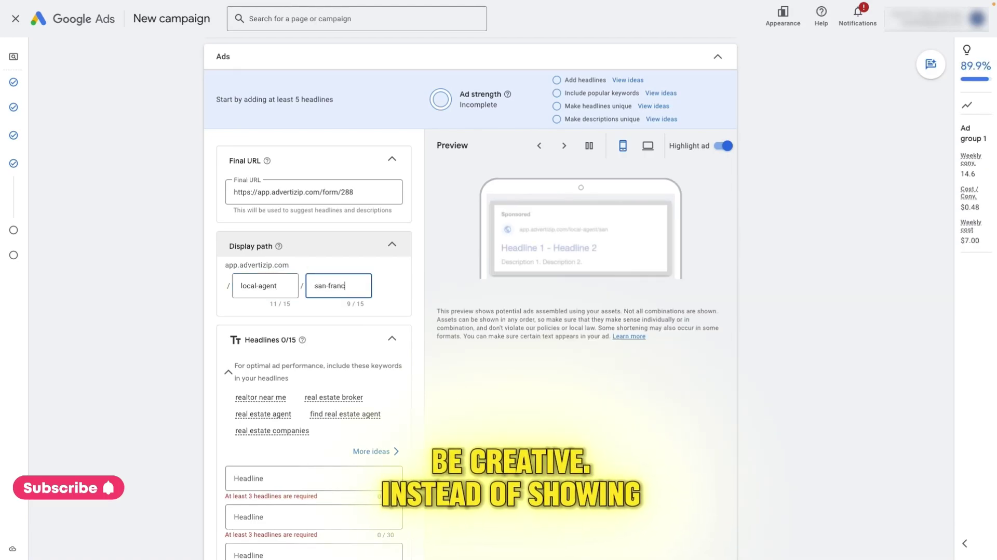
type("isco")
left_click(392, 273)
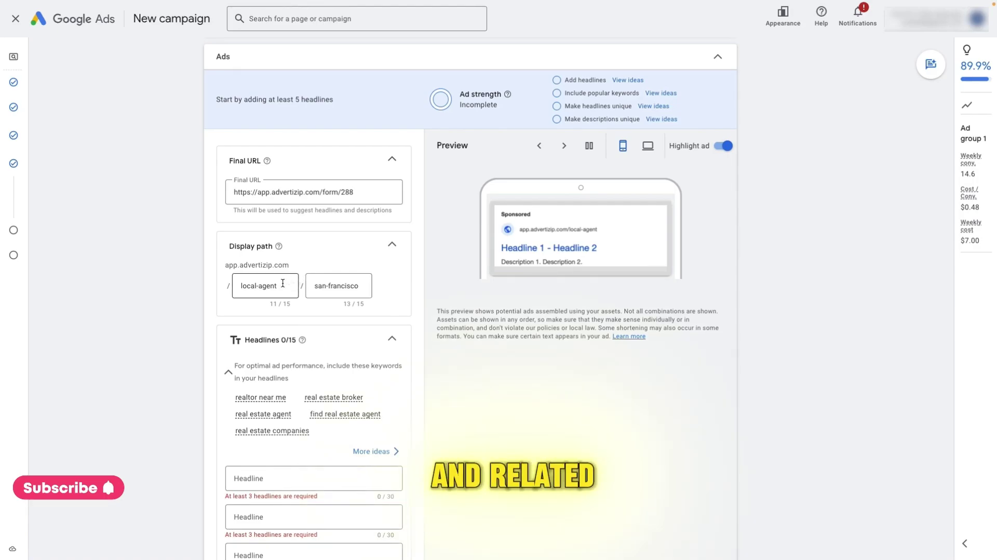
type("s")
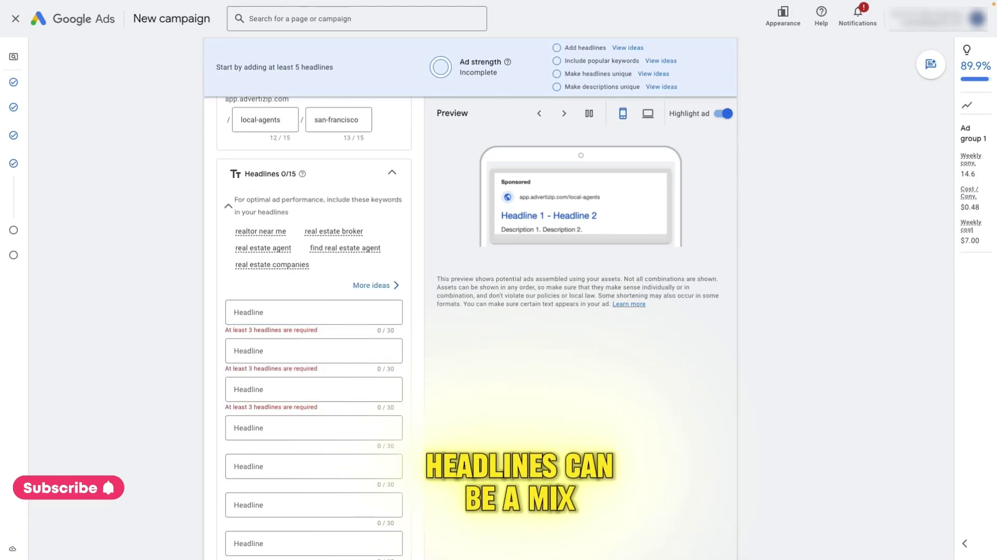
- Enter the headlines "Find The Best Local Agent", "Connect with Local Experts", "Real Estate Experts Near Me" and "San Francisco Best Agents"
type("Find The Best Local Agent")
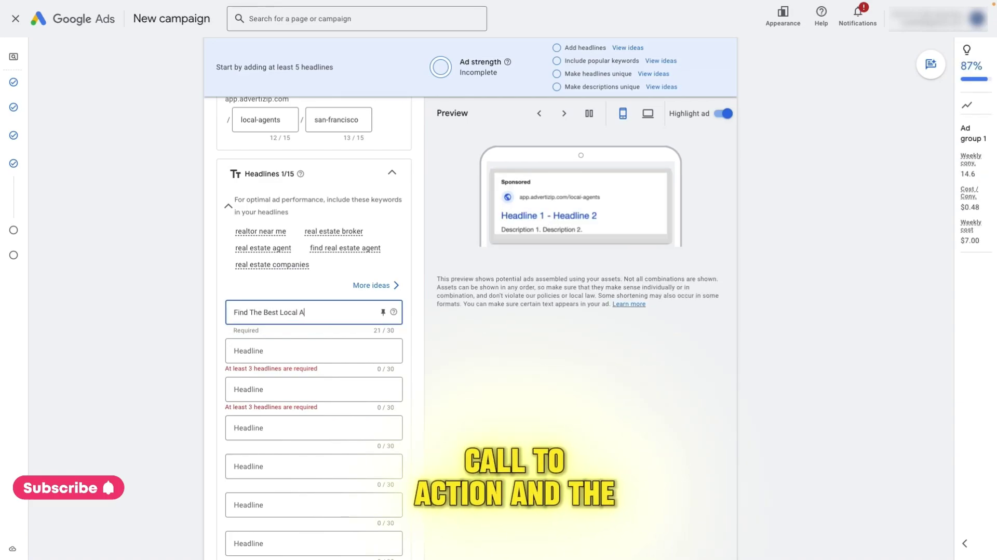
left_click(314, 350)
type("Connect with Local Experts")
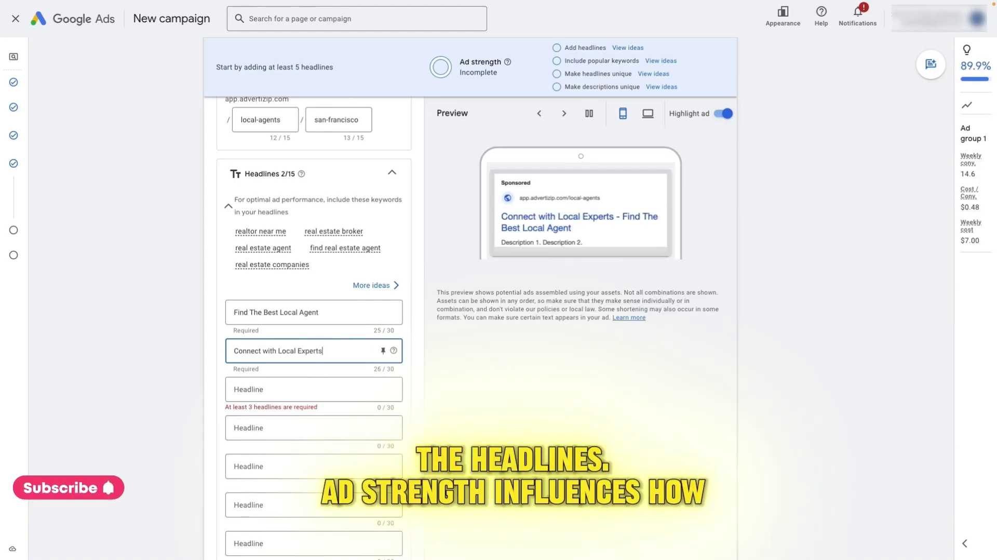
left_click(314, 389)
type("Real E")
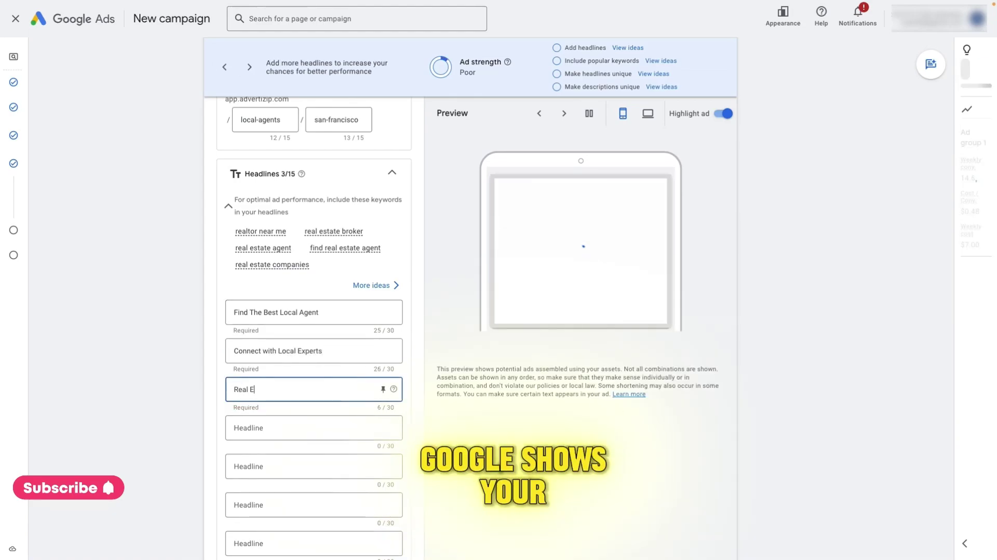
type("state Experts N")
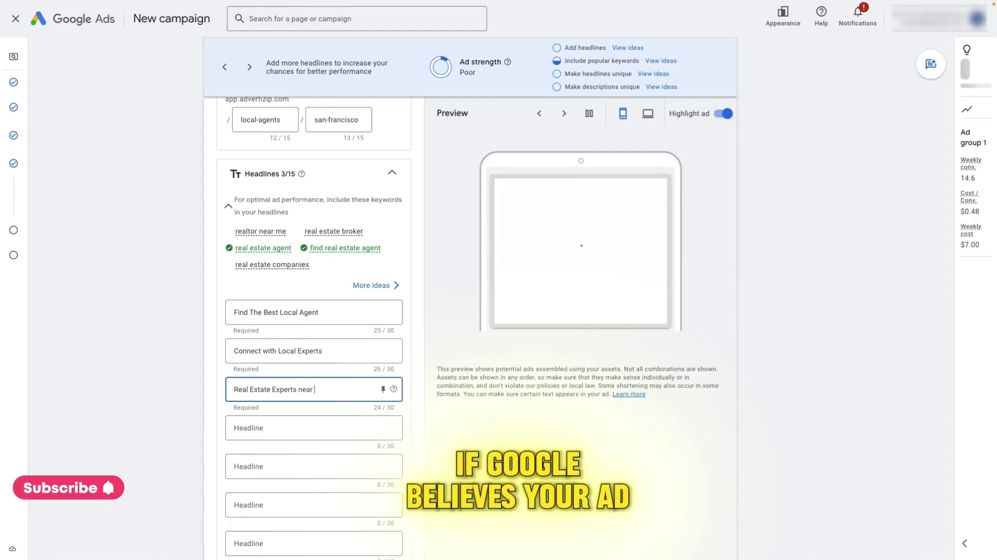
type("ear Me")
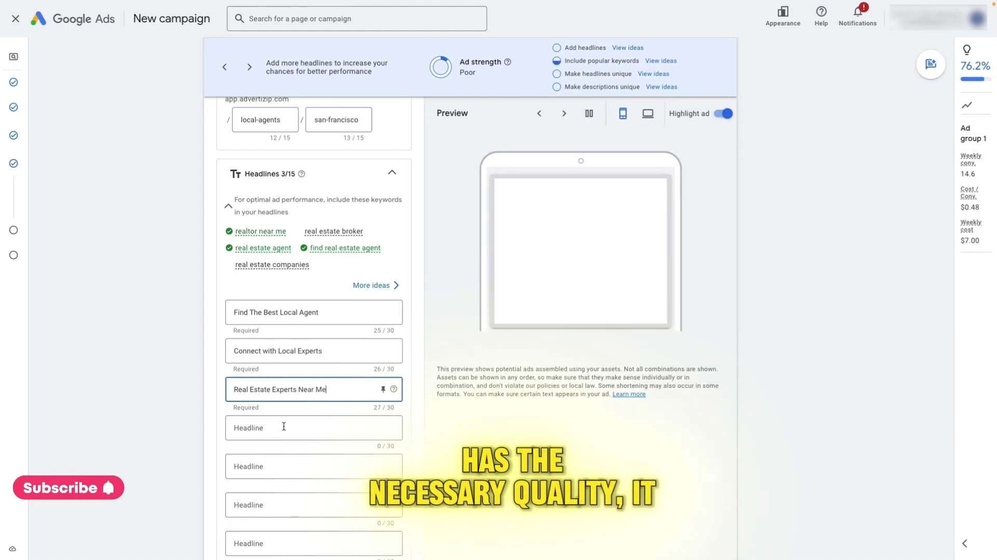
left_click(292, 427)
type("San Francisco Best Agents")
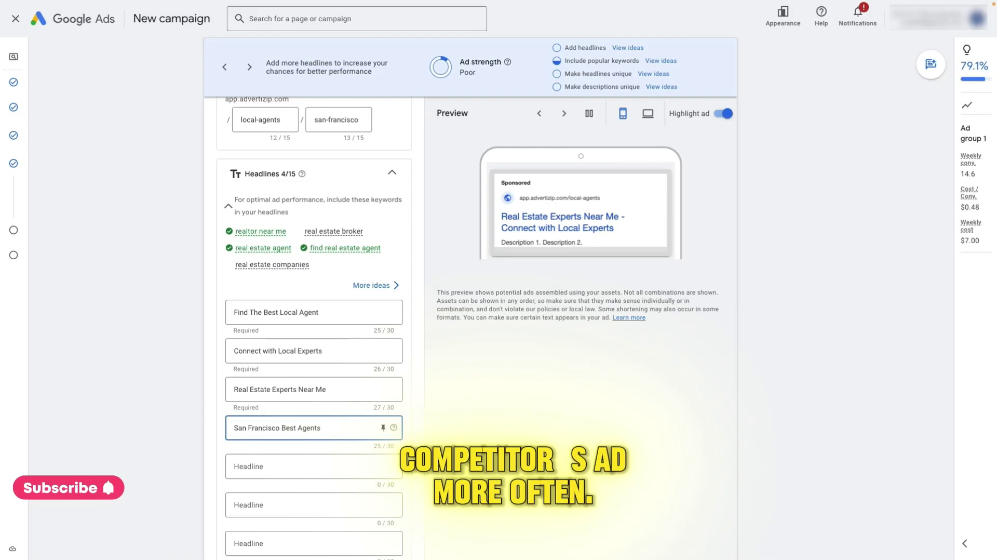
- Enter "Find the best real estate agent in your neighborhood" as the ad's first description
left_click(681, 525)
scroll(299, 370, "down", 5)
type("Find the vest")
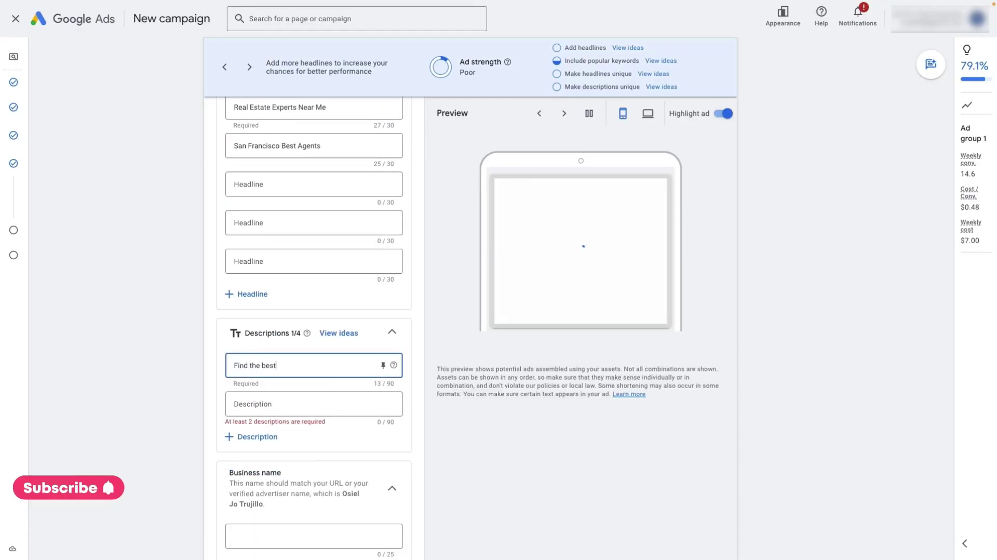
key("BackSpace")
key("BackSpace")
key("BackSpace")
type("best rea")
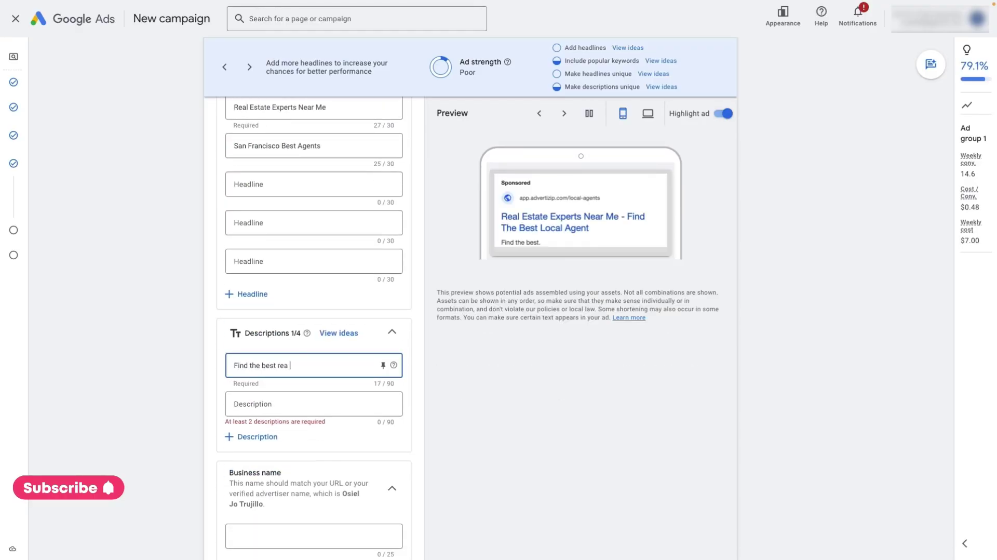
type("l estate agent in your neighborhood")
- Enter "Having Trouble Finding a Trustworthy Agent Nearby?" as the ad's second description
left_click(318, 403)
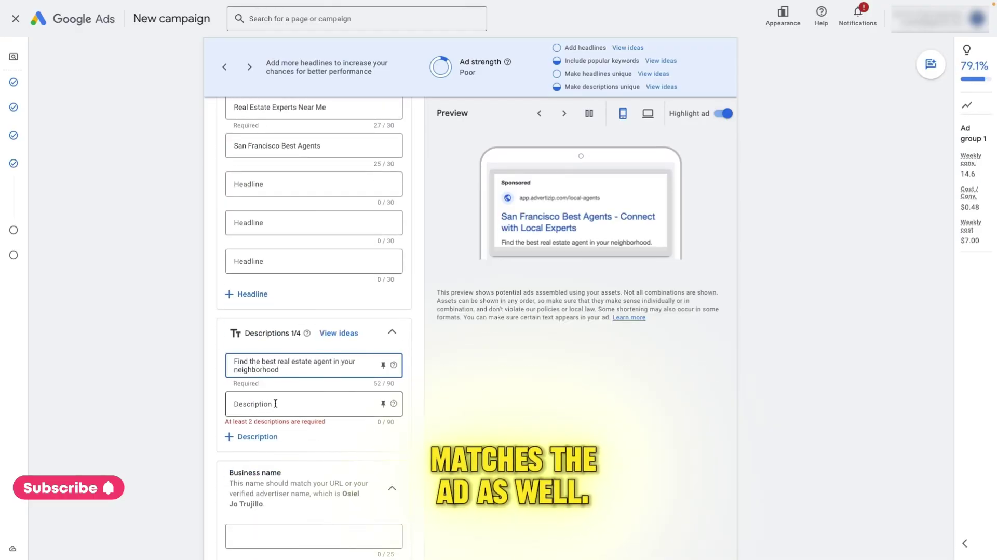
type("Having Trouble Finding")
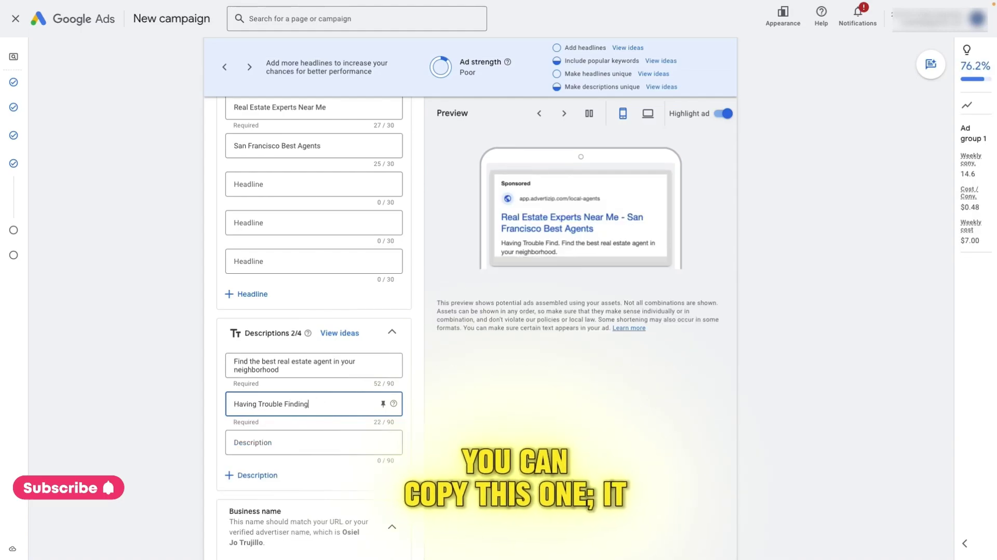
type(" a Trustworthy")
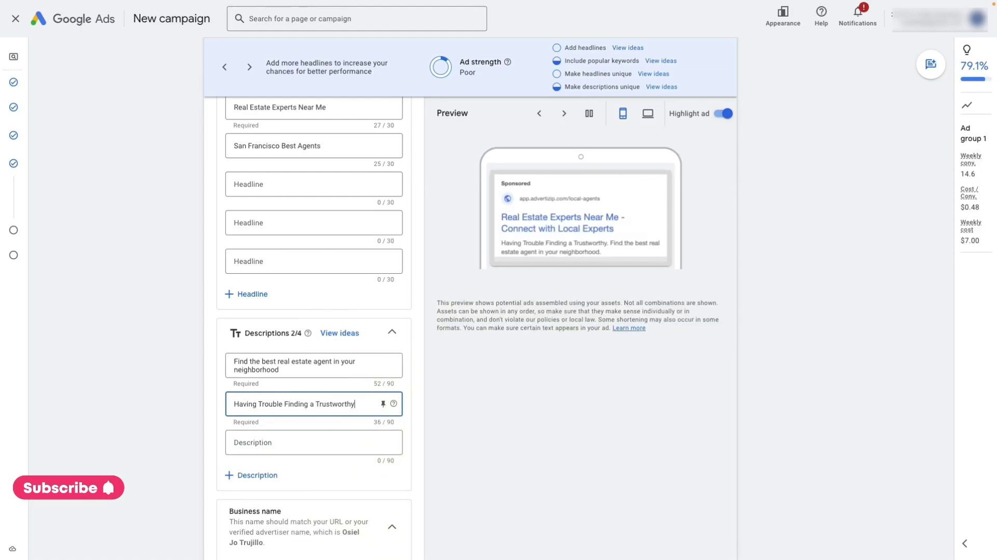
type(" Agent Nearby?")
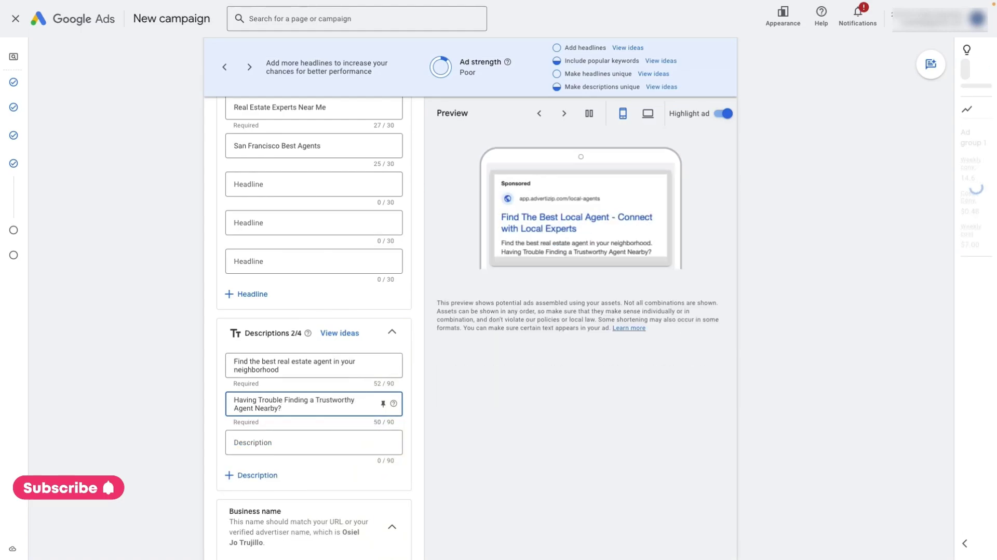
- Enter "Meet our handpicked Local Experts" as the ad's third description
left_click(314, 442)
type("Meet ")
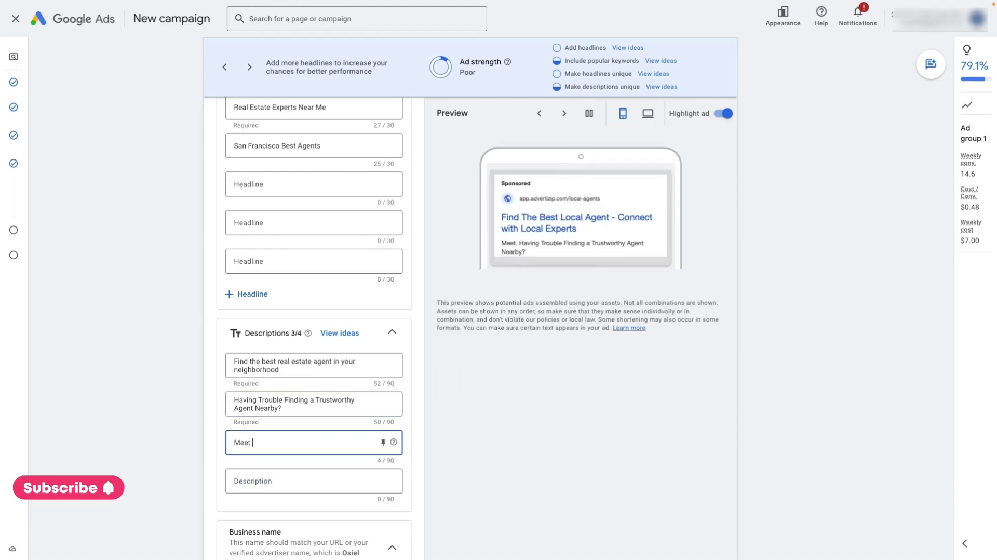
type("our handpicked Local Experts")
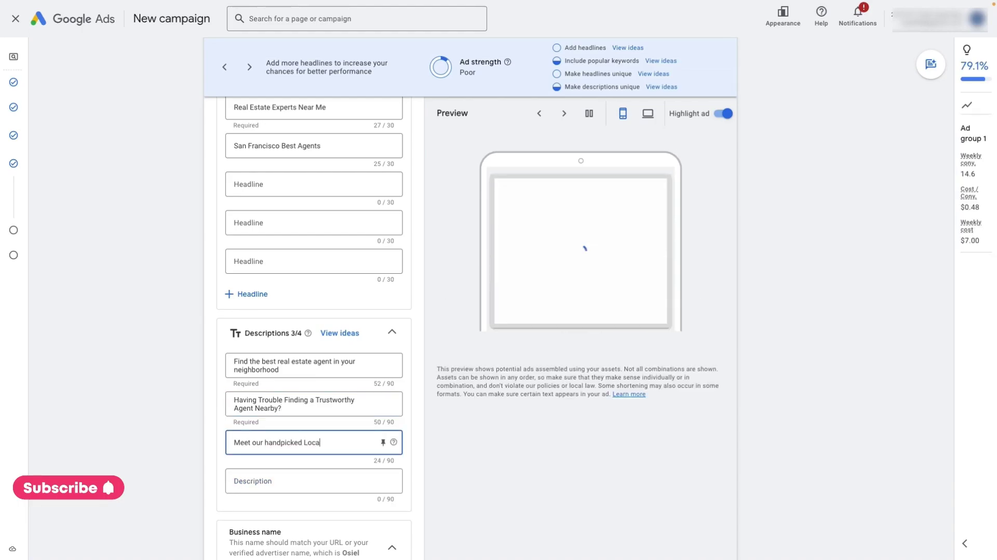
double_click(255, 443)
type("Our")
key("ctrl+z")
key("ctrl+z")
key("Tab")
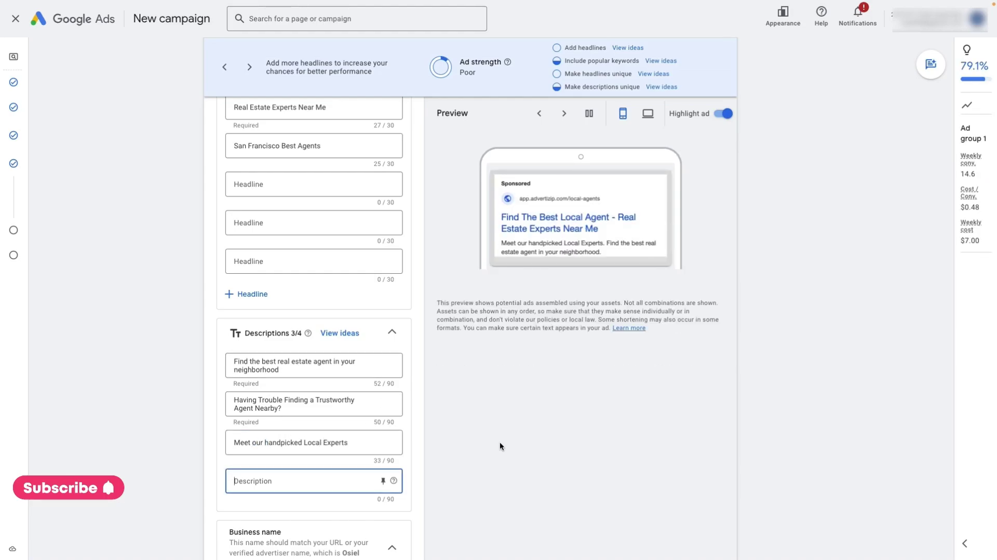
- Show more headline keyword ideas and add the headlines "San Francisco Listing Agents" and "Property Buyer Agents near me"
scroll(391, 296, "up", 5)
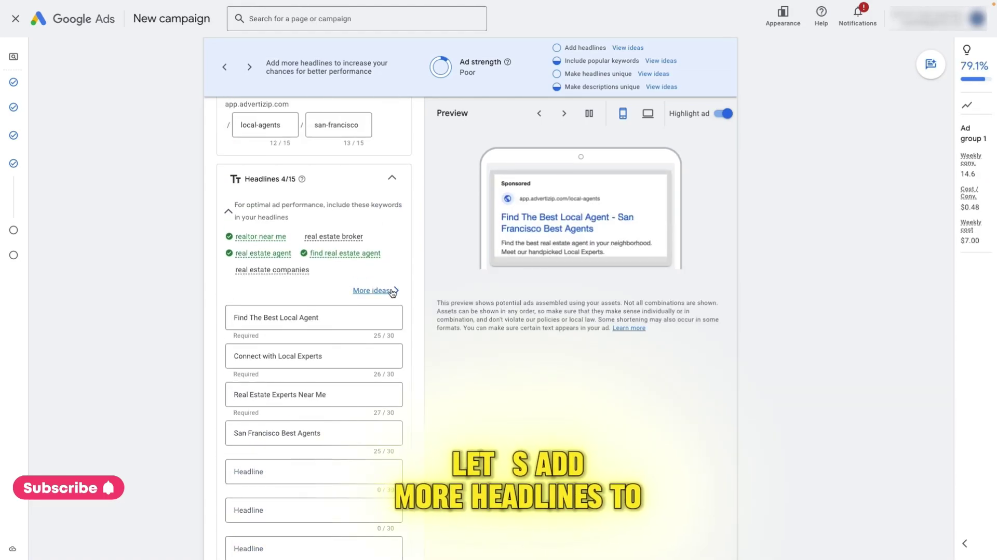
left_click(393, 290)
left_click(343, 448)
type("San")
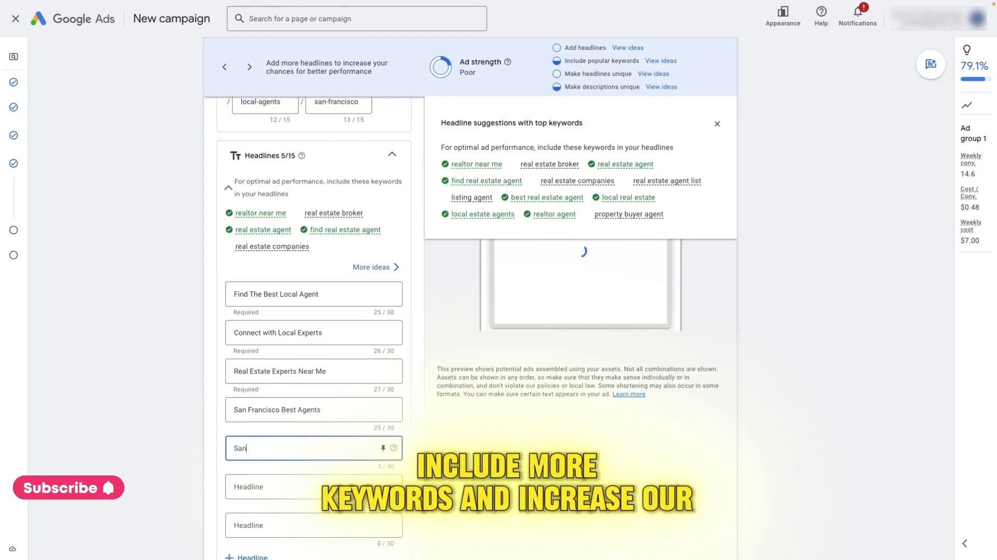
type(" Francisco Listing Agents")
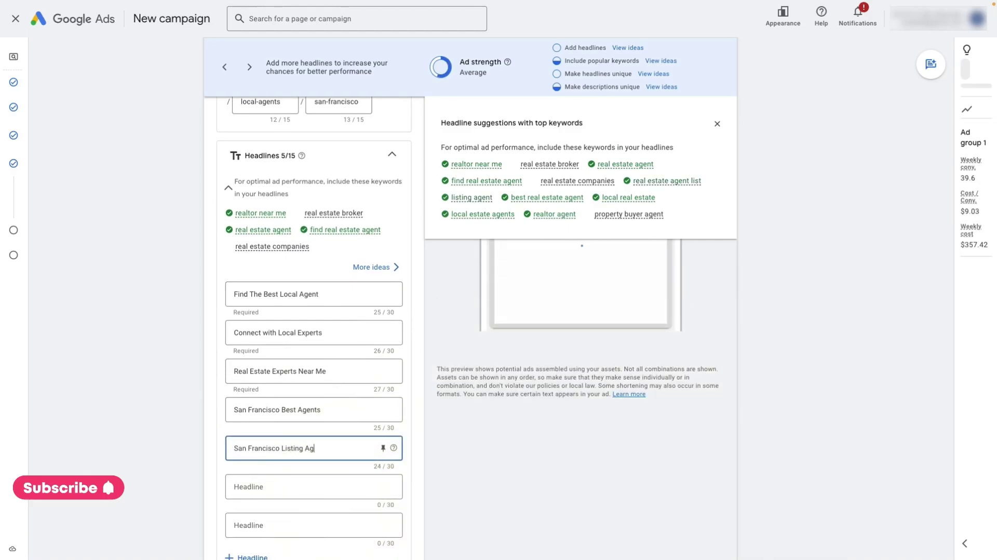
left_click(253, 482)
type("Property")
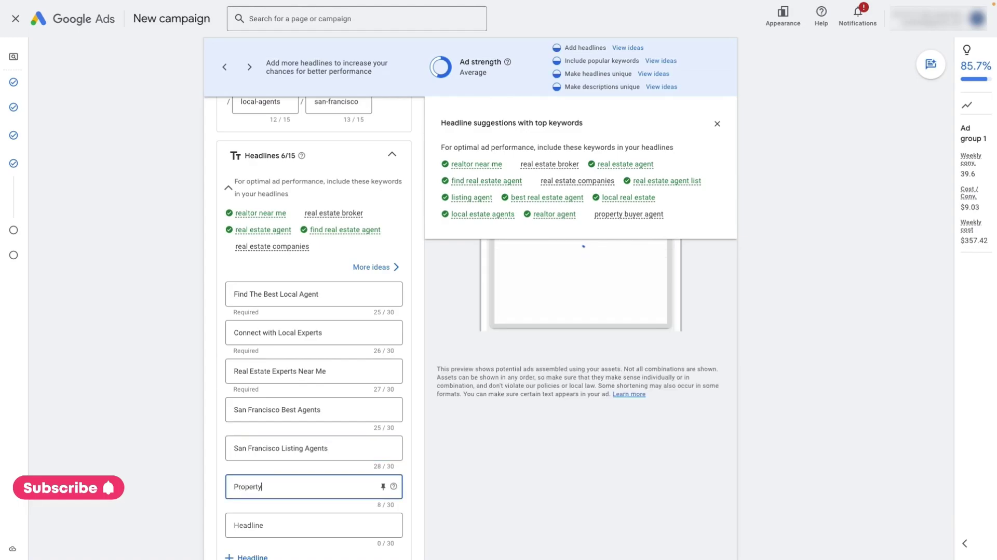
type(" Buyer Agents near me")
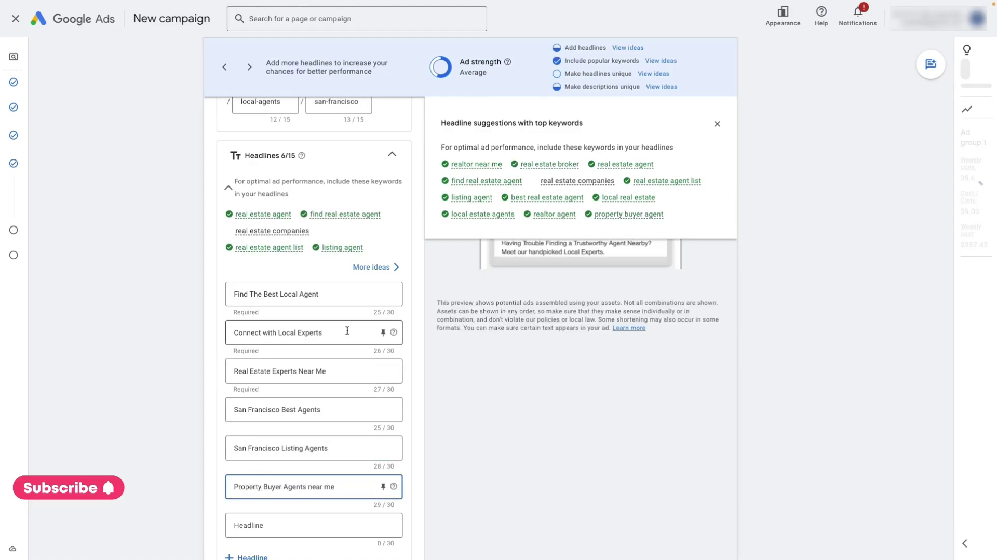
- Finish the ad and continue to the campaign's budget settings
scroll(347, 331, "down", 8)
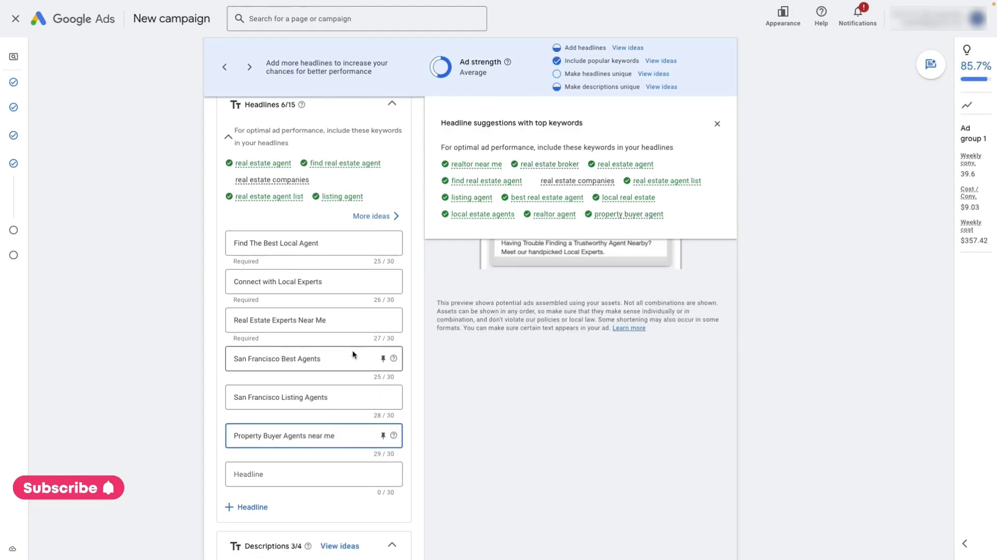
scroll(353, 356, "down", 3)
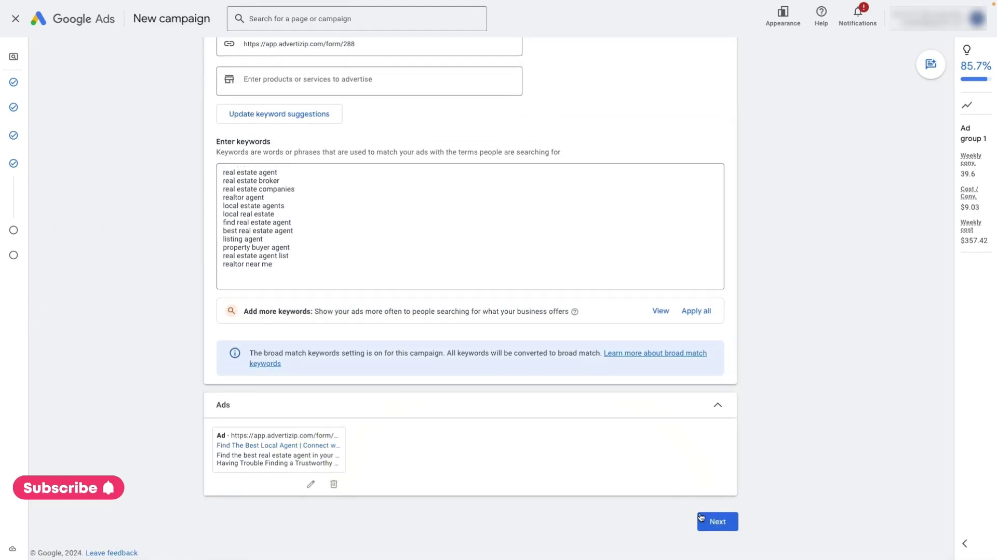
left_click(708, 521)
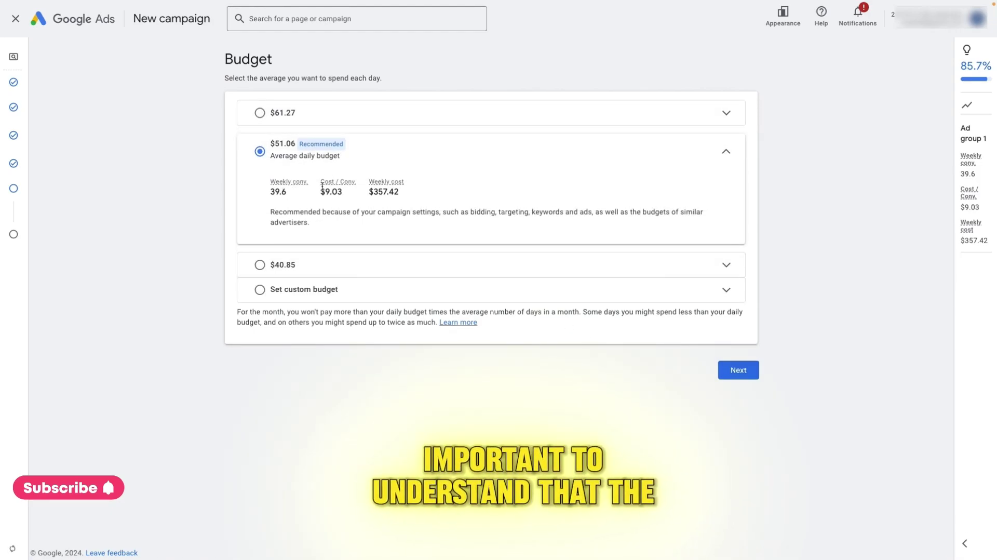
- Set a custom average daily budget of $25 for the campaign and continue to the next stage
left_click(323, 289)
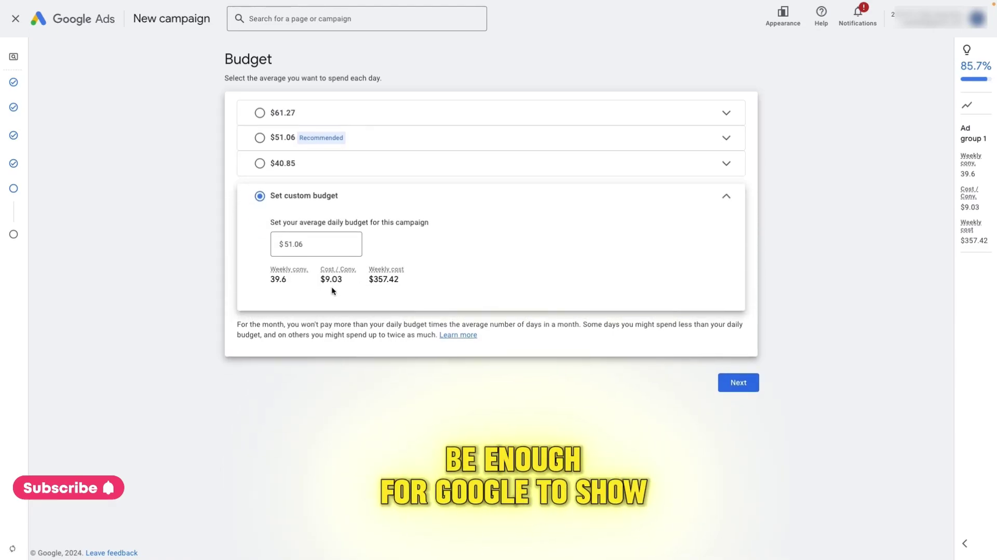
double_click(313, 244)
type("25")
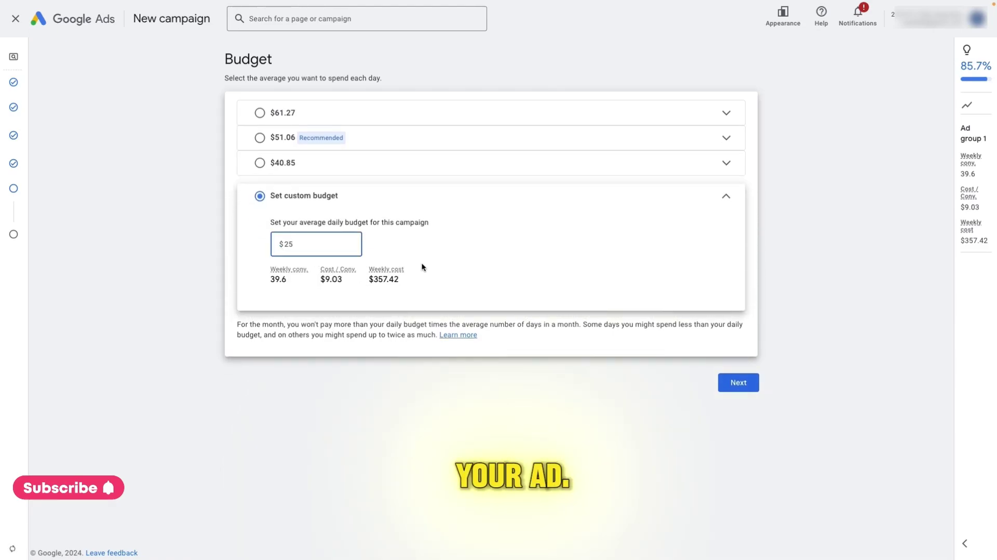
left_click(543, 251)
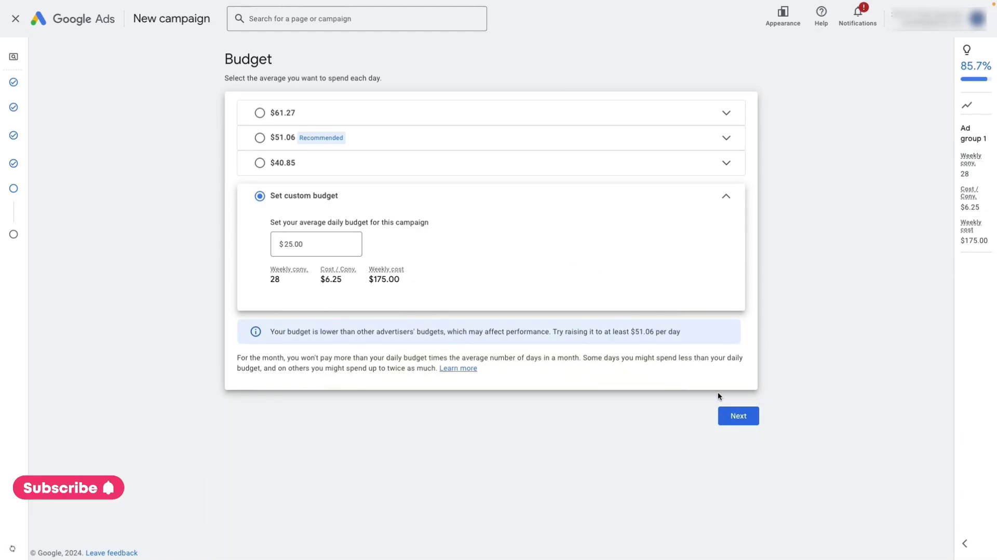
left_click(738, 416)
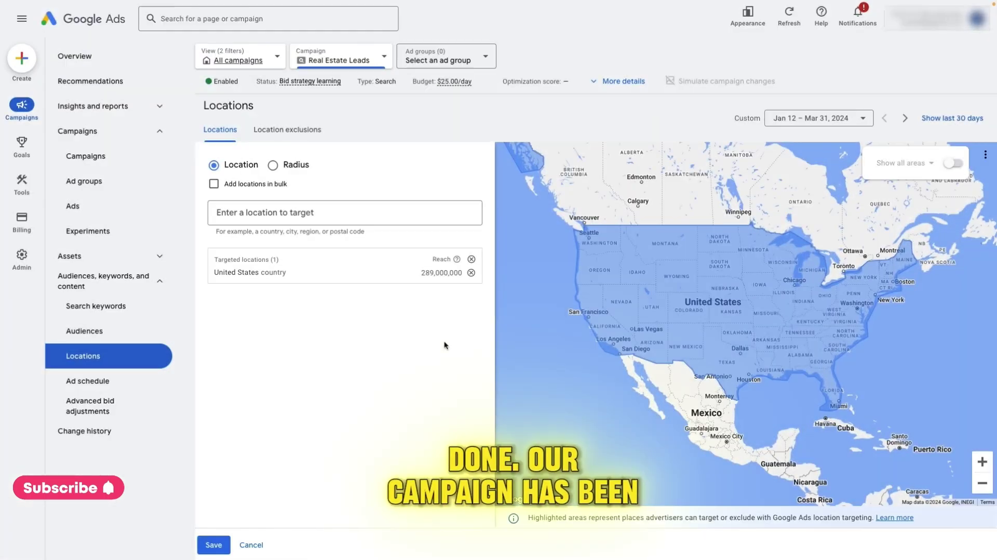
- Remove the United States from the Real Estate Leads campaign's targeted locations
left_click(472, 273)
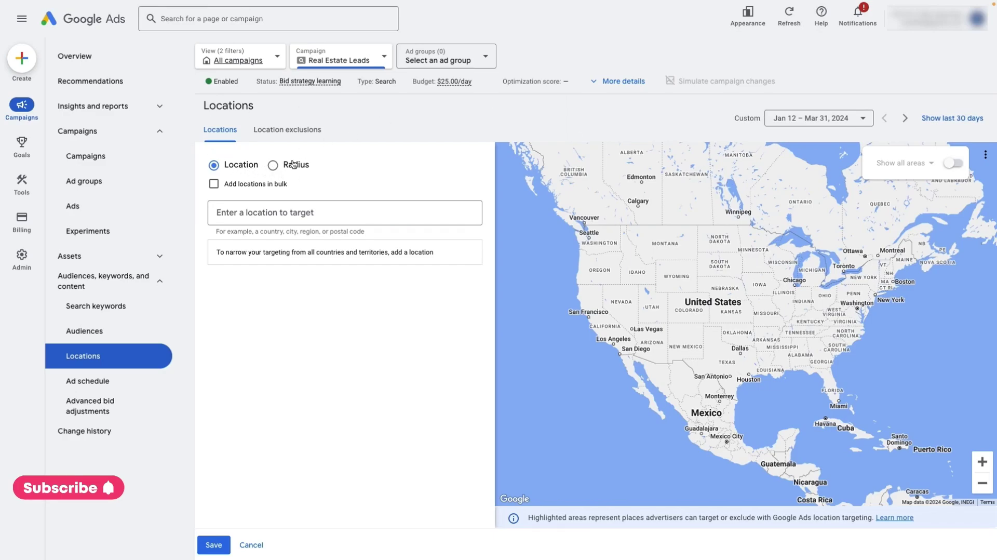
- Try targeting the city of San Francisco, California, and remove it again from the targeted locations
left_click(217, 212)
type("los angele")
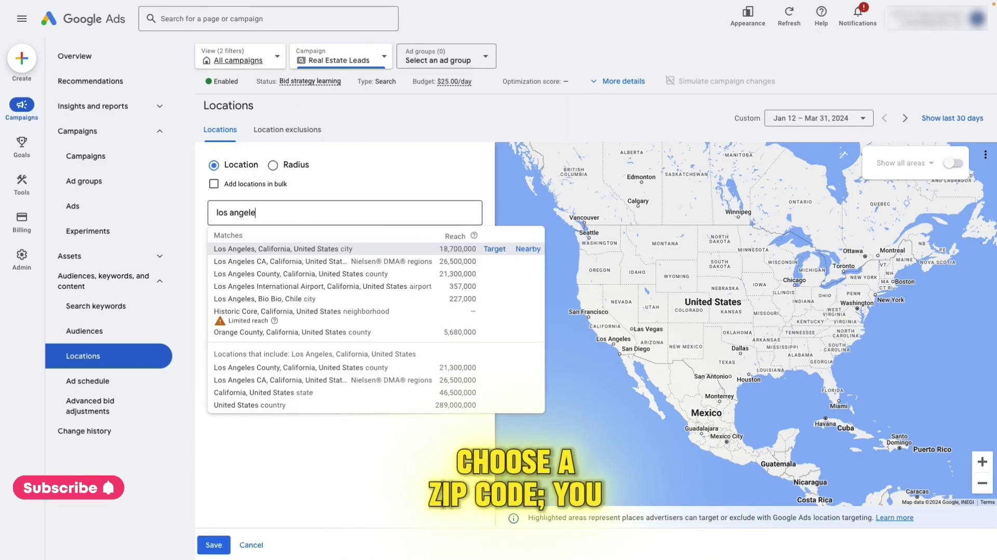
key("BackSpace")
key("BackSpace")
key("BackSpace")
key("BackSpace")
key("BackSpace")
key("BackSpace")
key("BackSpace")
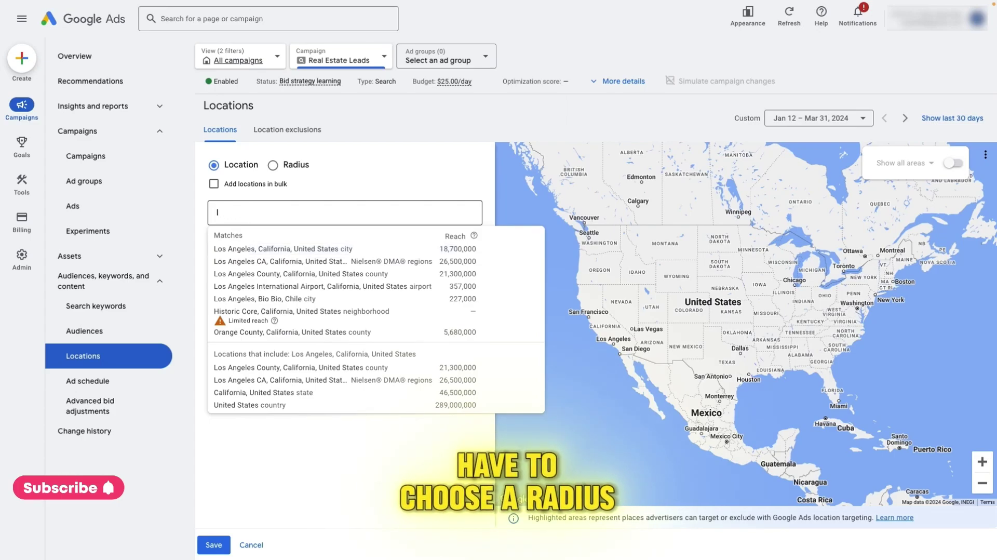
type("san francis")
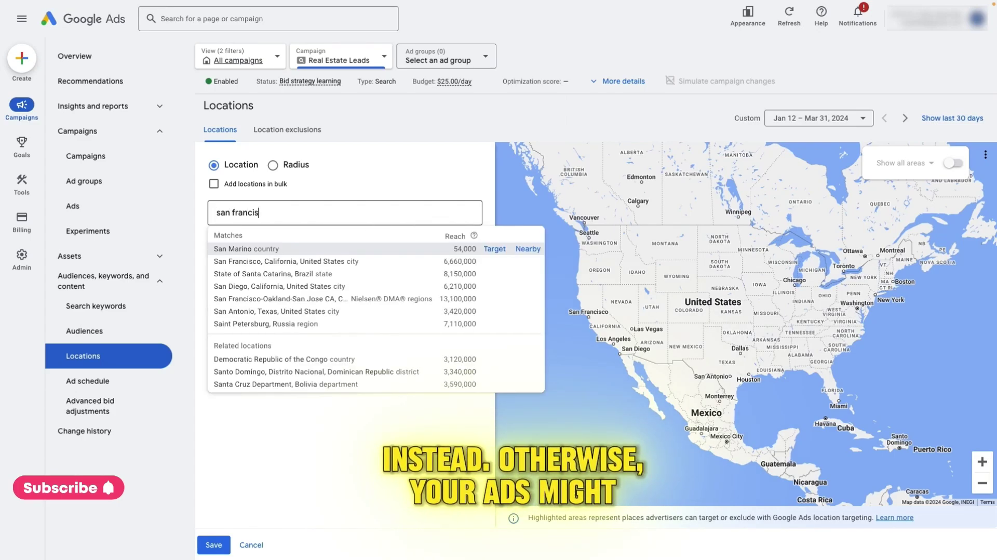
left_click(291, 248)
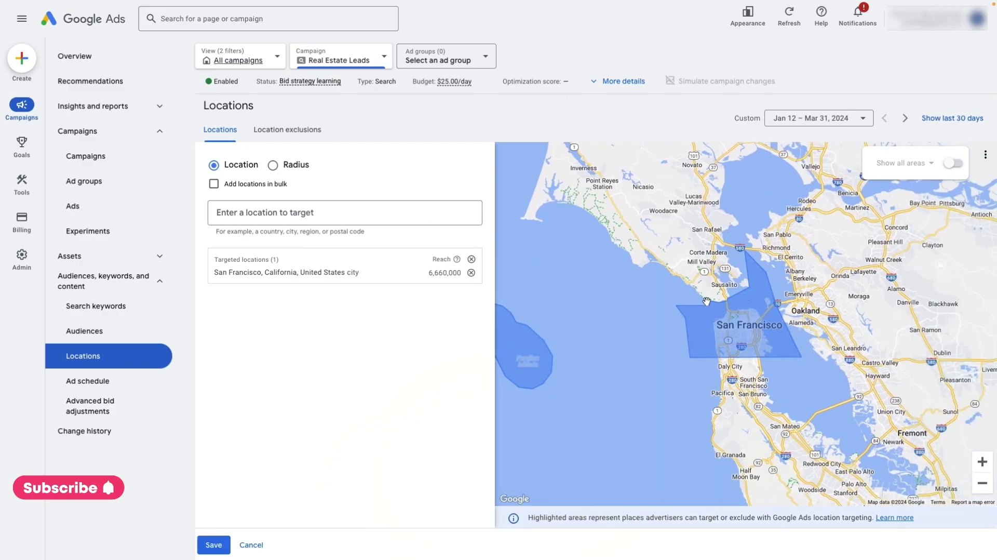
left_click(471, 274)
- Switch to radius targeting with pin mode and preview a 20-mile area around San Francisco
left_click(273, 165)
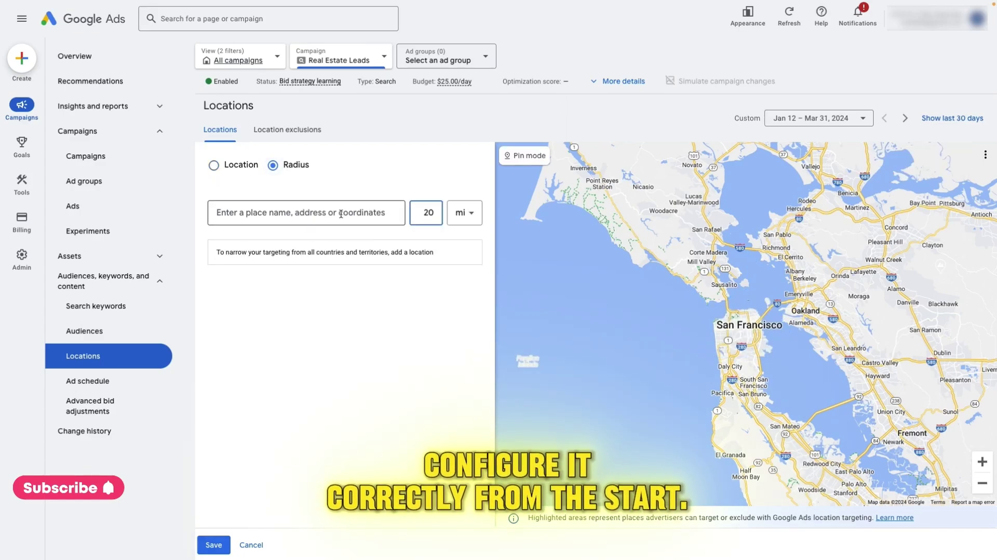
left_click(525, 155)
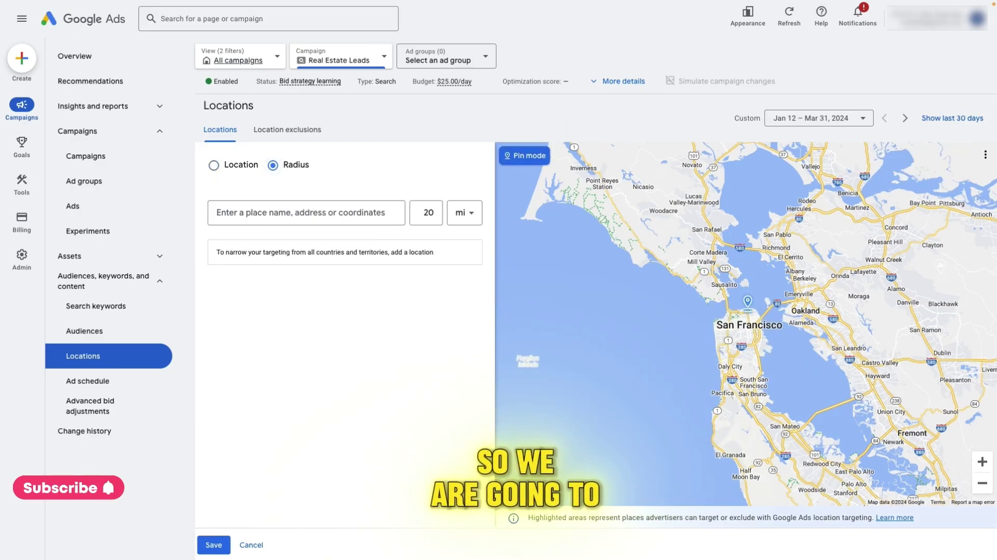
left_click(742, 325)
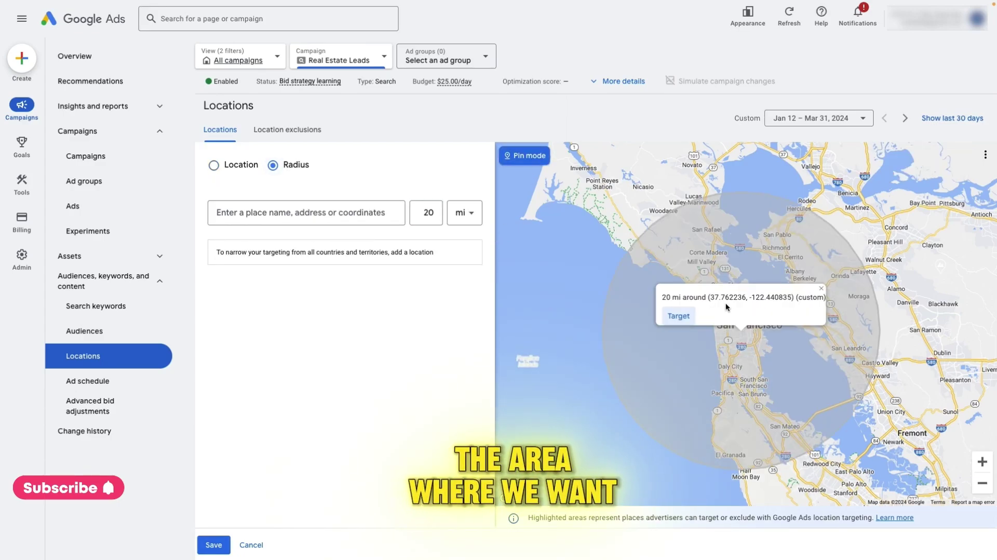
- Try a 15-mile radius around San Francisco on the map and dismiss the preview
left_click(821, 289)
double_click(439, 215)
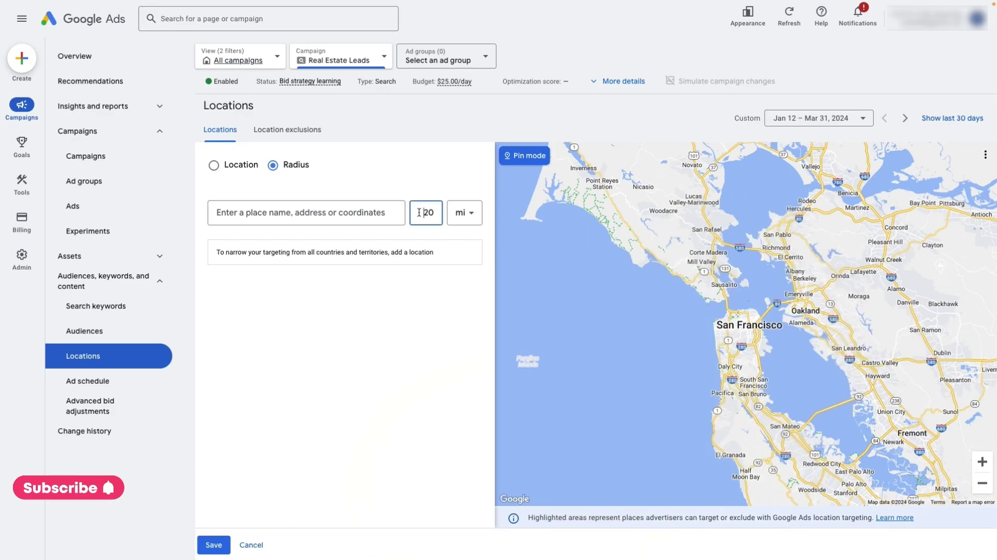
type("15")
left_click(739, 340)
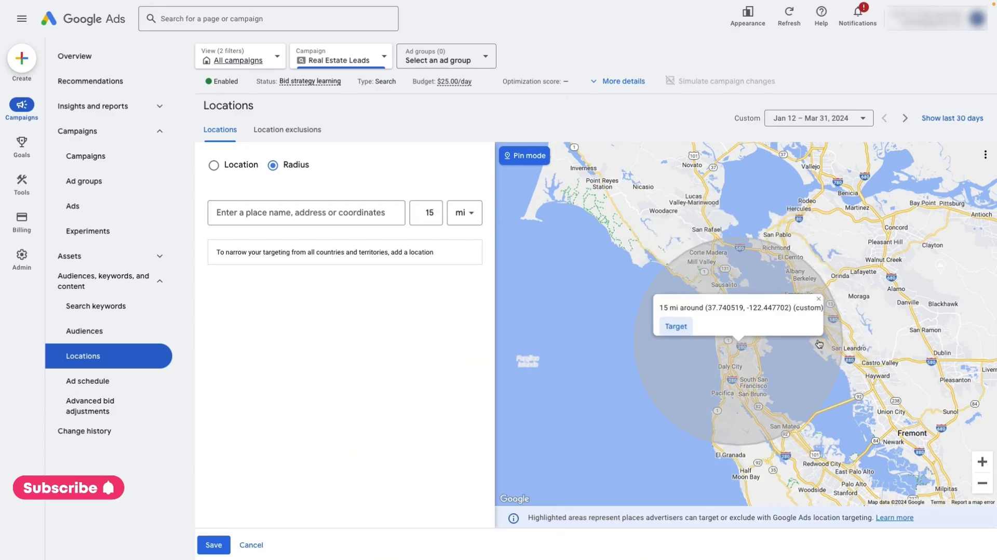
left_click(818, 301)
- Set the radius to 10 miles, target that area around San Francisco and save the location settings
double_click(430, 213)
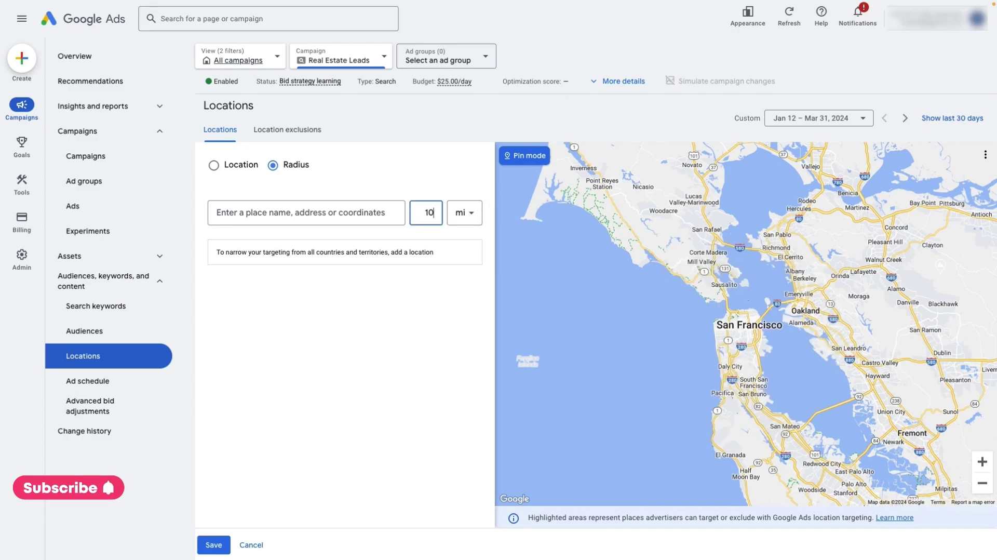
type("10")
left_click(740, 338)
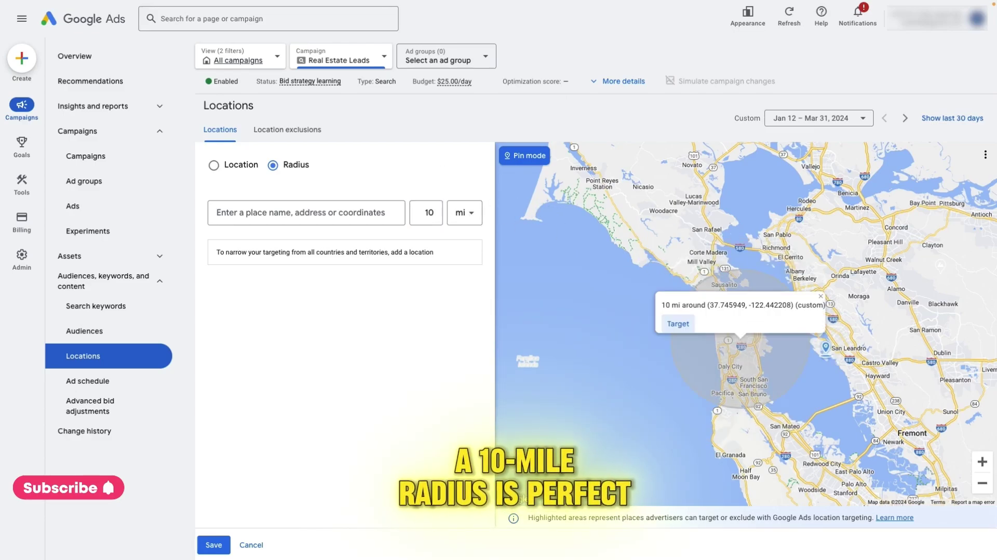
left_click(678, 324)
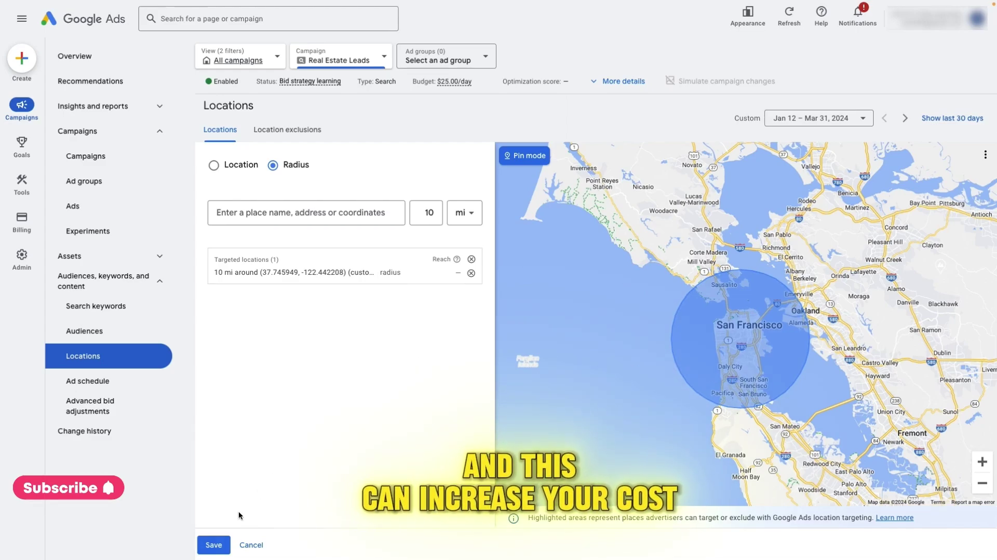
left_click(214, 545)
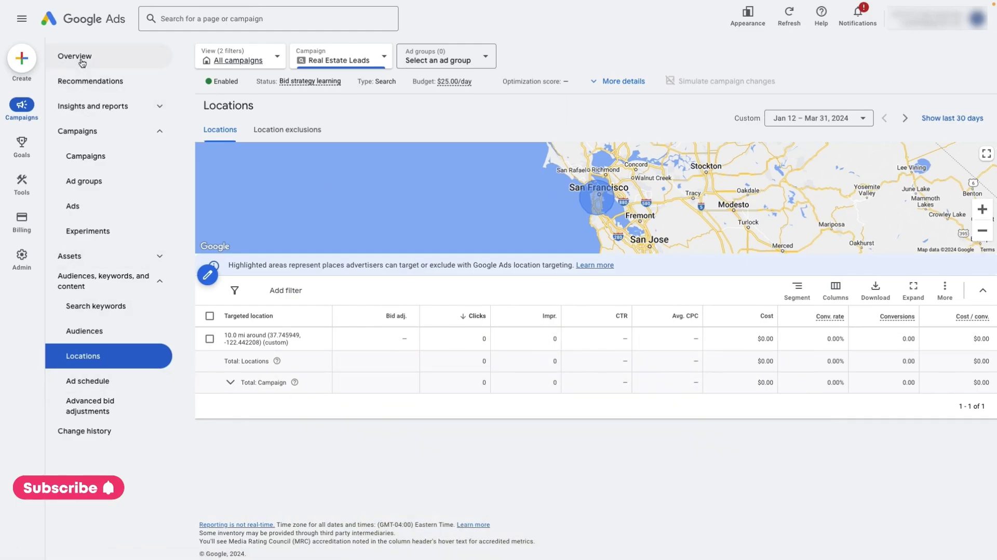
- Open the conversion goals summary and start a new conversion action that tracks actions on the website
left_click(85, 157)
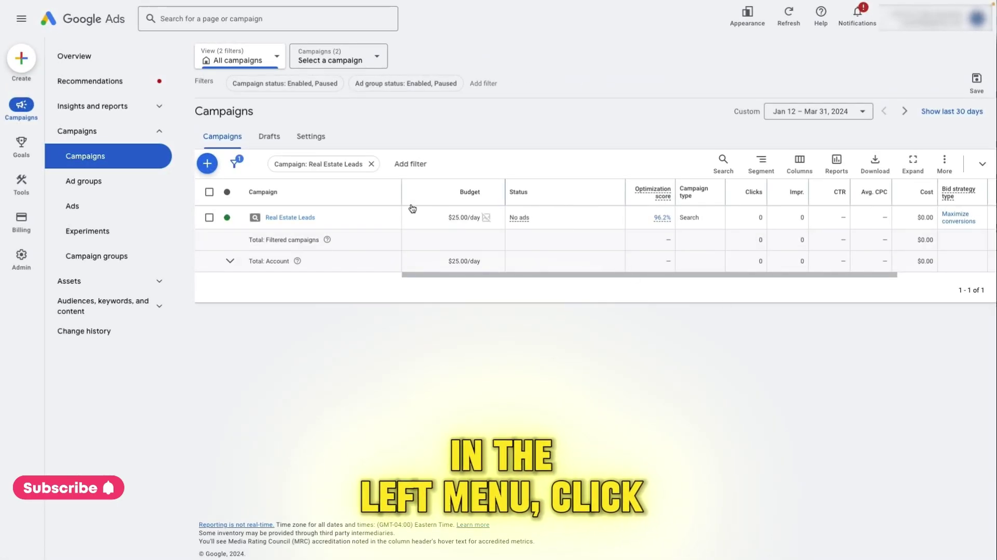
mouse_move(24, 145)
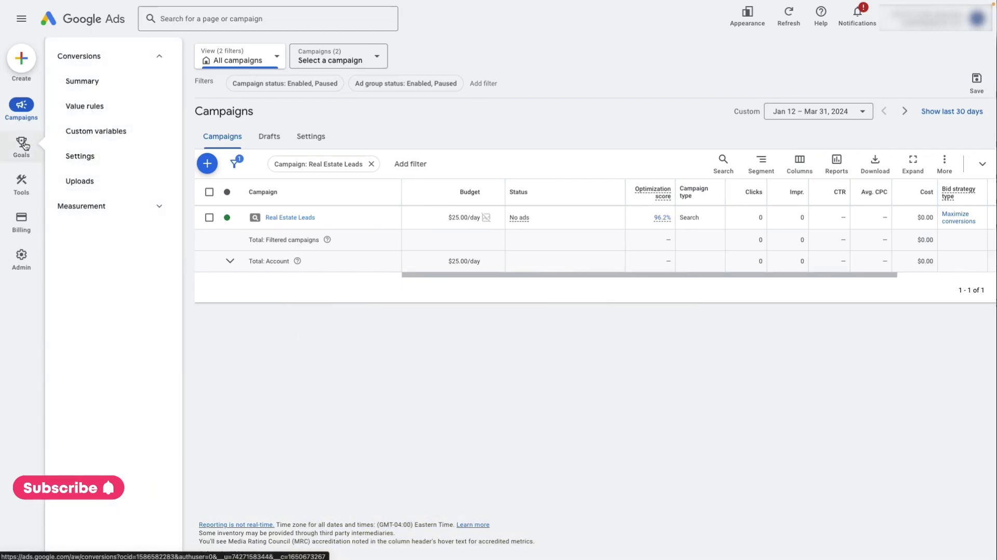
left_click(83, 81)
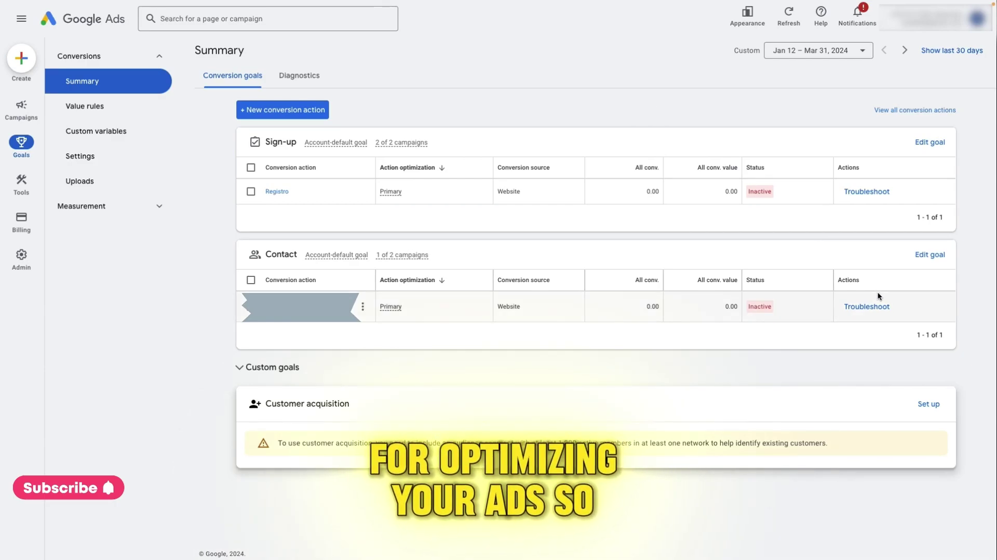
left_click(931, 254)
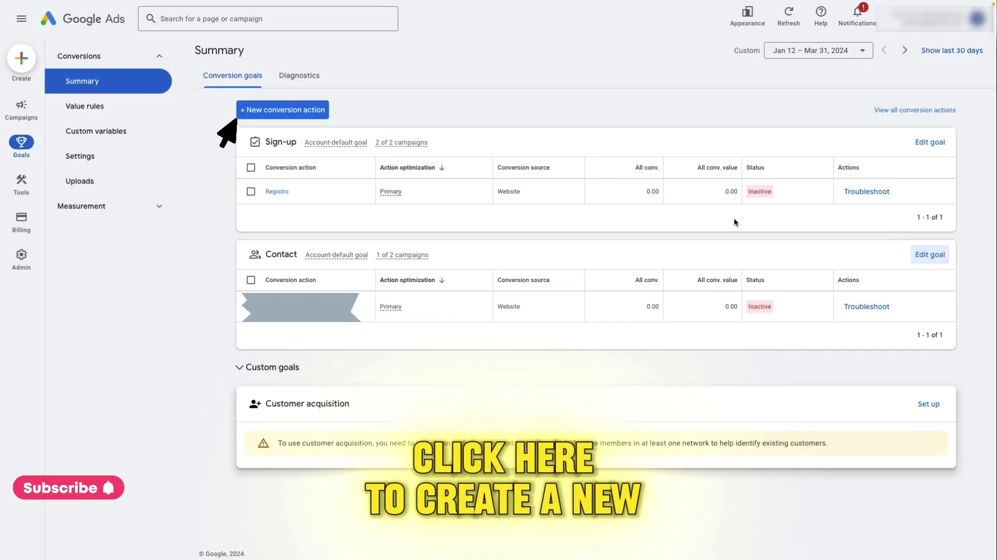
left_click(305, 110)
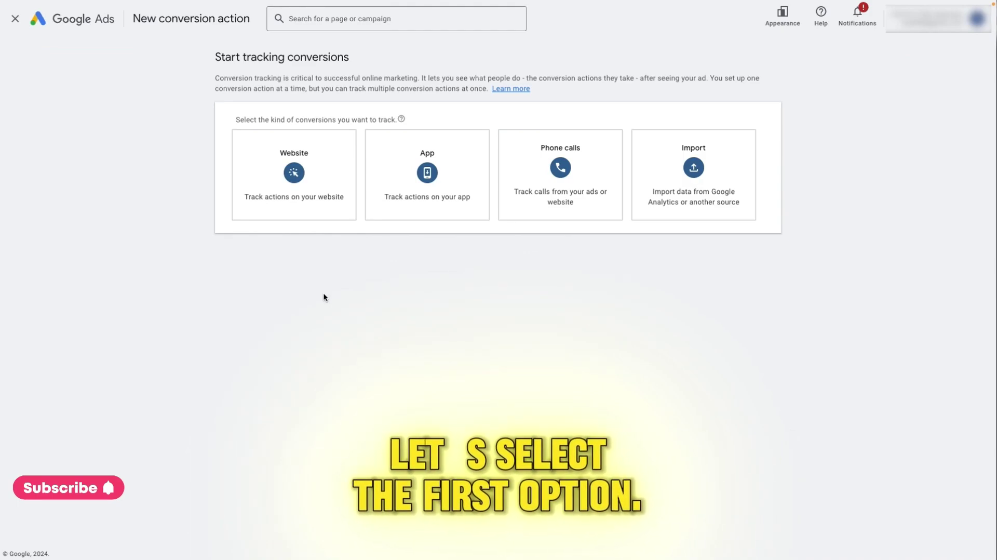
left_click(303, 163)
left_click(356, 175)
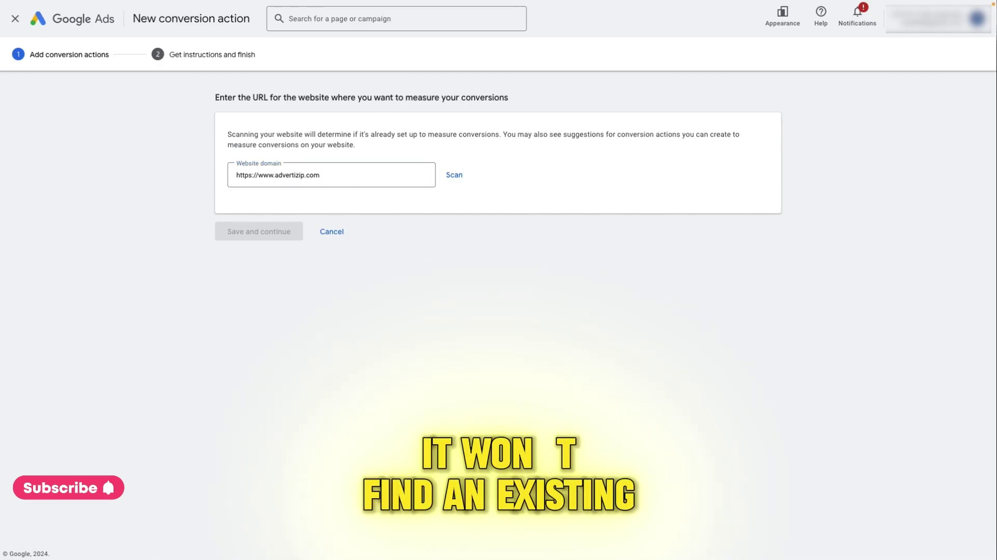
left_click(381, 183)
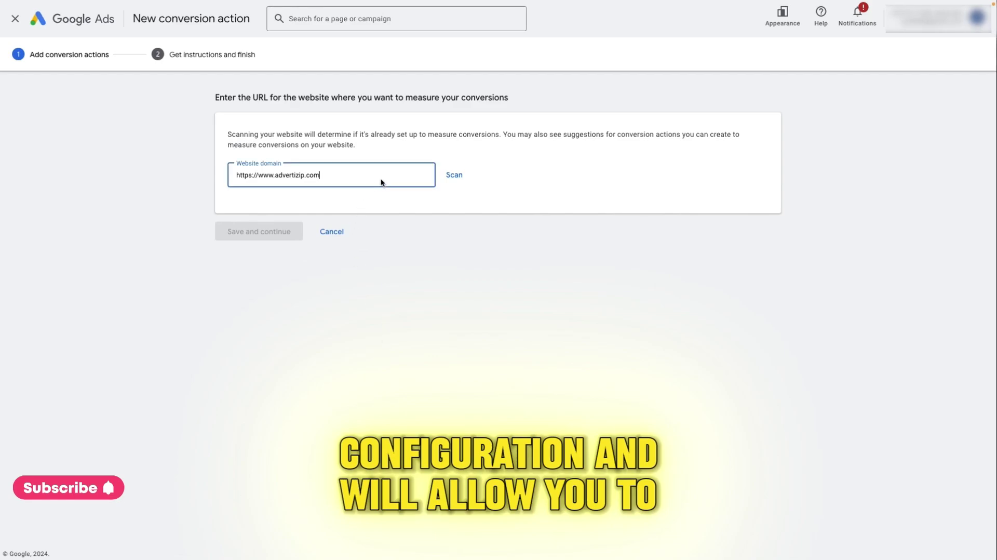
key("ctrl+a")
type("https://app.advertizip.com/form/288")
type("/")
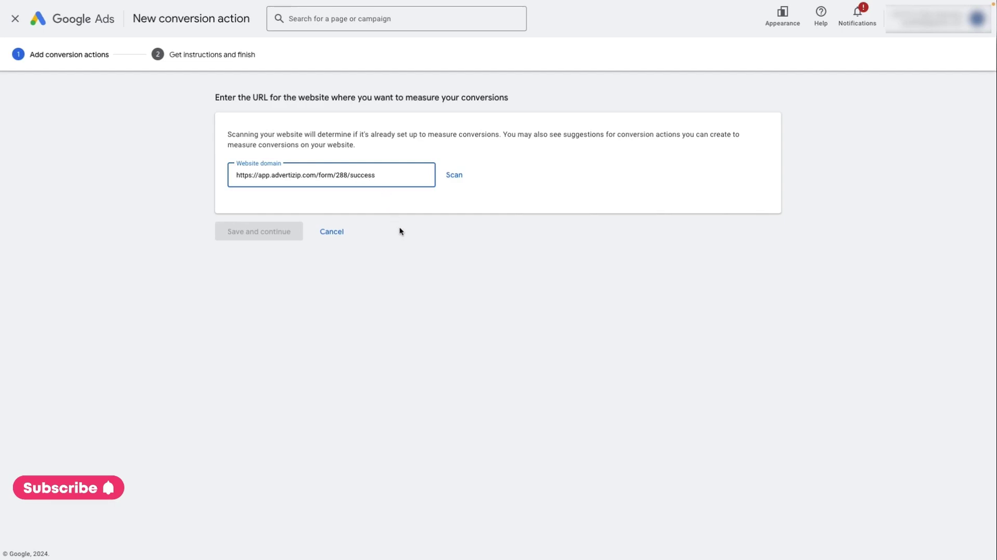
left_click(403, 270)
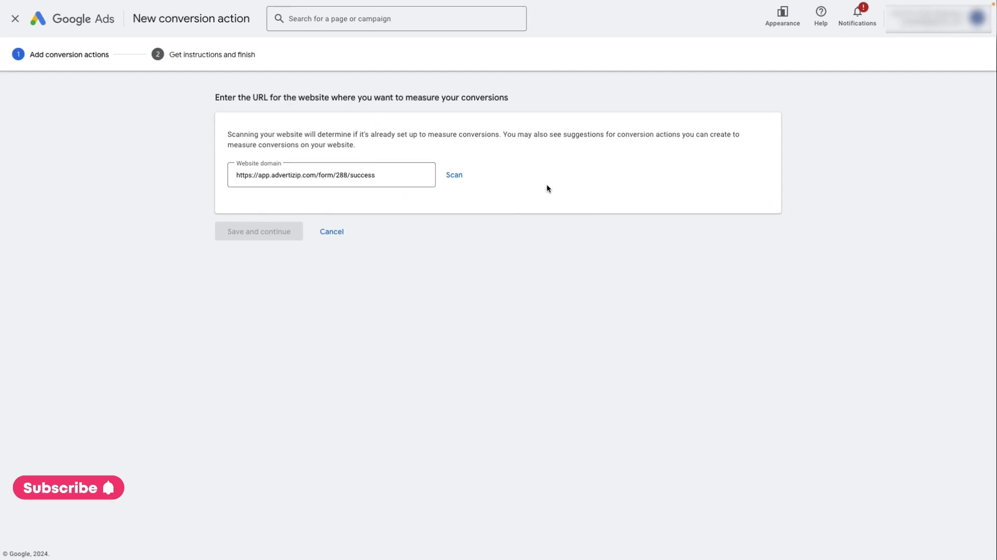
left_click(455, 176)
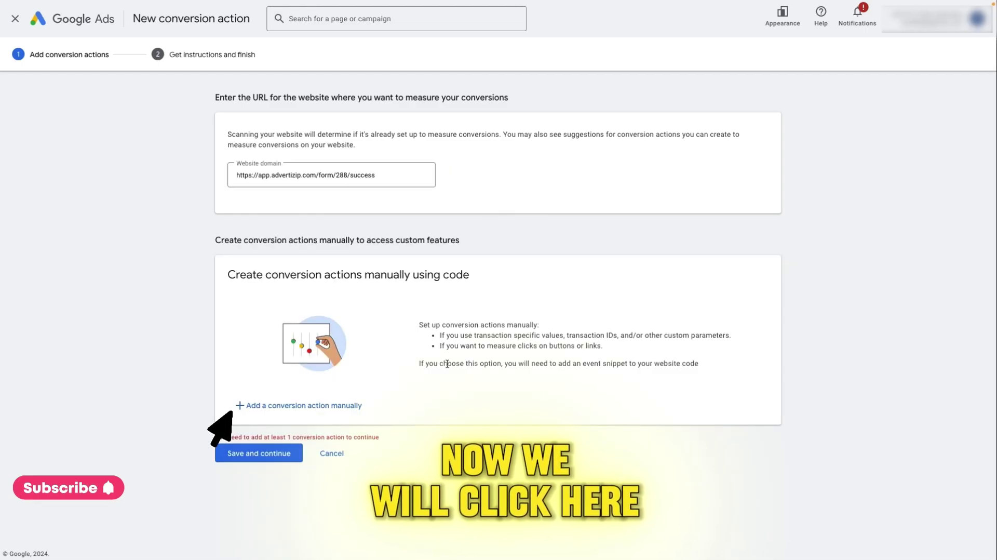
- Add a conversion action manually in the Submit lead form category and name it Lead
left_click(352, 406)
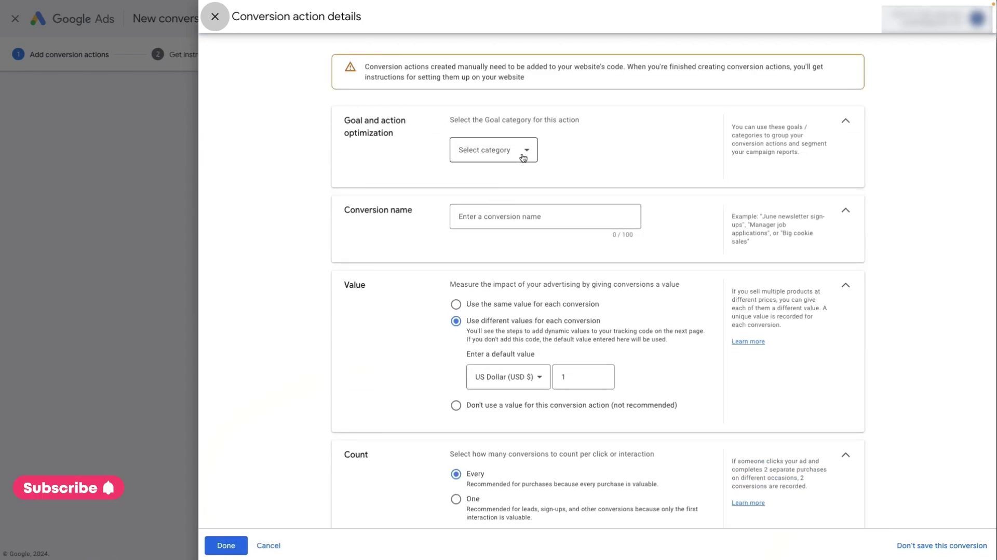
left_click(526, 152)
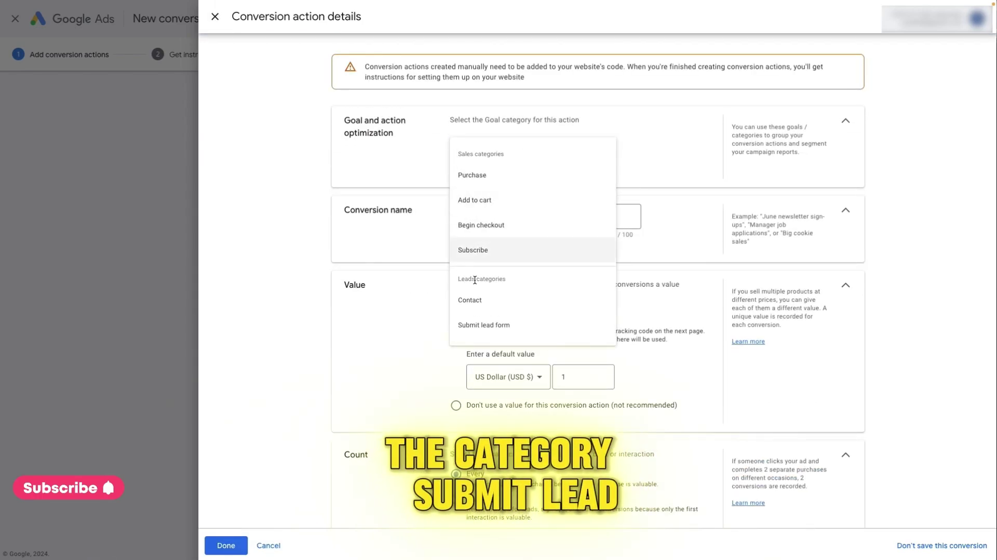
left_click(482, 325)
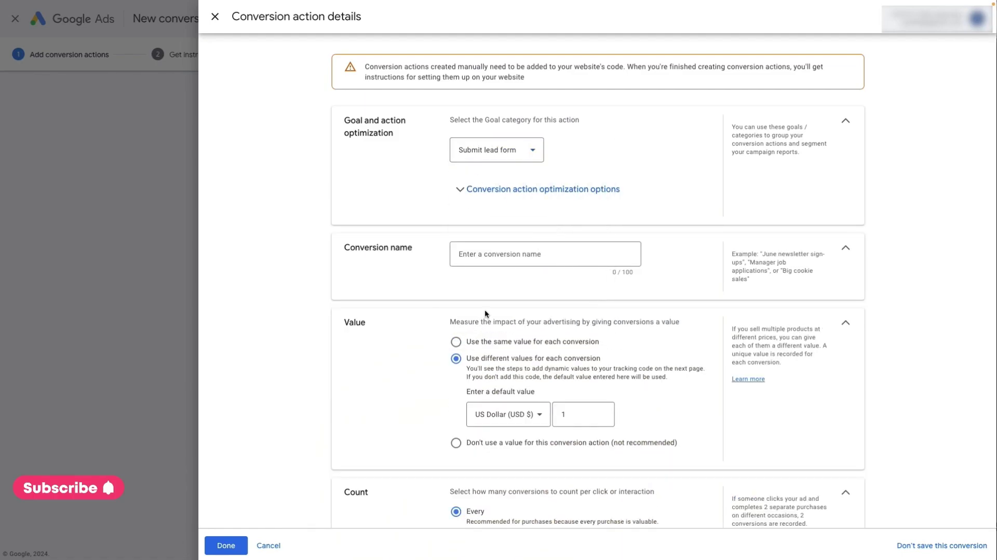
left_click(546, 190)
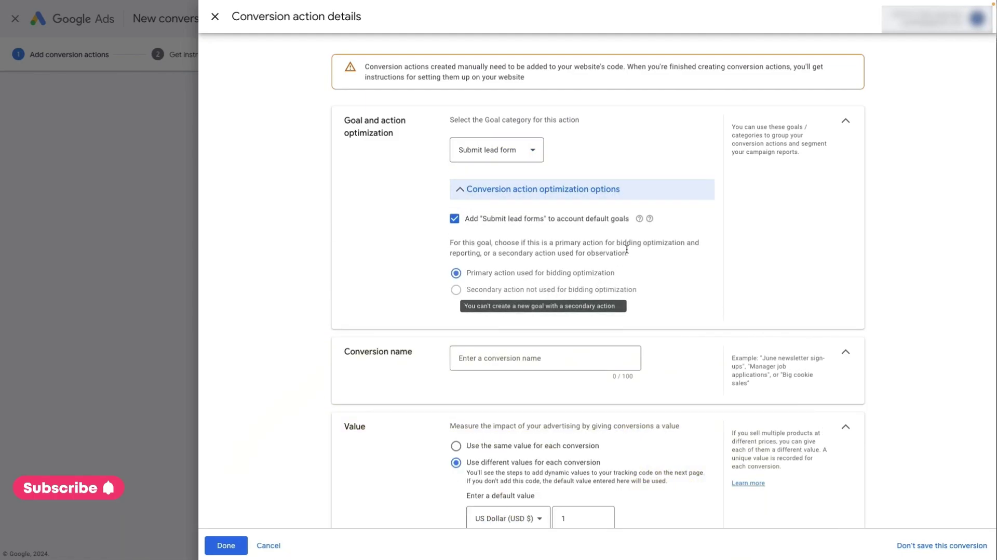
left_click(569, 189)
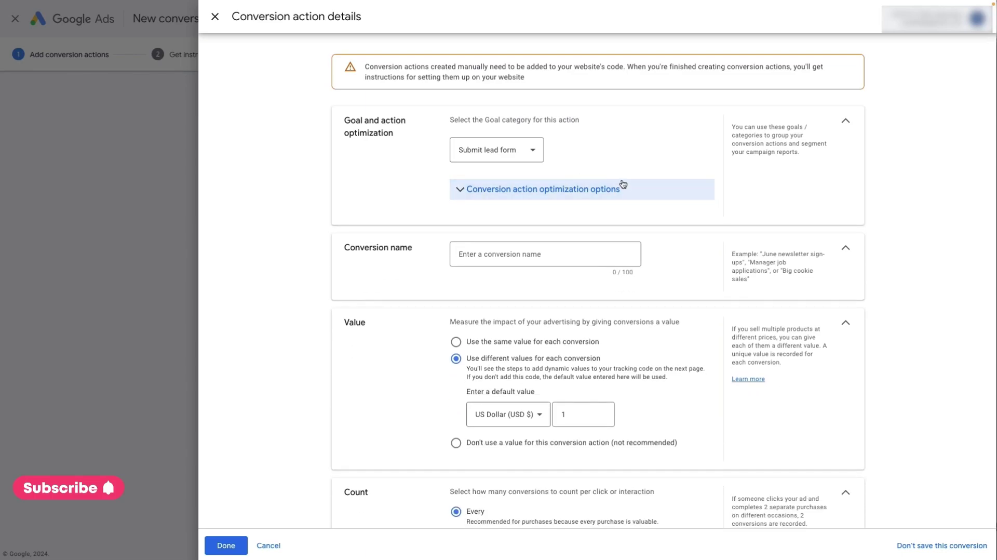
left_click(586, 253)
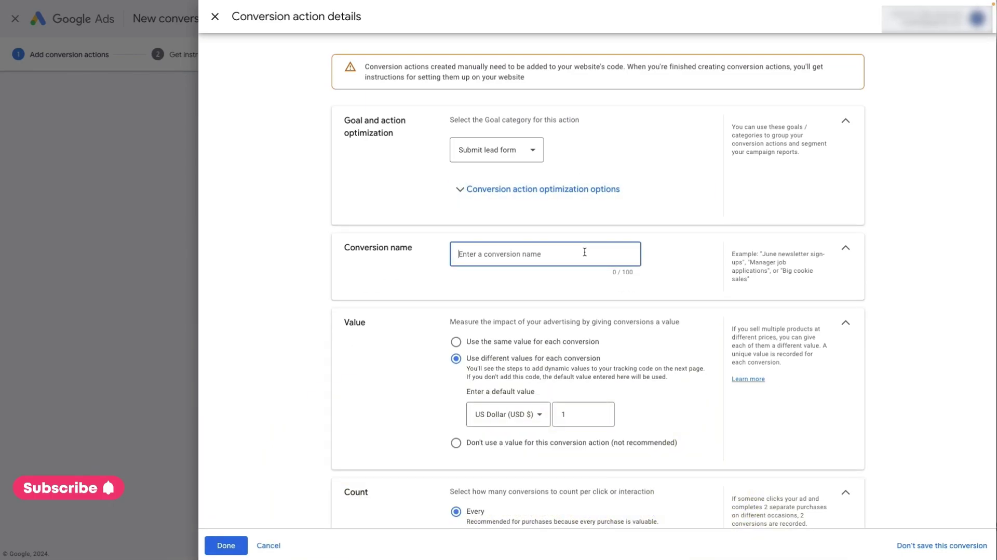
type("L")
left_click(677, 217)
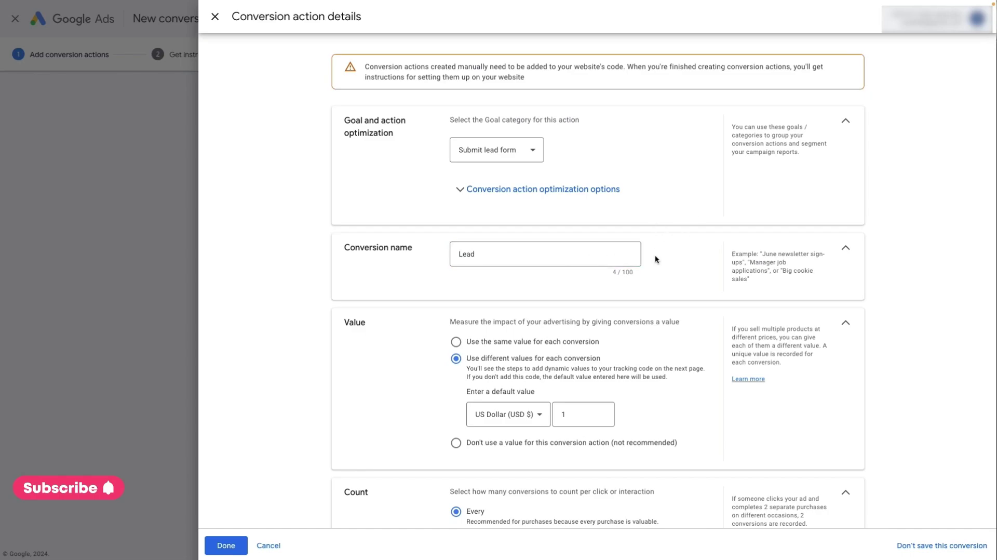
- Use the same value for each conversion, count One per interaction, and save the conversion action to continue to the tag instructions
scroll(602, 257, "down", 1)
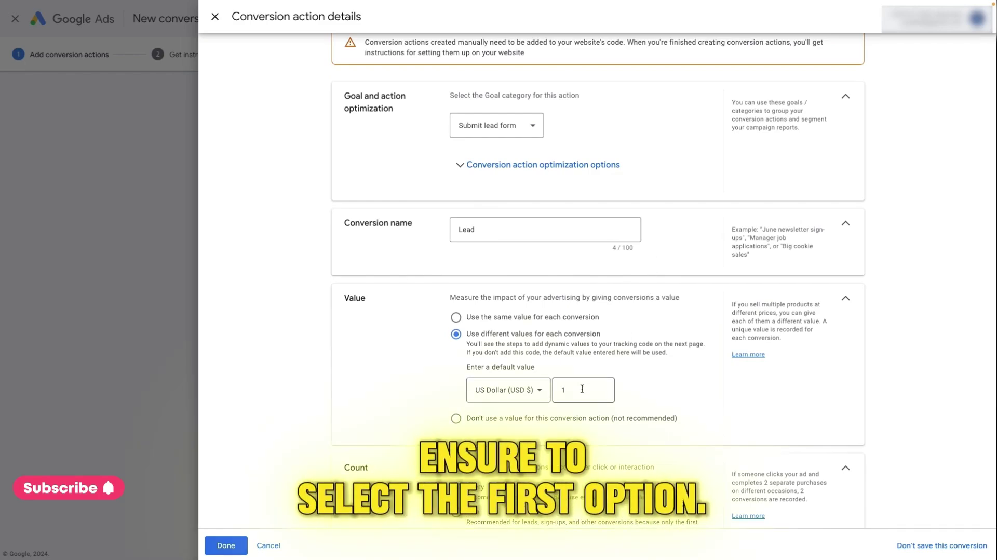
left_click(535, 318)
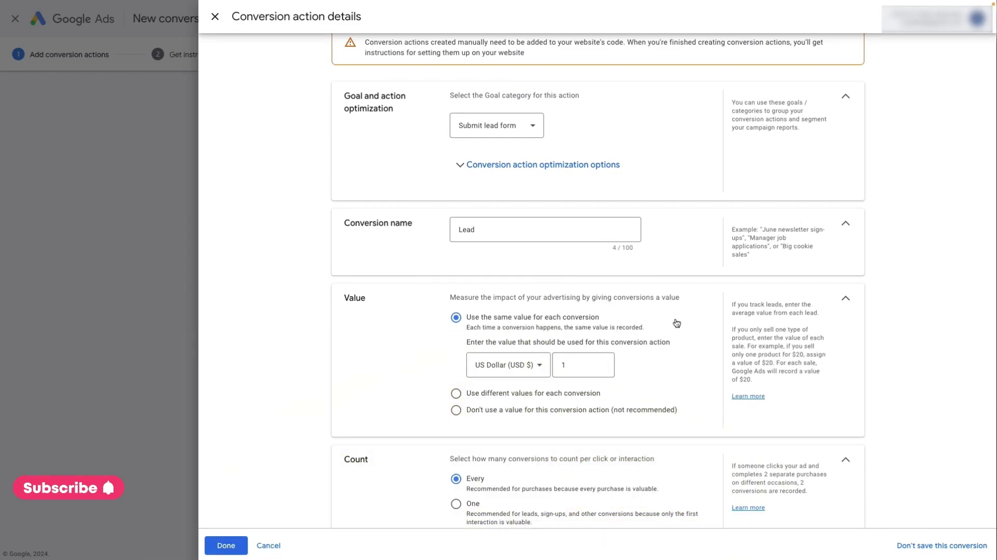
scroll(676, 324, "down", 2)
scroll(675, 321, "down", 1)
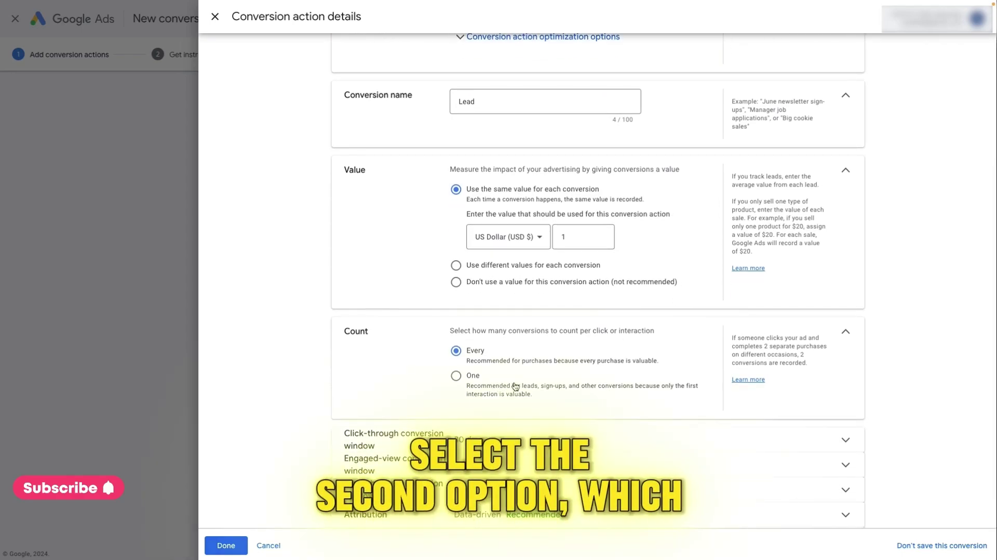
left_click(513, 386)
scroll(699, 270, "down", 1)
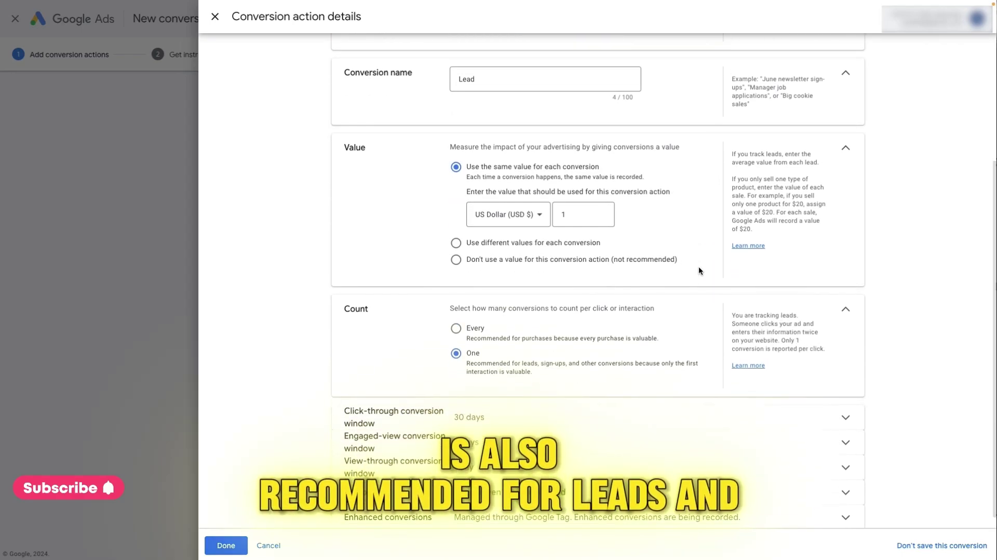
scroll(699, 270, "down", 1)
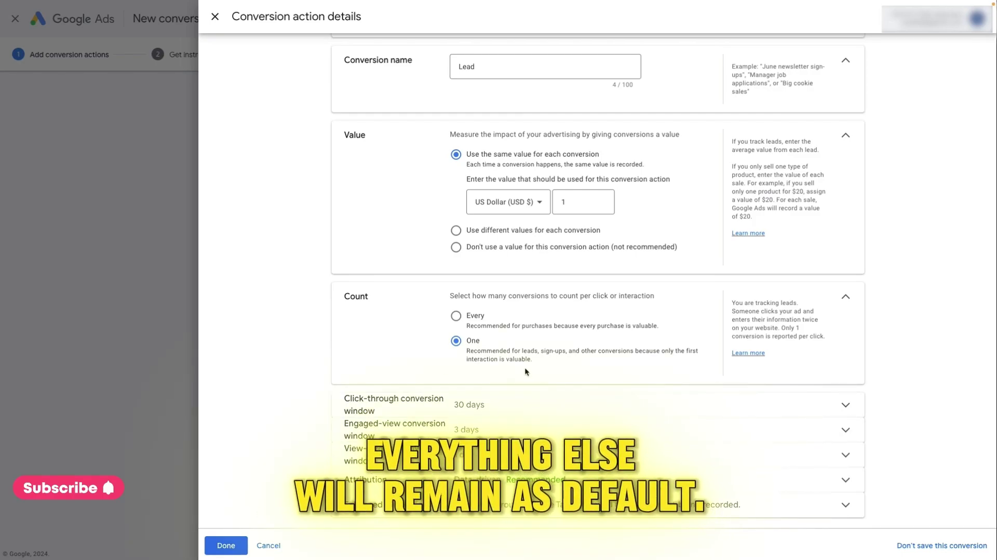
scroll(525, 368, "up", 4)
scroll(525, 367, "down", 4)
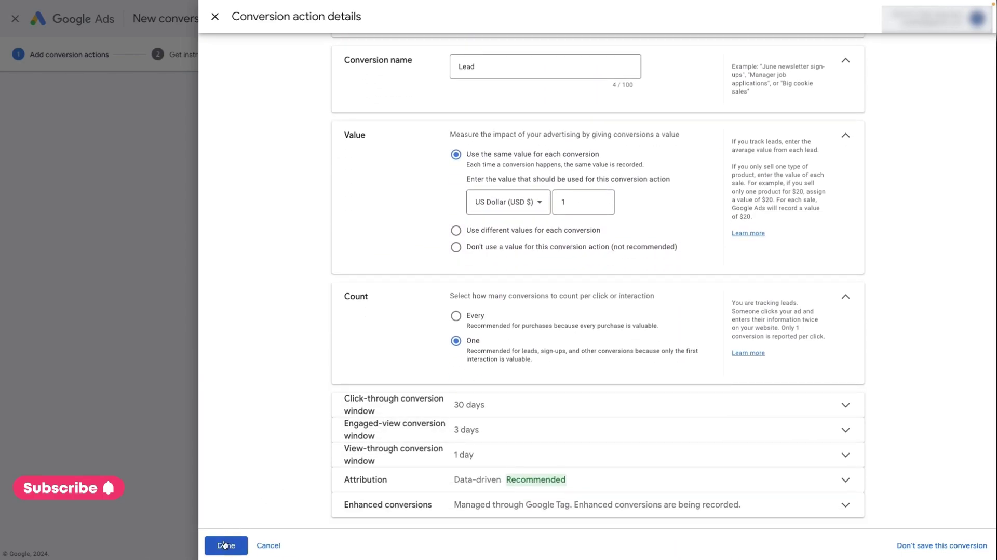
left_click(226, 545)
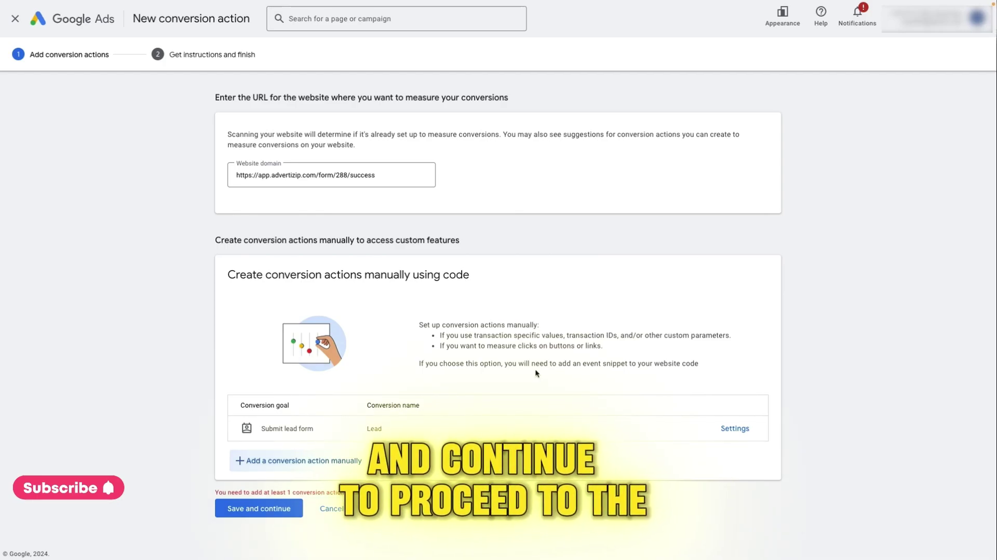
left_click(270, 508)
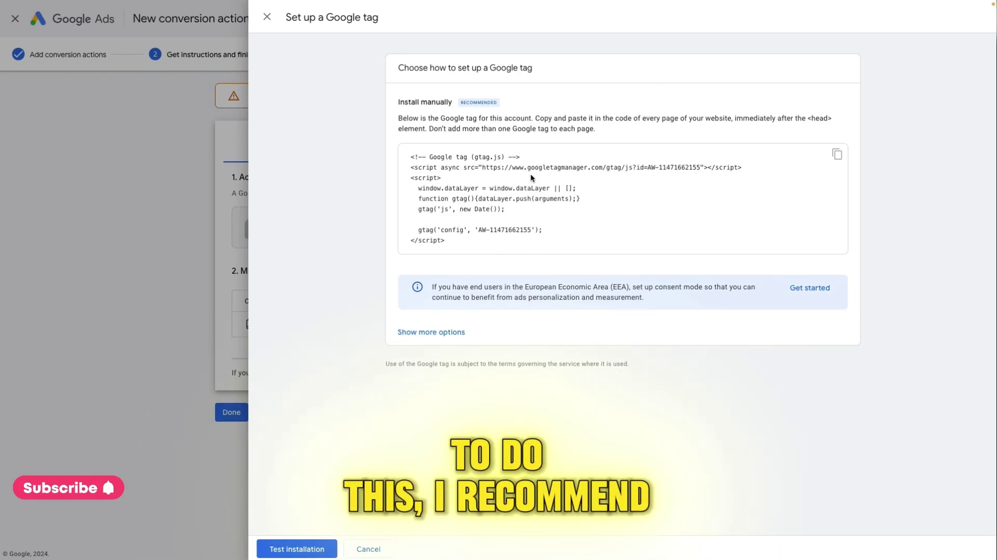
- Copy the Google tag code and the Page load event snippet of the lead conversion
left_click(837, 154)
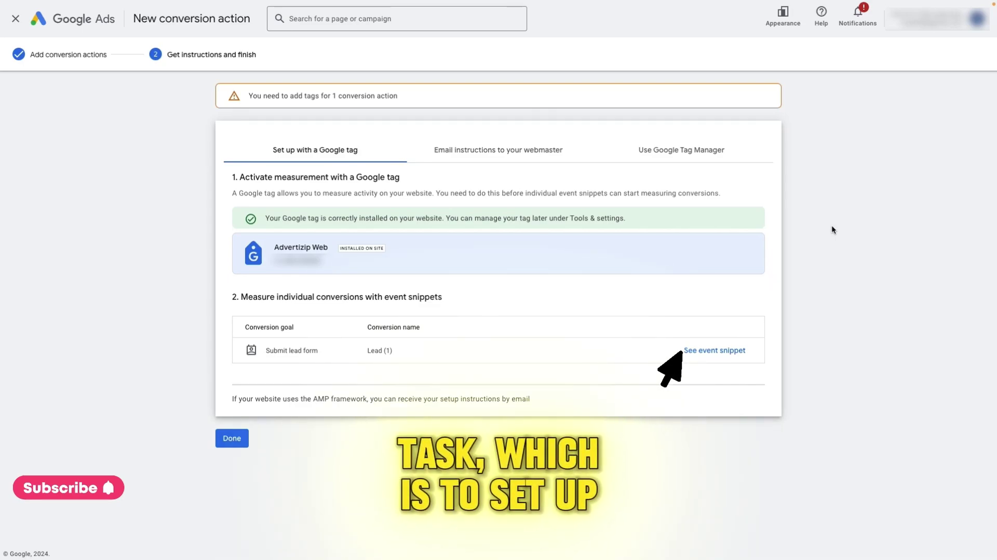
left_click(706, 350)
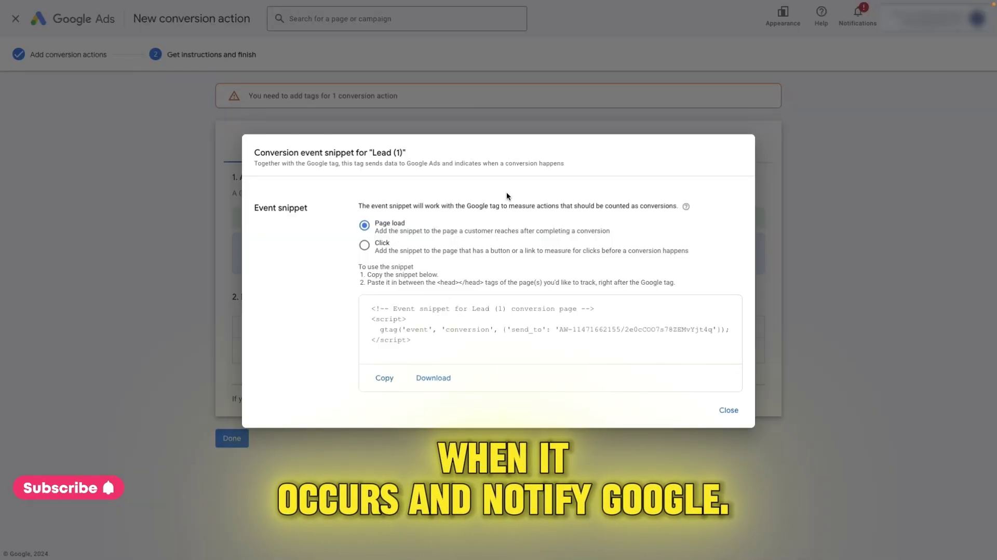
left_click(385, 376)
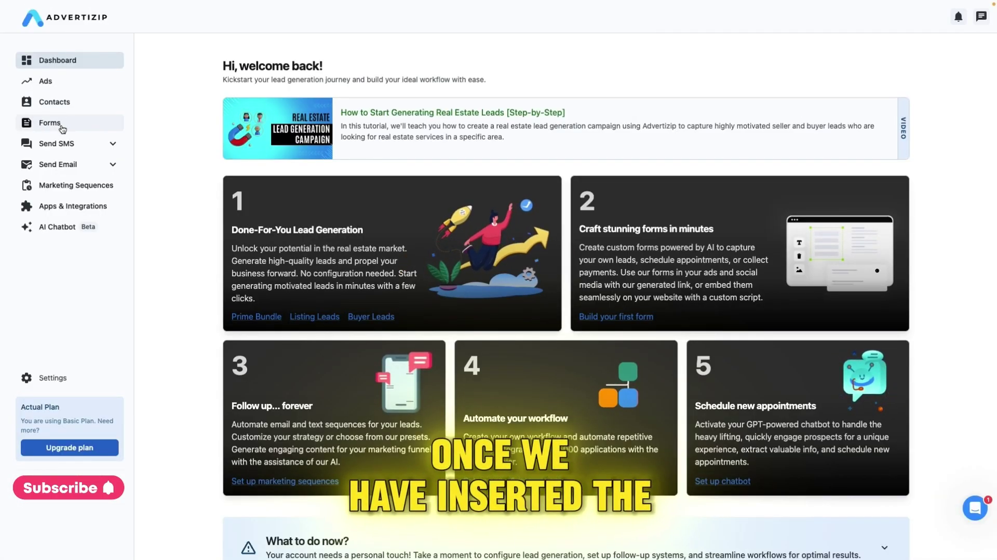
left_click(62, 127)
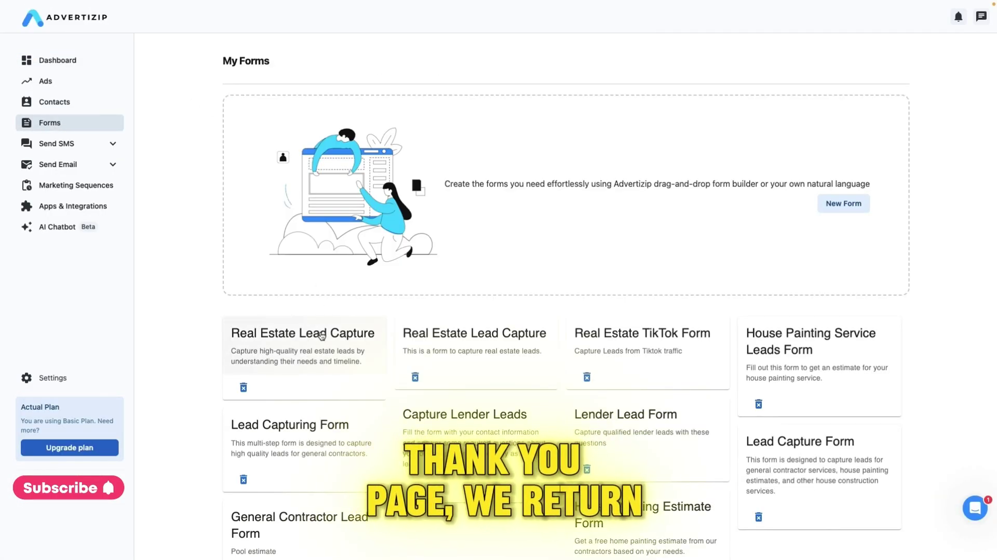
left_click(322, 335)
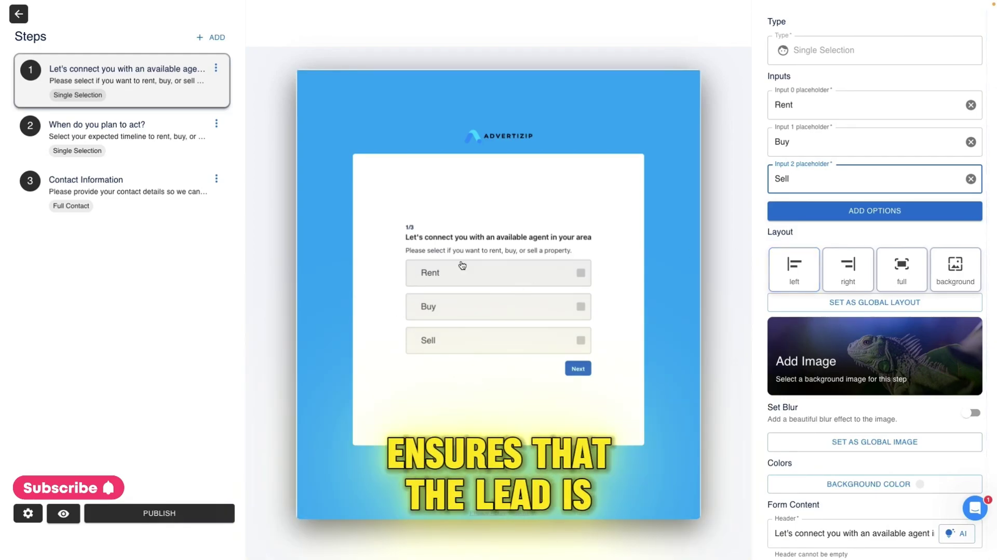
left_click(28, 513)
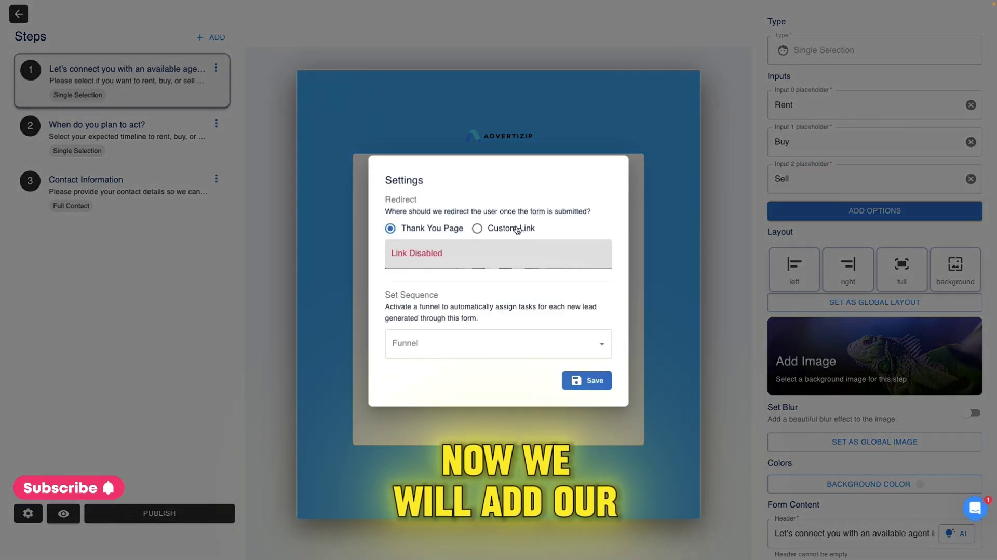
left_click(493, 229)
left_click(471, 247)
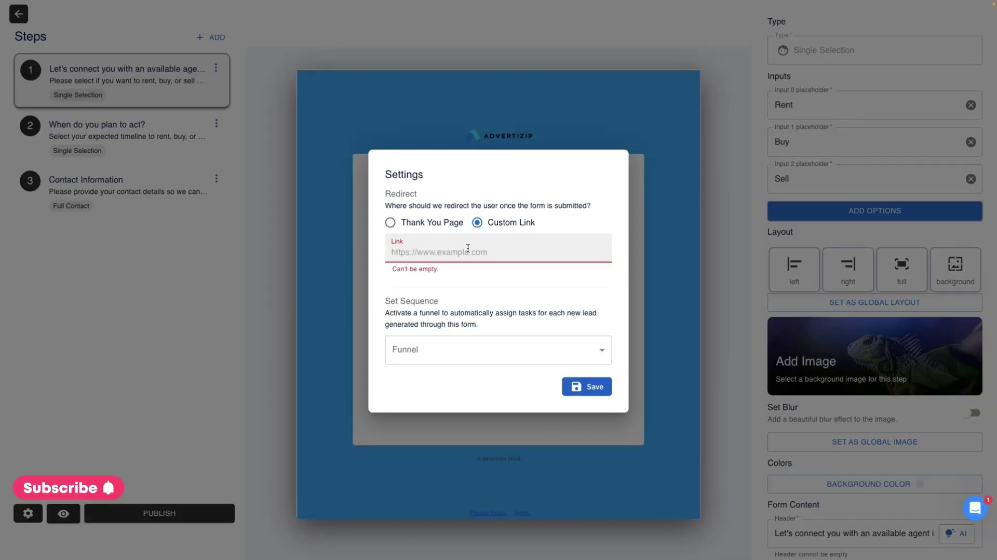
type("https://your")
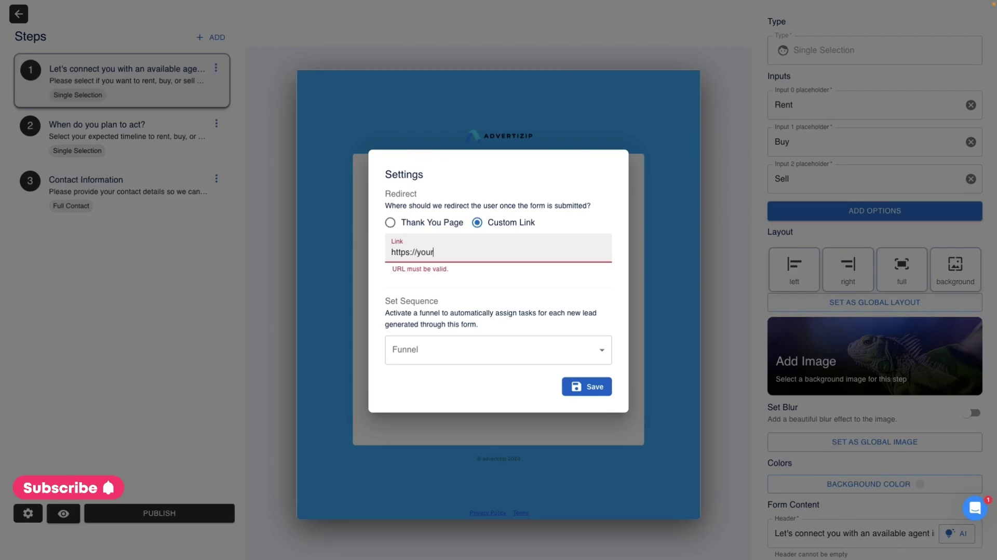
type("domain.com/advertizip-form/success")
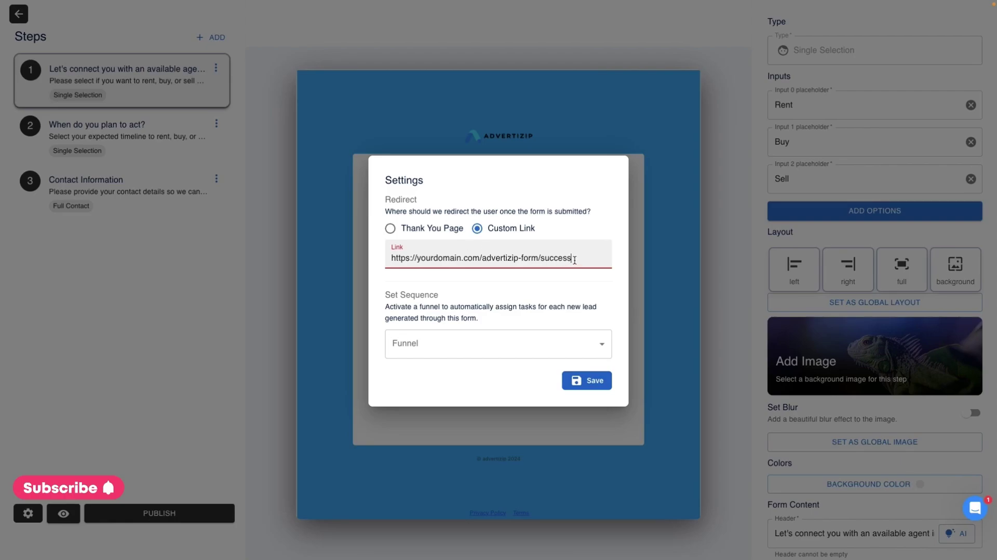
- Check the funnels offered for the form's automatic sequence without choosing one
left_click(602, 345)
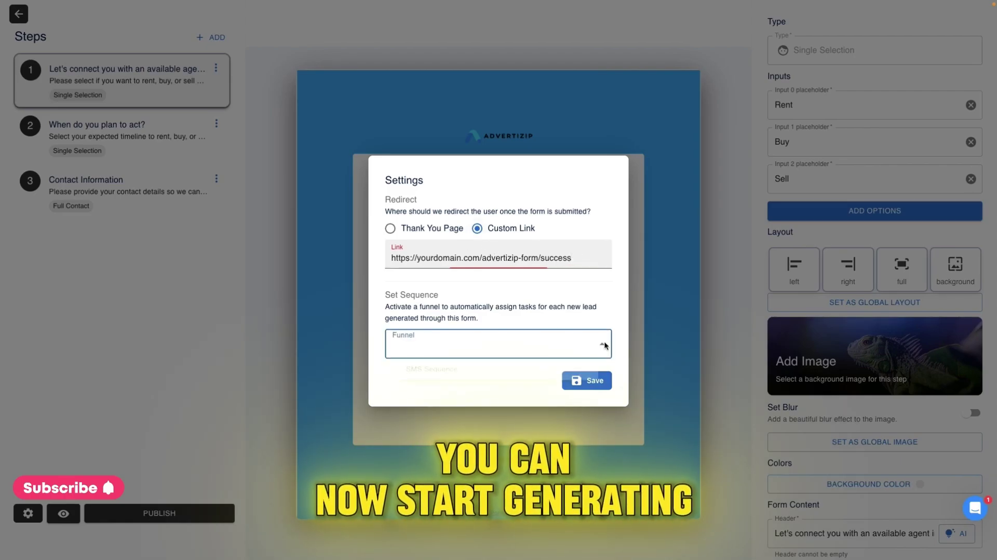
left_click(443, 344)
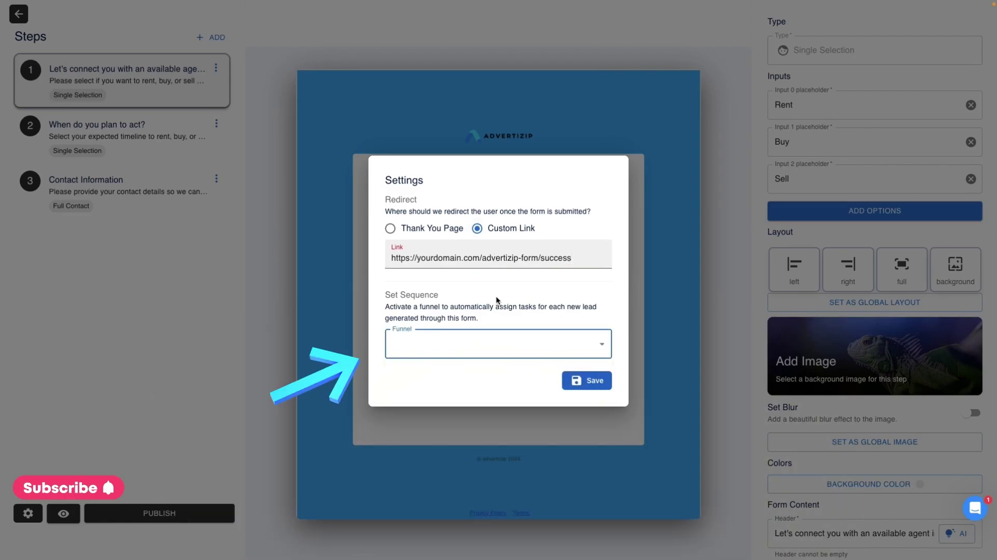